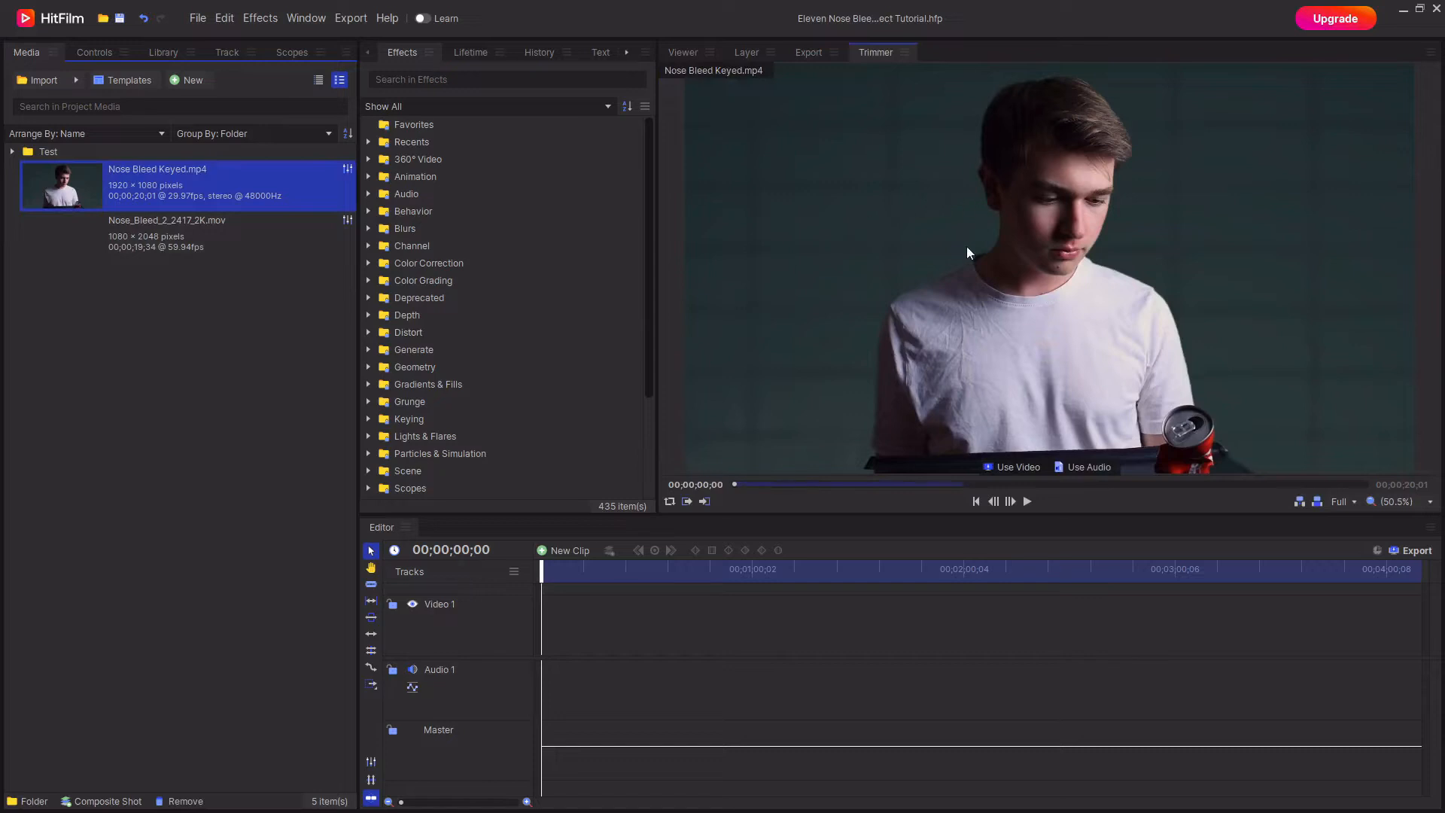
Preview the footage in Nose Bleed Keyed.mp4 and the blood element in Nose_Bleed_2_2417_2K.mov
{"action": "left_click_drag", "start_coordinate": [748, 490], "coordinate": [836, 489]}
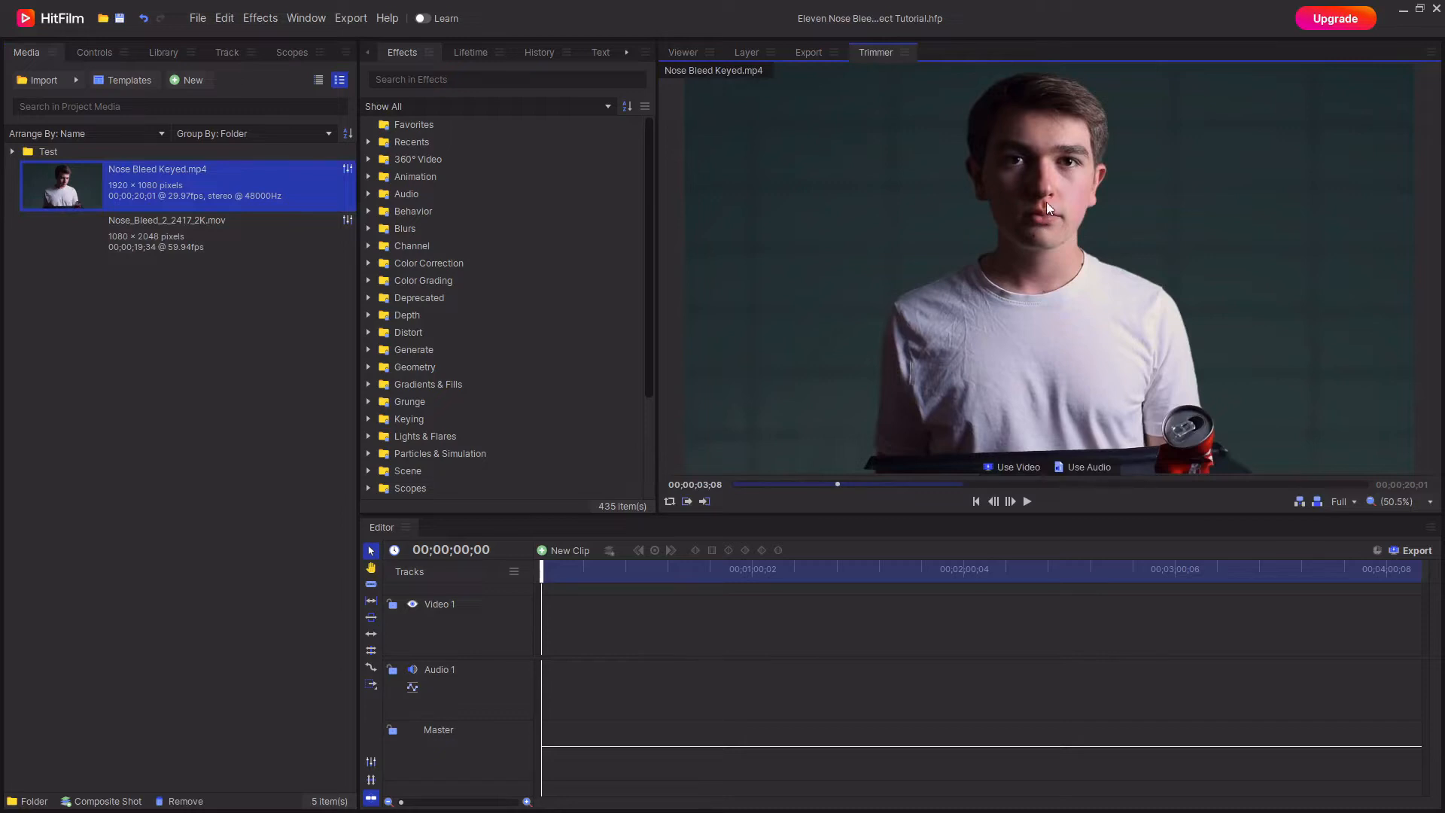
{"action": "left_click", "coordinate": [202, 239]}
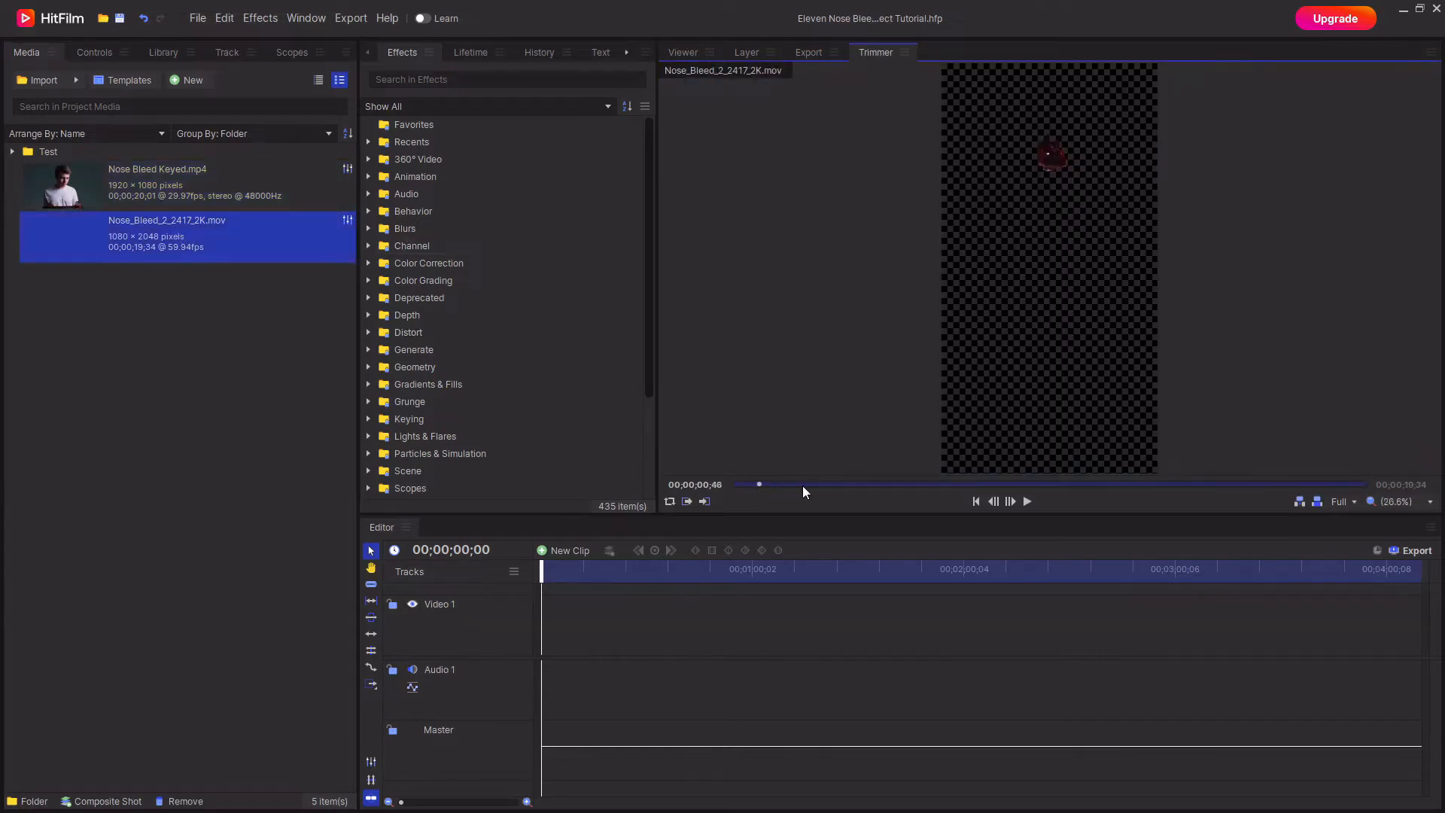
{"action": "left_click_drag", "start_coordinate": [802, 486], "coordinate": [1149, 484]}
Create a composite shot from the trimmed Nose Bleed Keyed.mp4 clip
{"action": "left_click", "coordinate": [184, 188]}
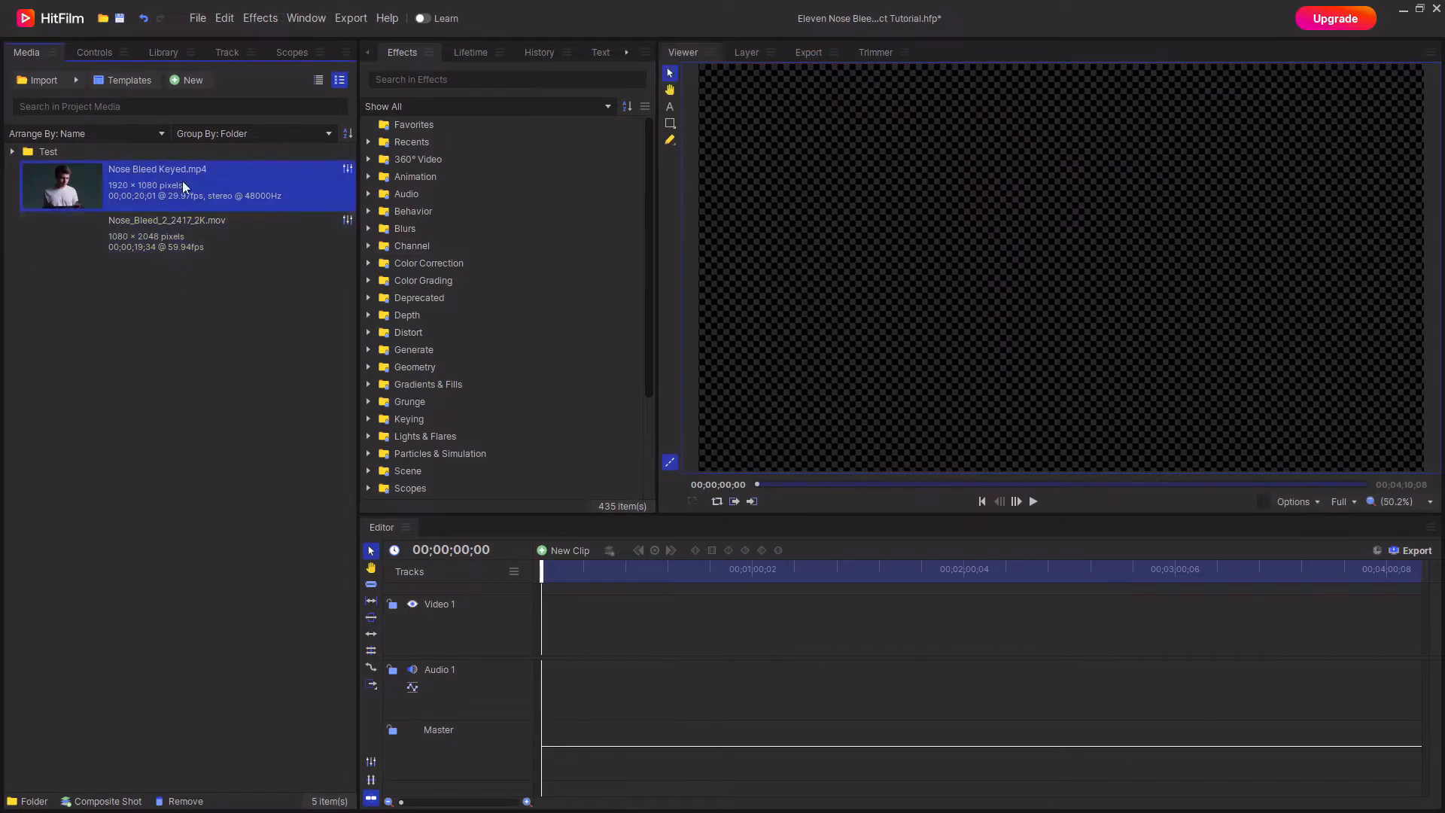
{"action": "double_click", "coordinate": [183, 200]}
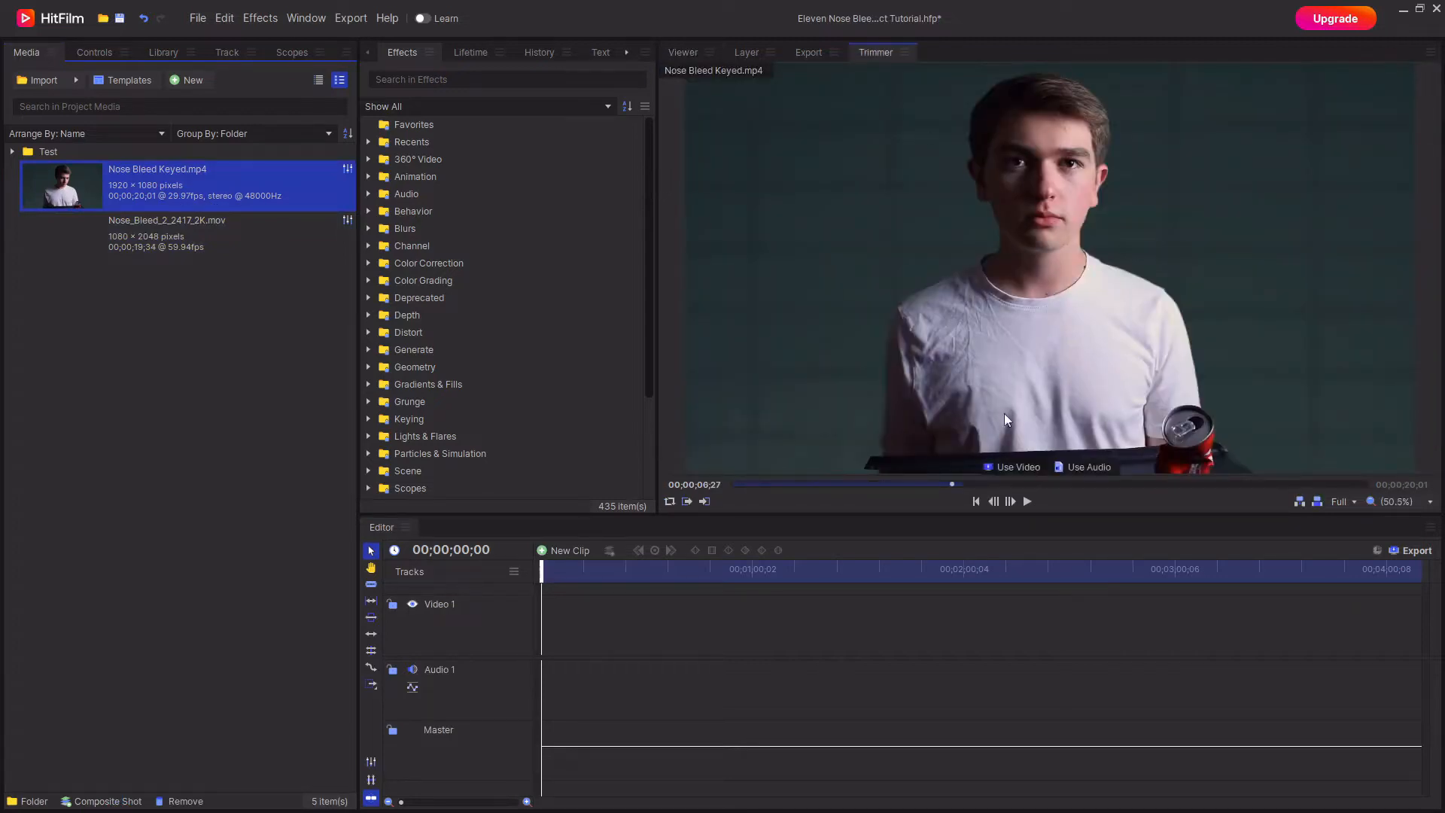
{"action": "left_click_drag", "start_coordinate": [1068, 252], "coordinate": [123, 790]}
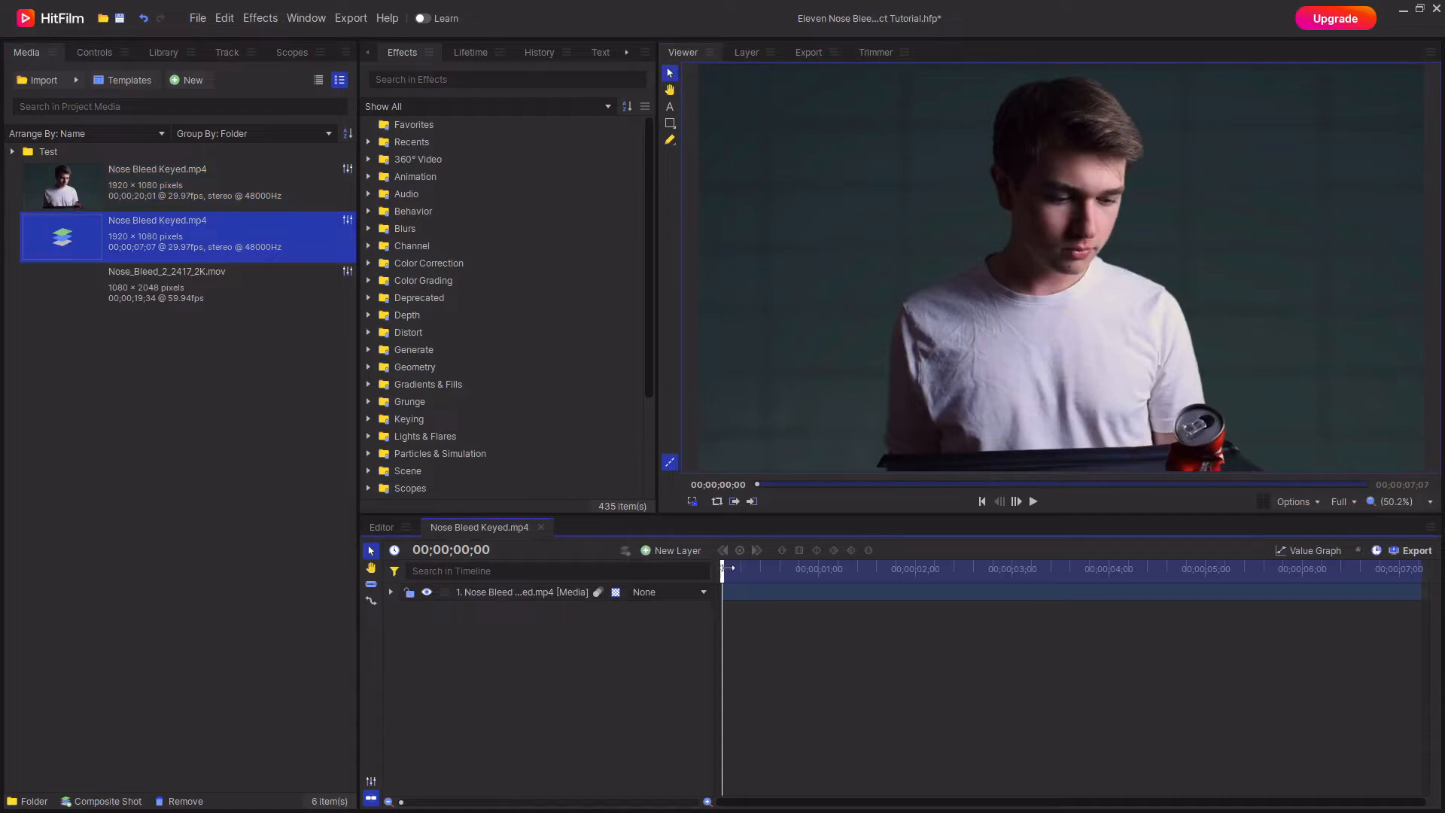
At 00;00;02;06, add a tracker to the Nose Bleed Keyed.mp4 layer with type Double Points (Position/Scale/Rotation)
{"action": "left_click_drag", "start_coordinate": [722, 566], "coordinate": [947, 595]}
{"action": "left_click", "coordinate": [494, 589]}
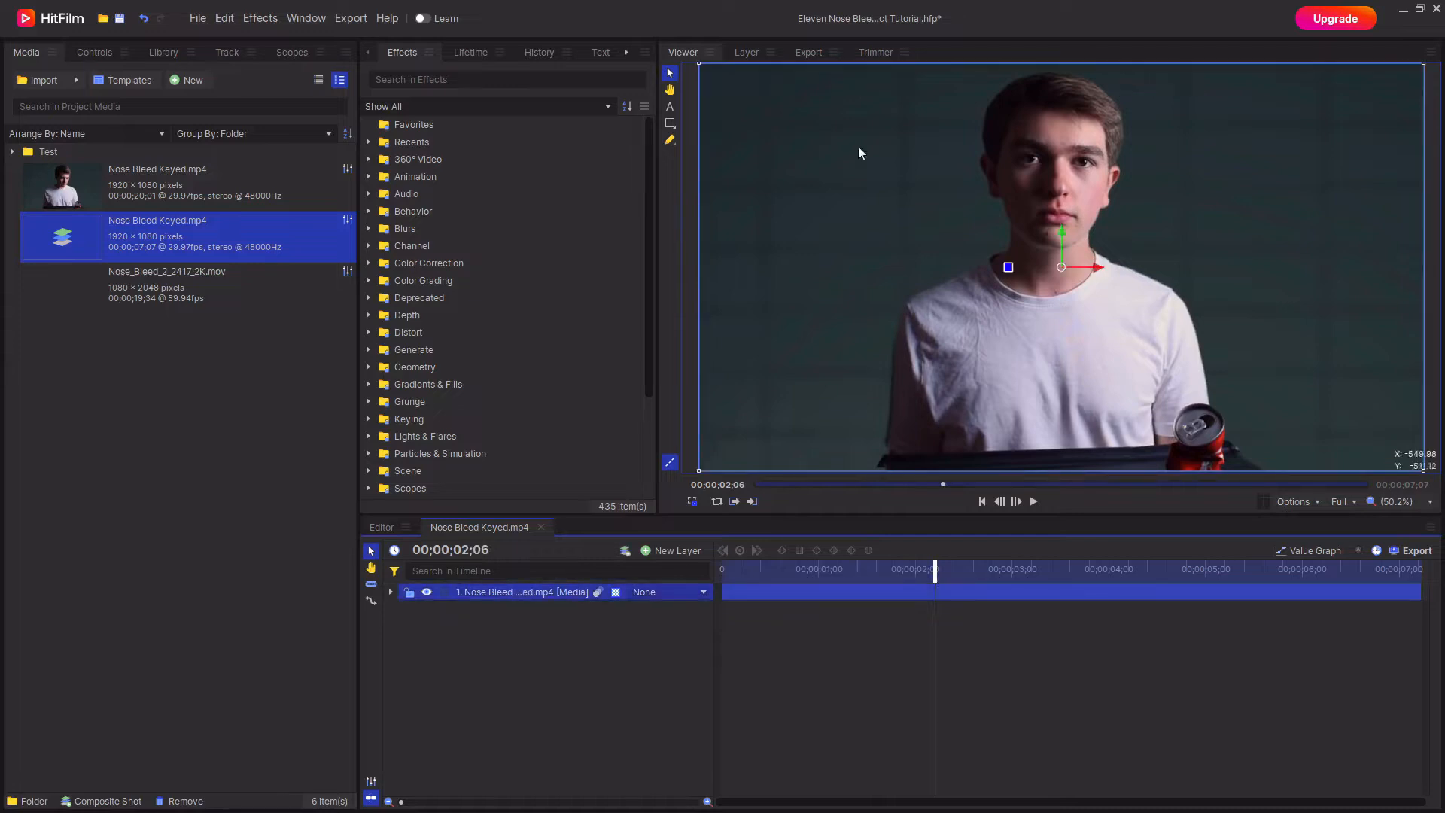
{"action": "left_click", "coordinate": [94, 52]}
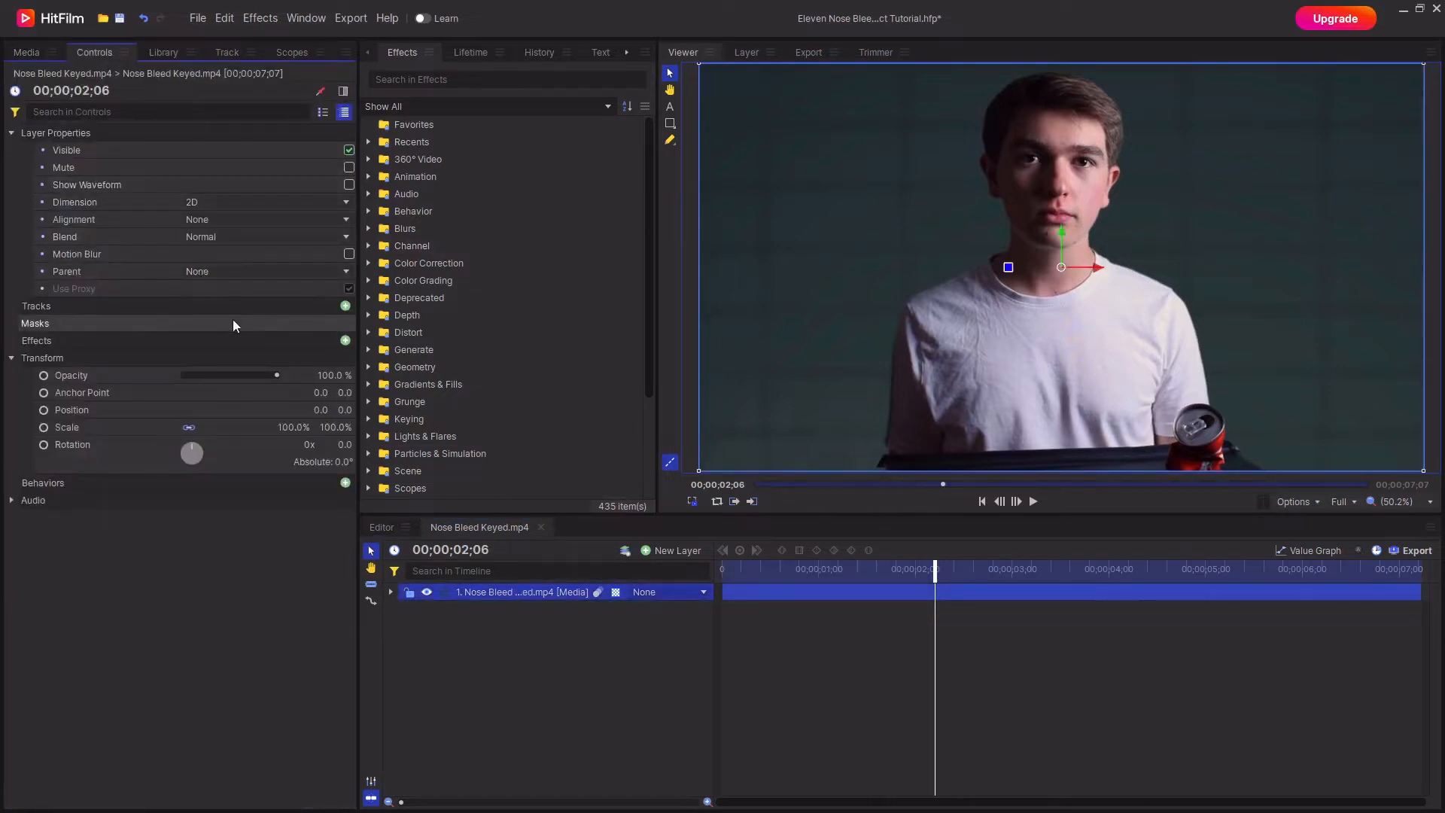
{"action": "left_click", "coordinate": [345, 307]}
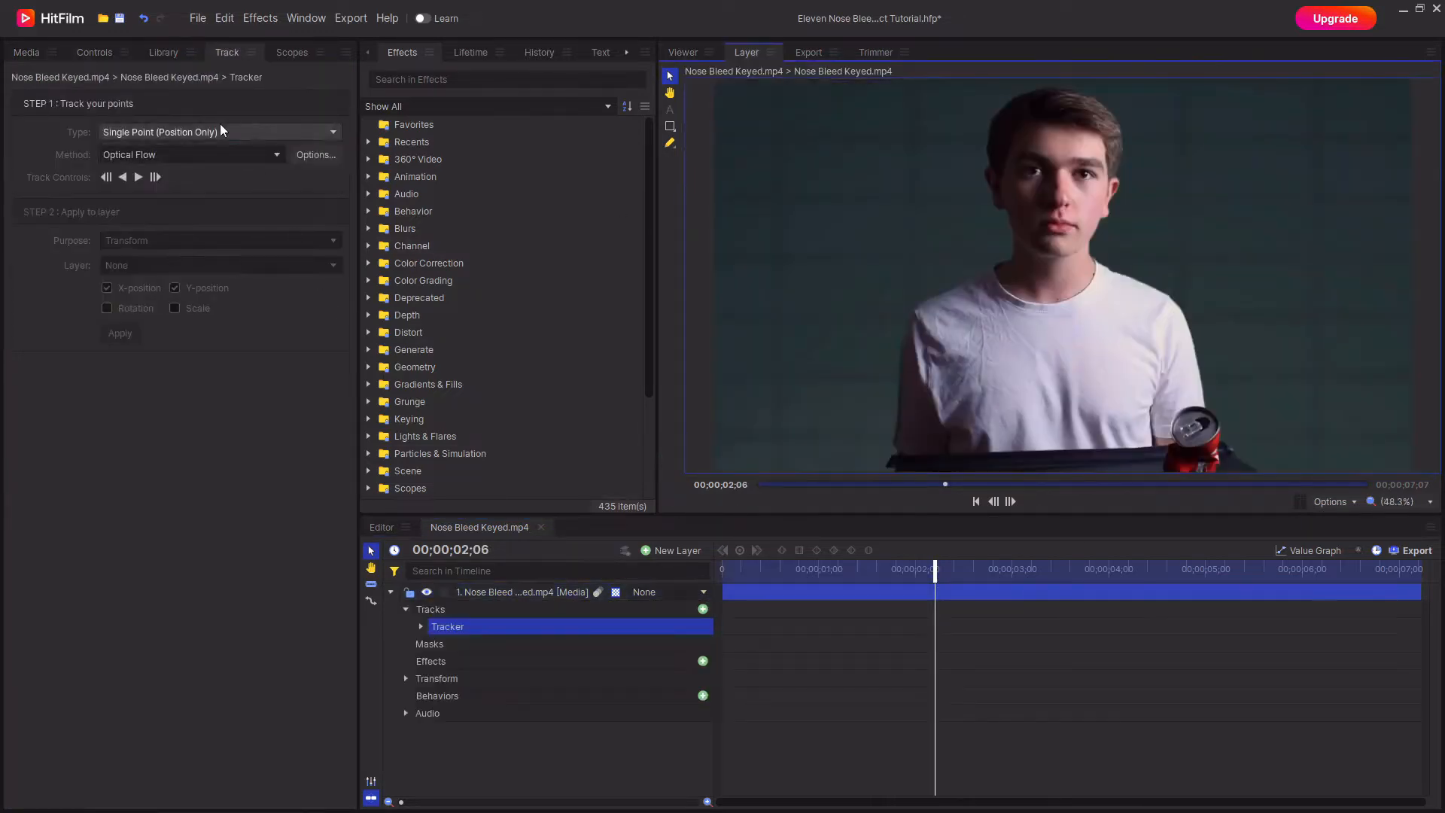
{"action": "left_click", "coordinate": [188, 132]}
{"action": "left_click", "coordinate": [183, 173]}
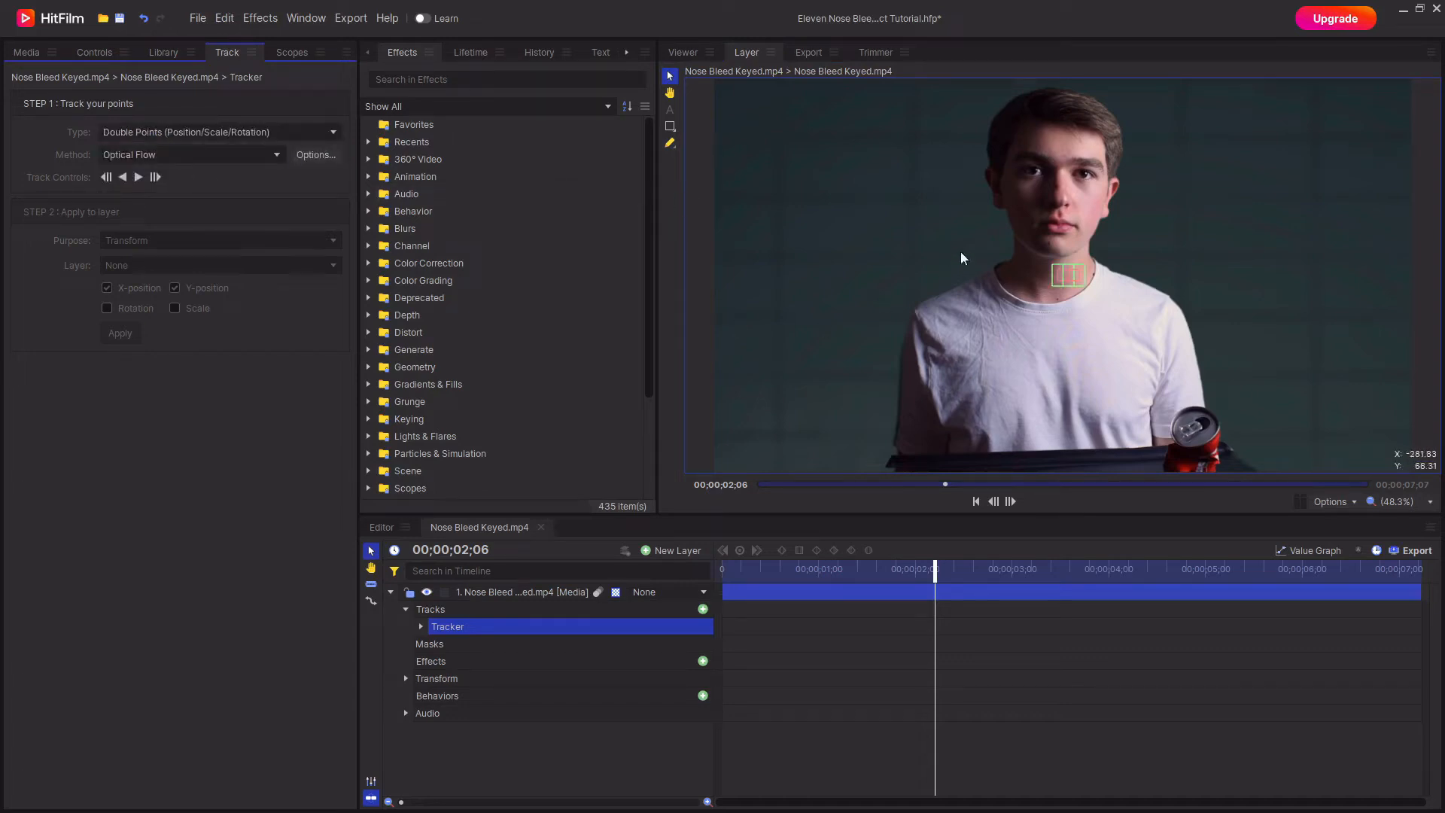
Place one tracking point on the nostril and the other at the inner corner of the eye, adjusting their boxes to fit
{"action": "scroll", "coordinate": [1084, 280], "scroll_direction": "up", "scroll_amount": 10}
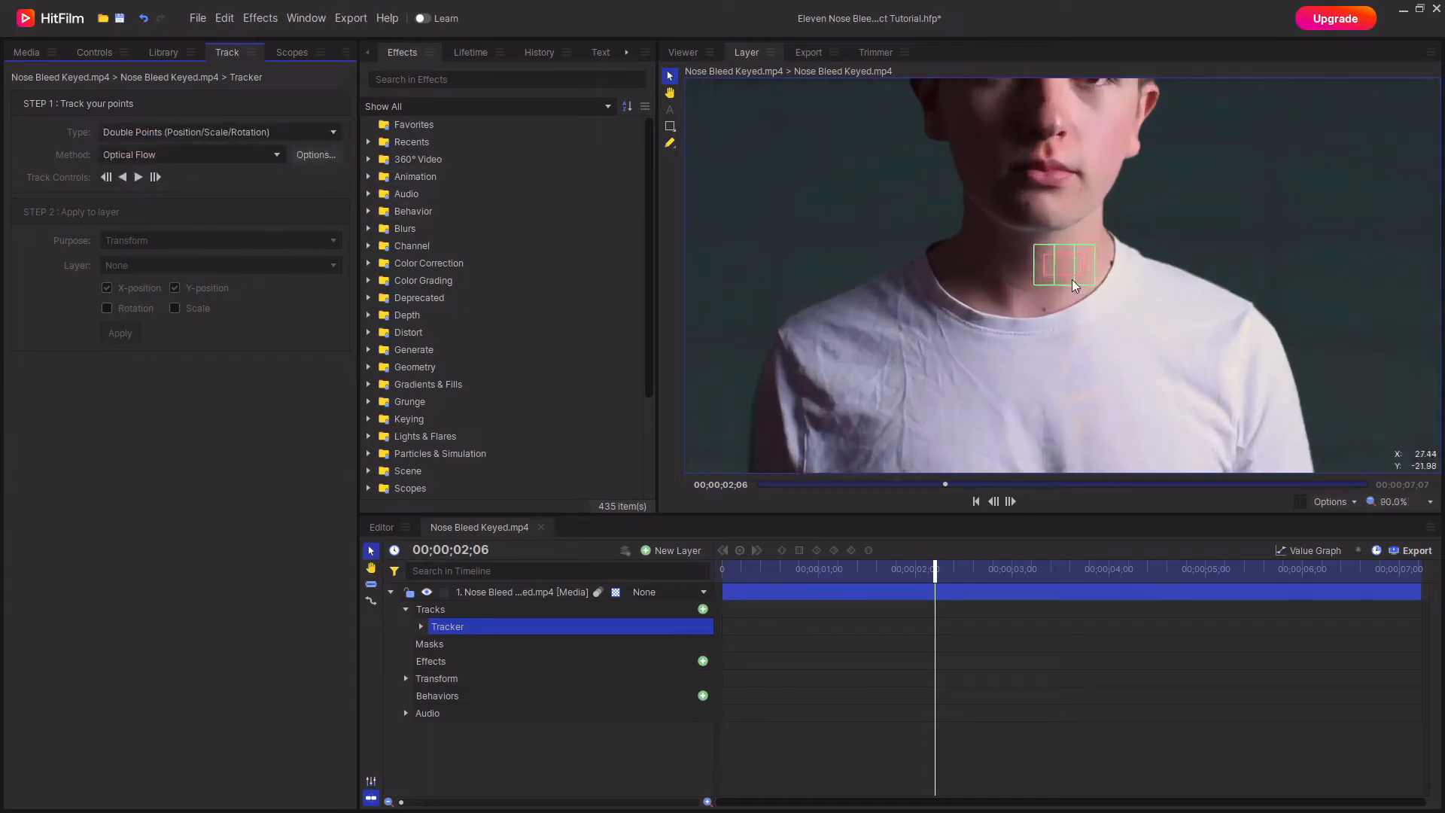
{"action": "scroll", "coordinate": [1037, 197], "scroll_direction": "down", "scroll_amount": 6}
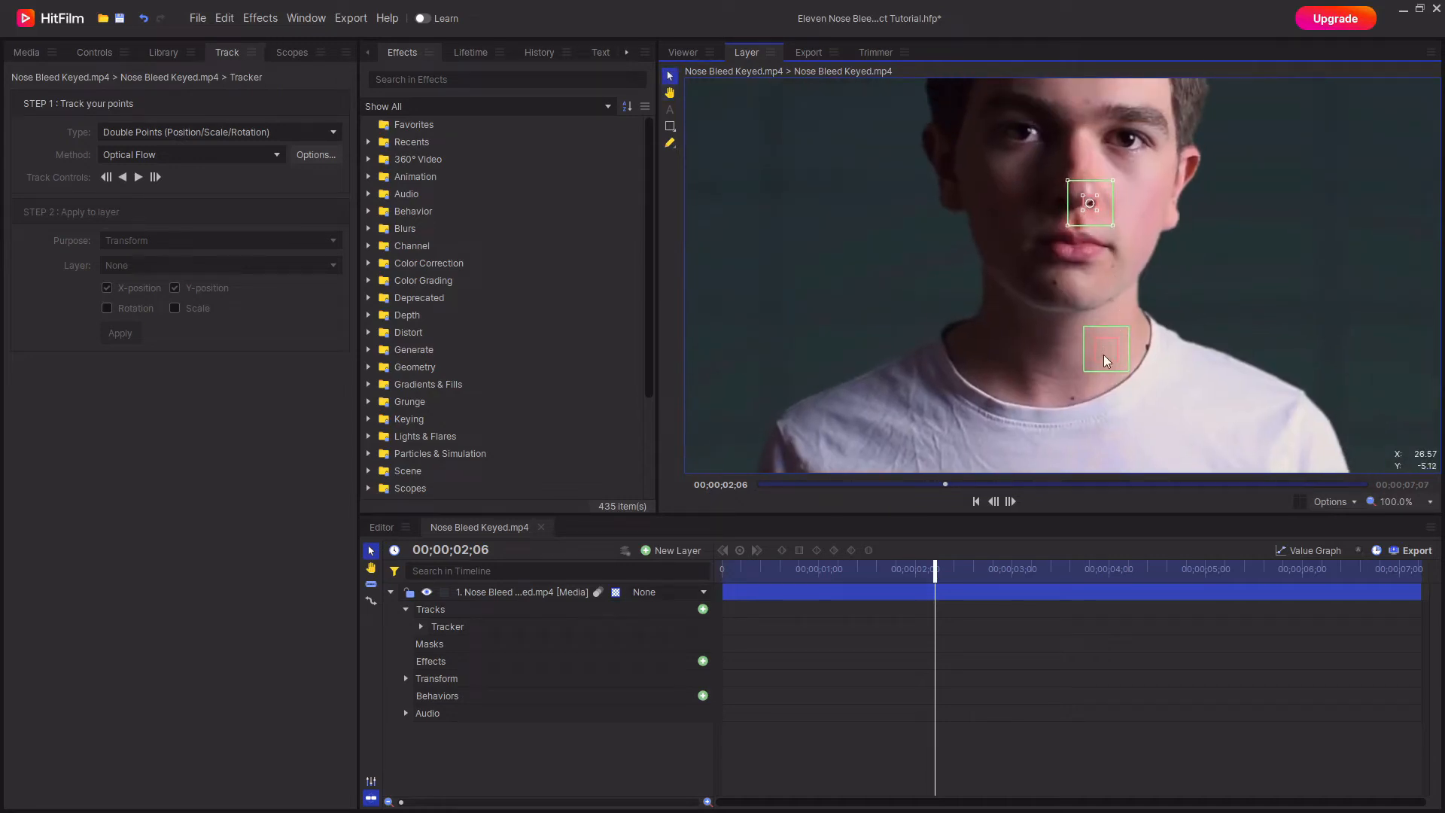
{"action": "left_click_drag", "start_coordinate": [1105, 360], "coordinate": [1111, 155]}
{"action": "scroll", "coordinate": [1111, 155], "scroll_direction": "up", "scroll_amount": 5}
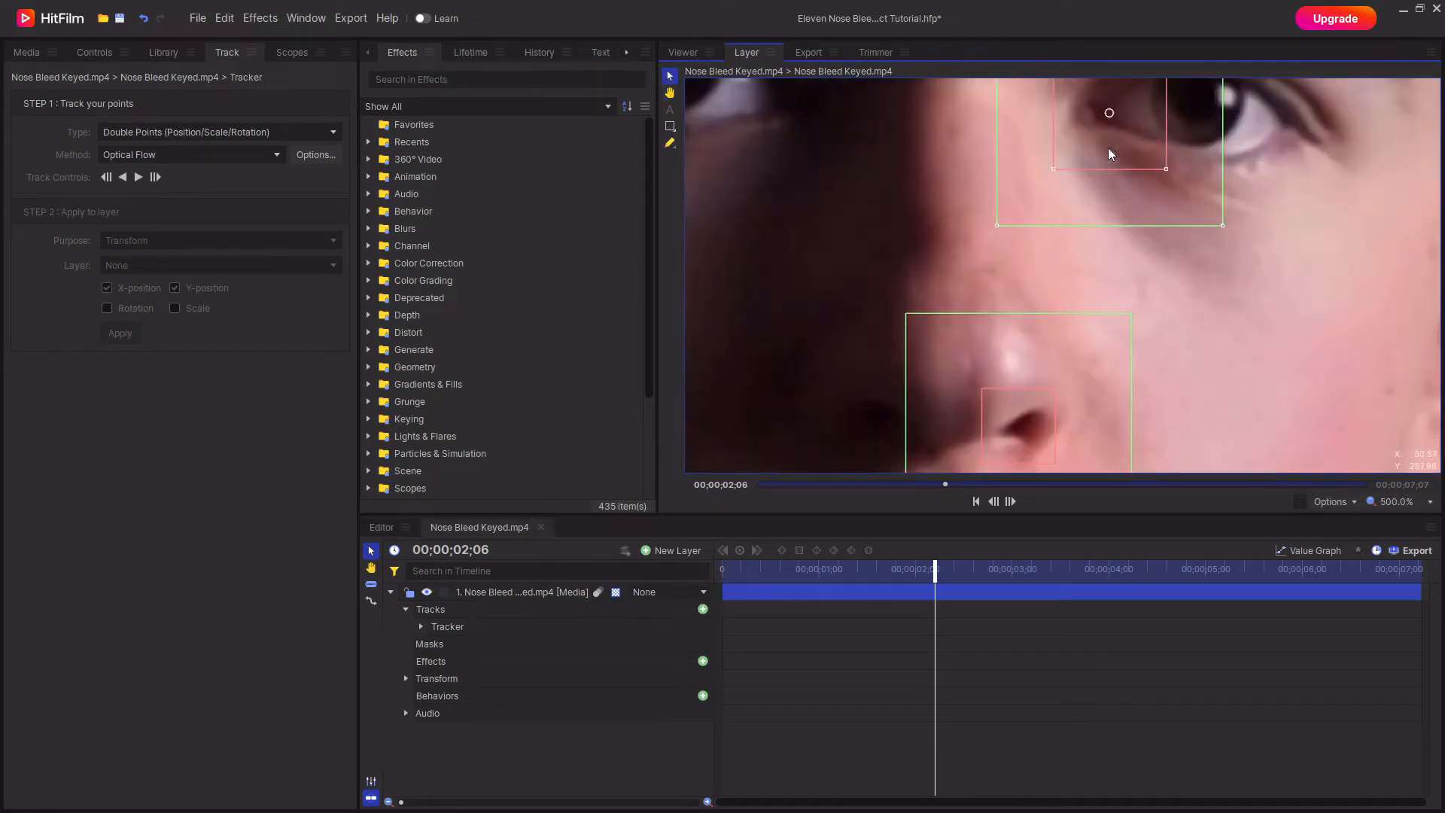
{"action": "scroll", "coordinate": [1340, 346], "scroll_direction": "up", "scroll_amount": 1}
{"action": "left_click_drag", "start_coordinate": [1316, 294], "coordinate": [1322, 389]}
{"action": "left_click_drag", "start_coordinate": [1117, 198], "coordinate": [1083, 197]}
{"action": "scroll", "coordinate": [1084, 197], "scroll_direction": "down", "scroll_amount": 4}
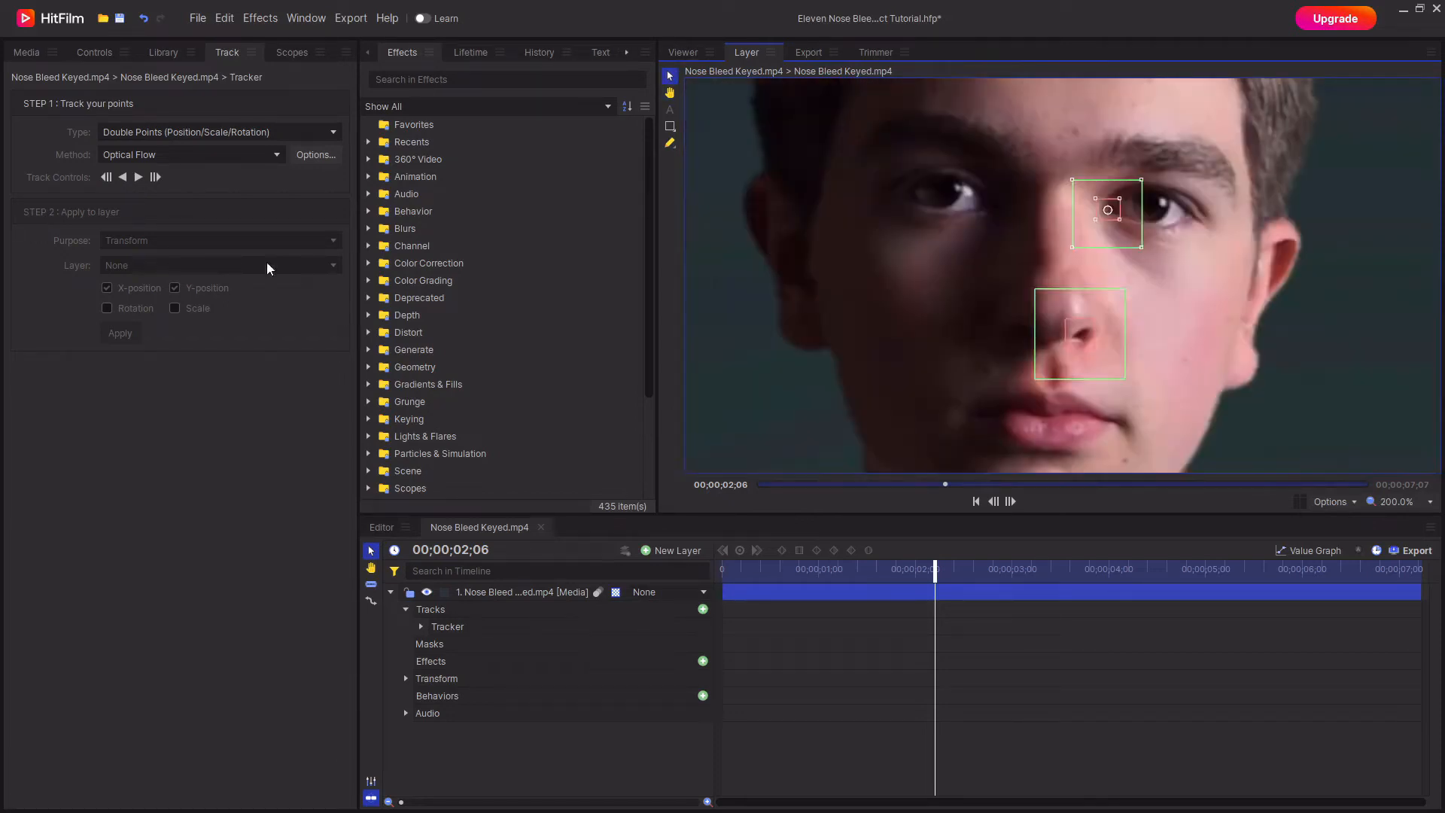
Track both points forward to the end of the clip and include Rotation in the data to apply
{"action": "left_click", "coordinate": [138, 177]}
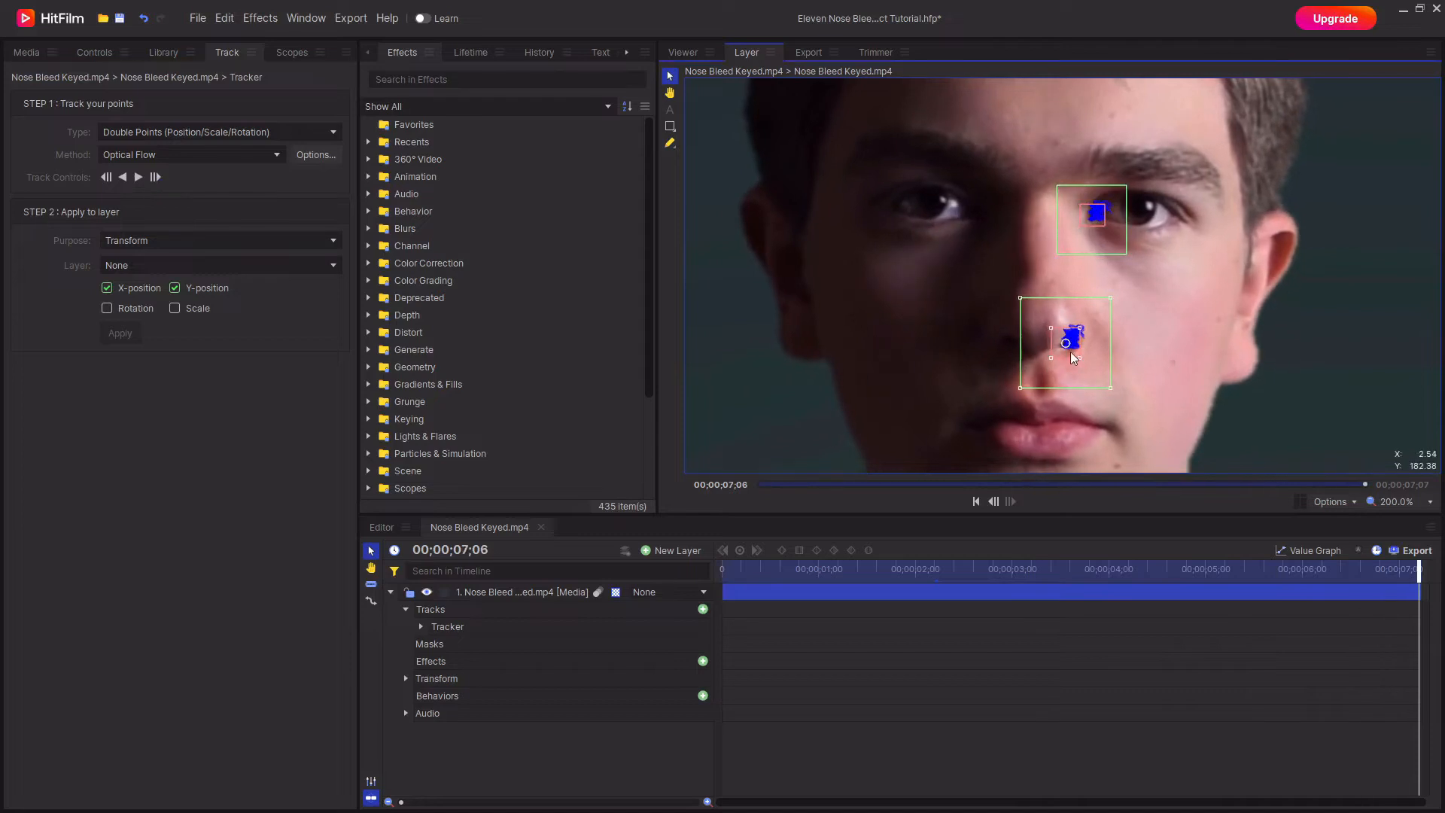
{"action": "left_click", "coordinate": [107, 308]}
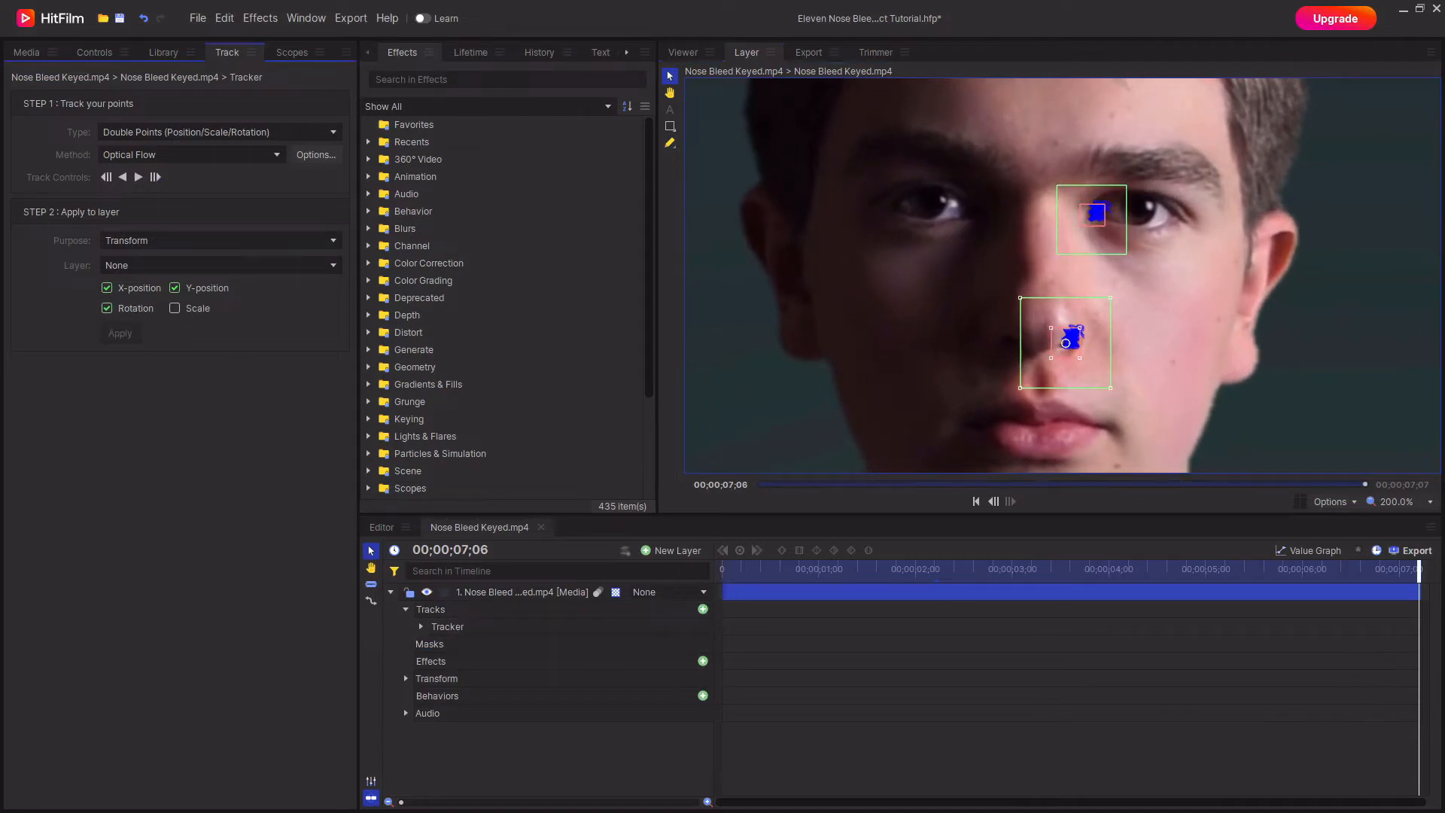
Add a new point layer and name it Tracking Point
{"action": "left_click", "coordinate": [670, 550]}
{"action": "left_click", "coordinate": [693, 649]}
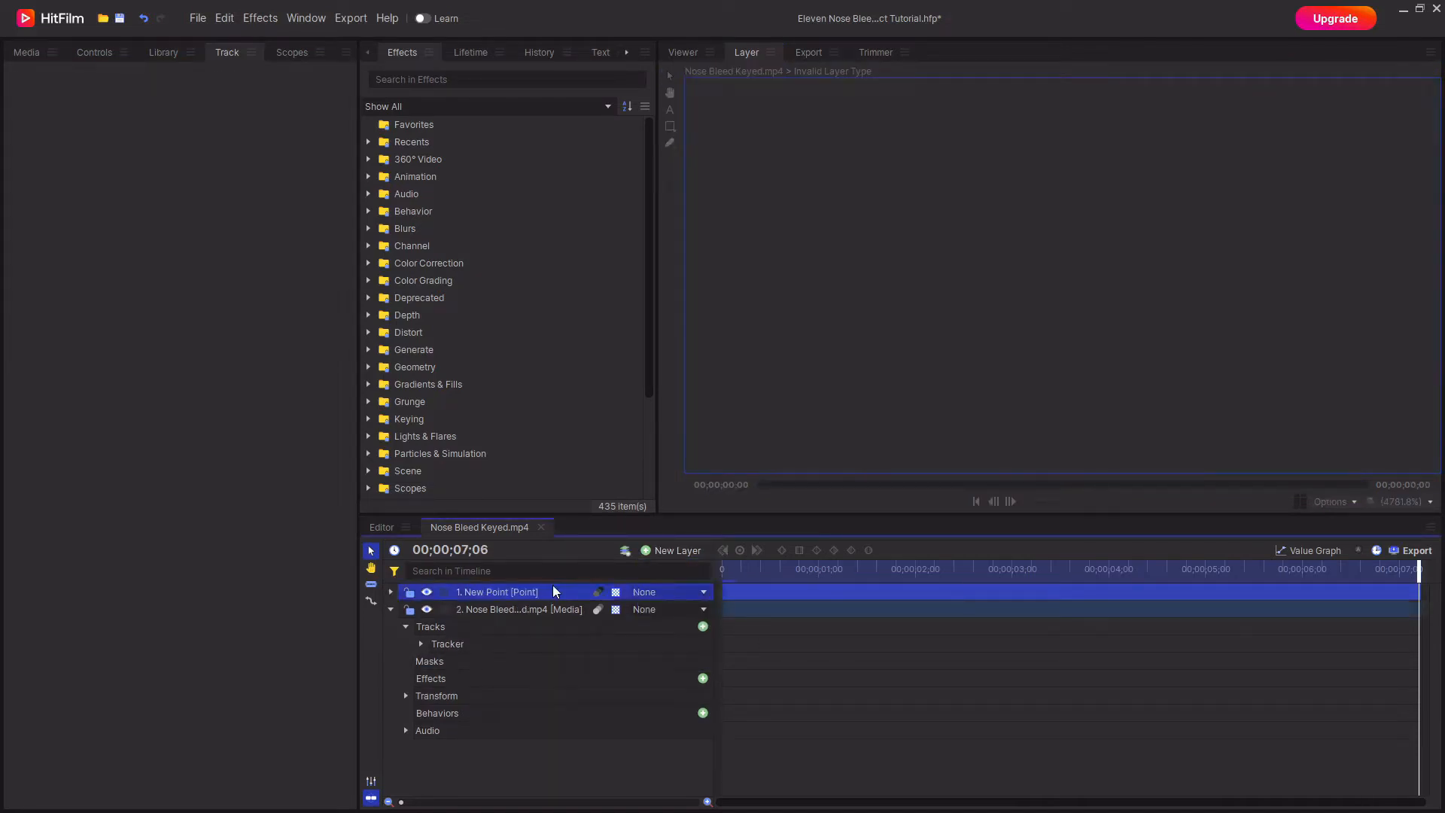
{"action": "double_click", "coordinate": [554, 591]}
{"action": "type", "text": "Tracking Point"}
{"action": "key", "text": "Return"}
Apply the tracker's position and rotation data to the Tracking Point layer
{"action": "left_click", "coordinate": [531, 644]}
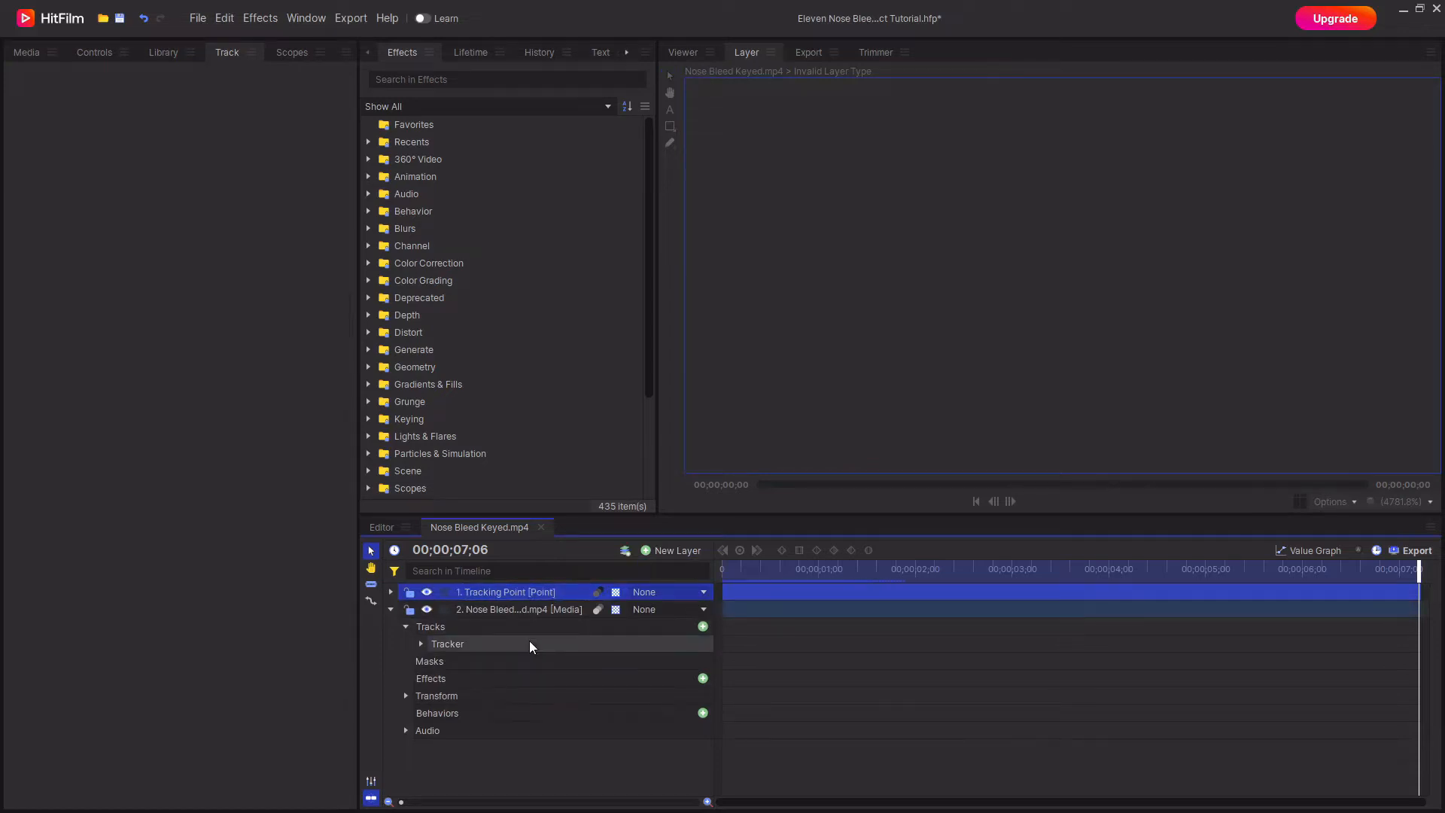
{"action": "left_click", "coordinate": [165, 268]}
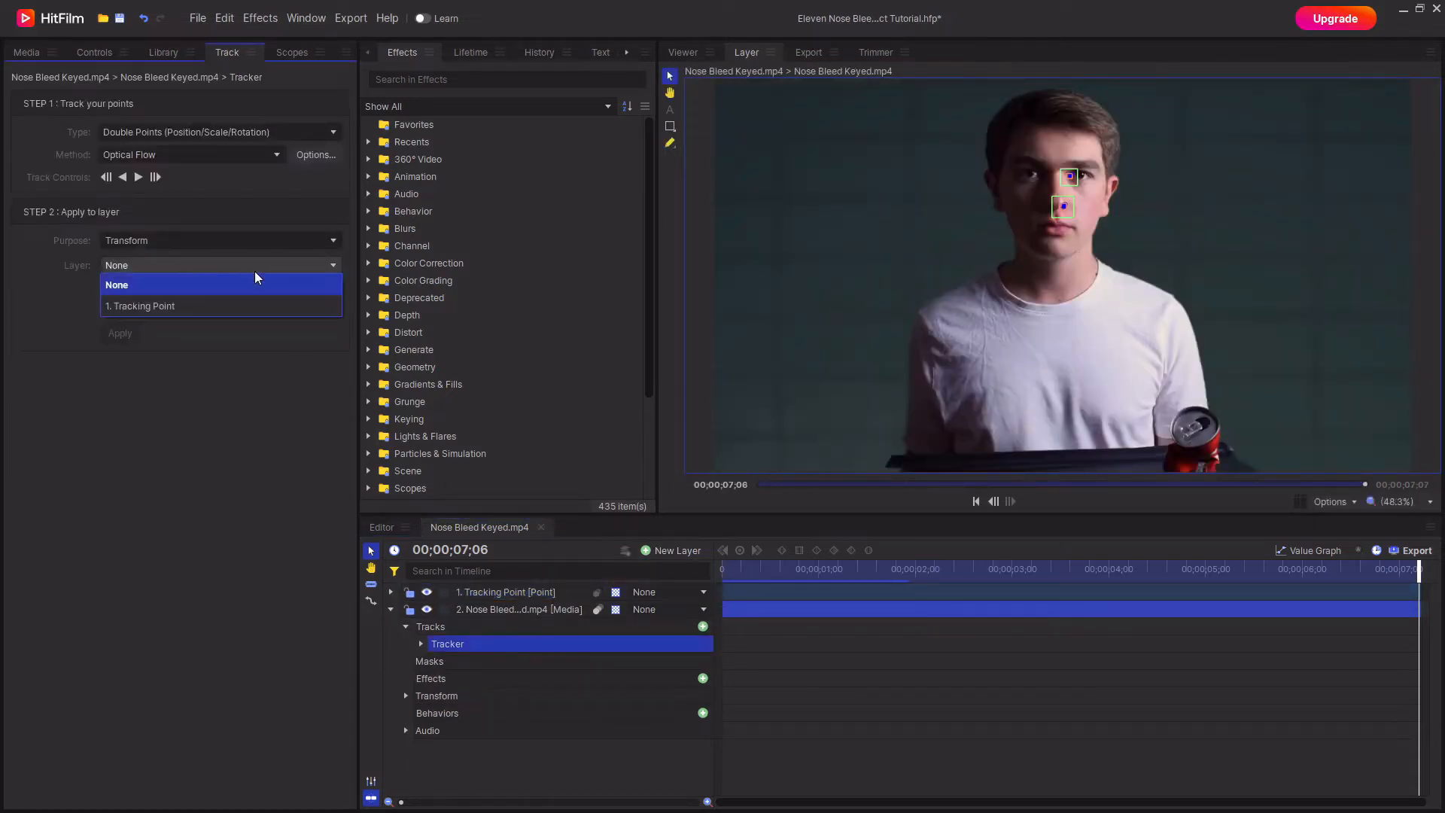
{"action": "left_click", "coordinate": [171, 306]}
{"action": "left_click", "coordinate": [119, 333]}
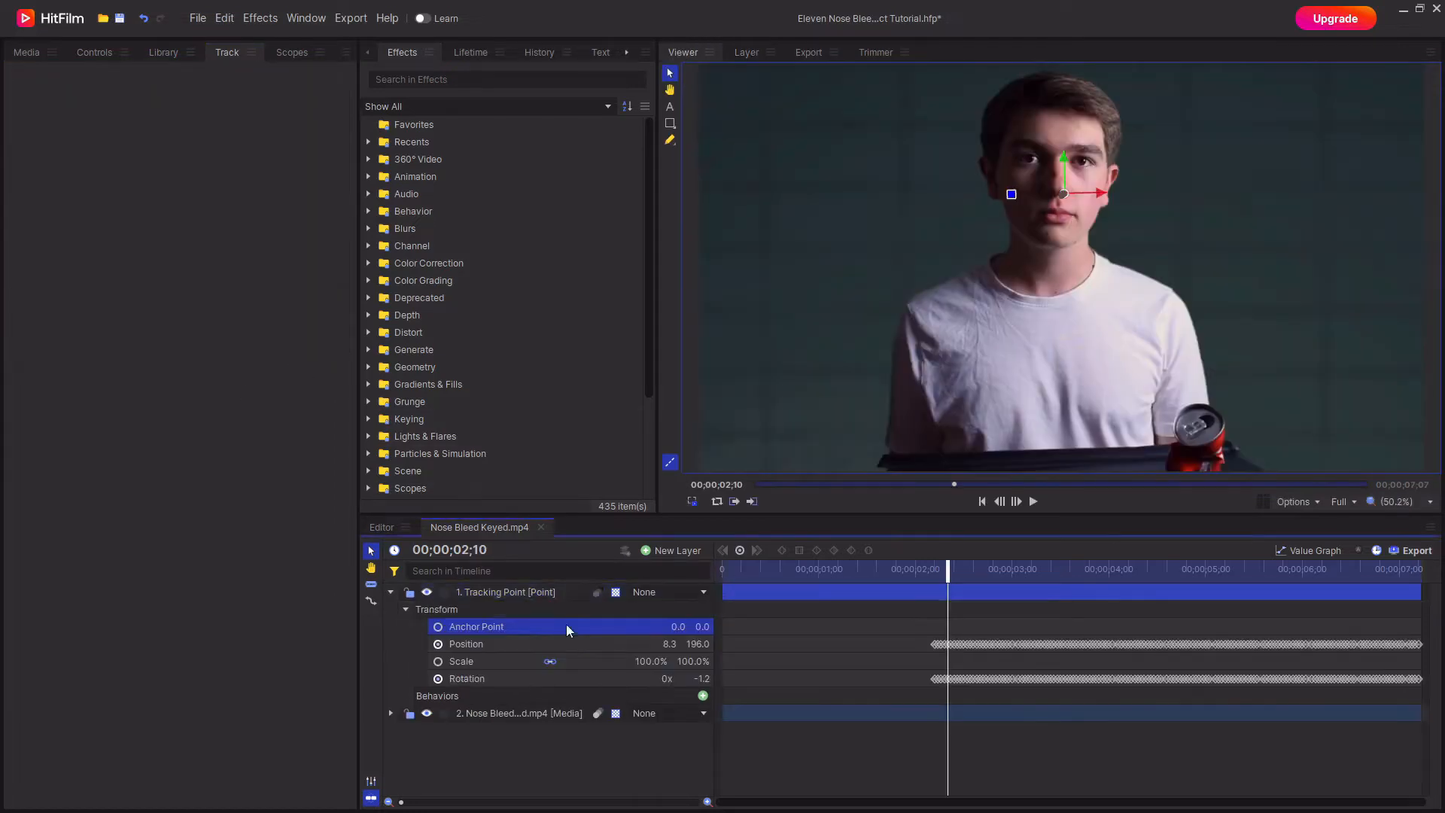
Go to the first Position keyframe of the Tracking Point layer at 00;00;02;06 and collapse the layer's properties
{"action": "left_click", "coordinate": [549, 645]}
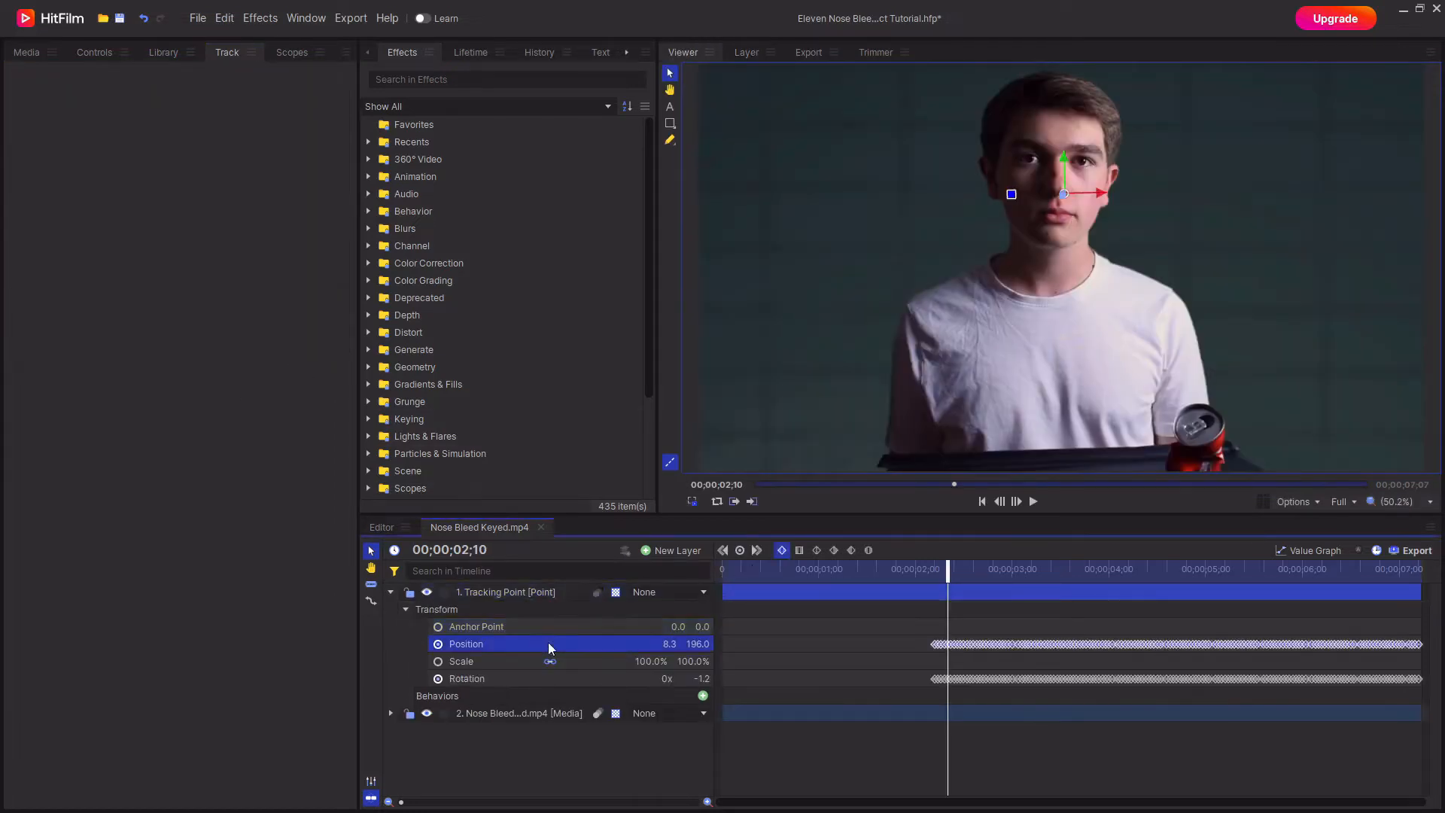
{"action": "left_click", "coordinate": [724, 549]}
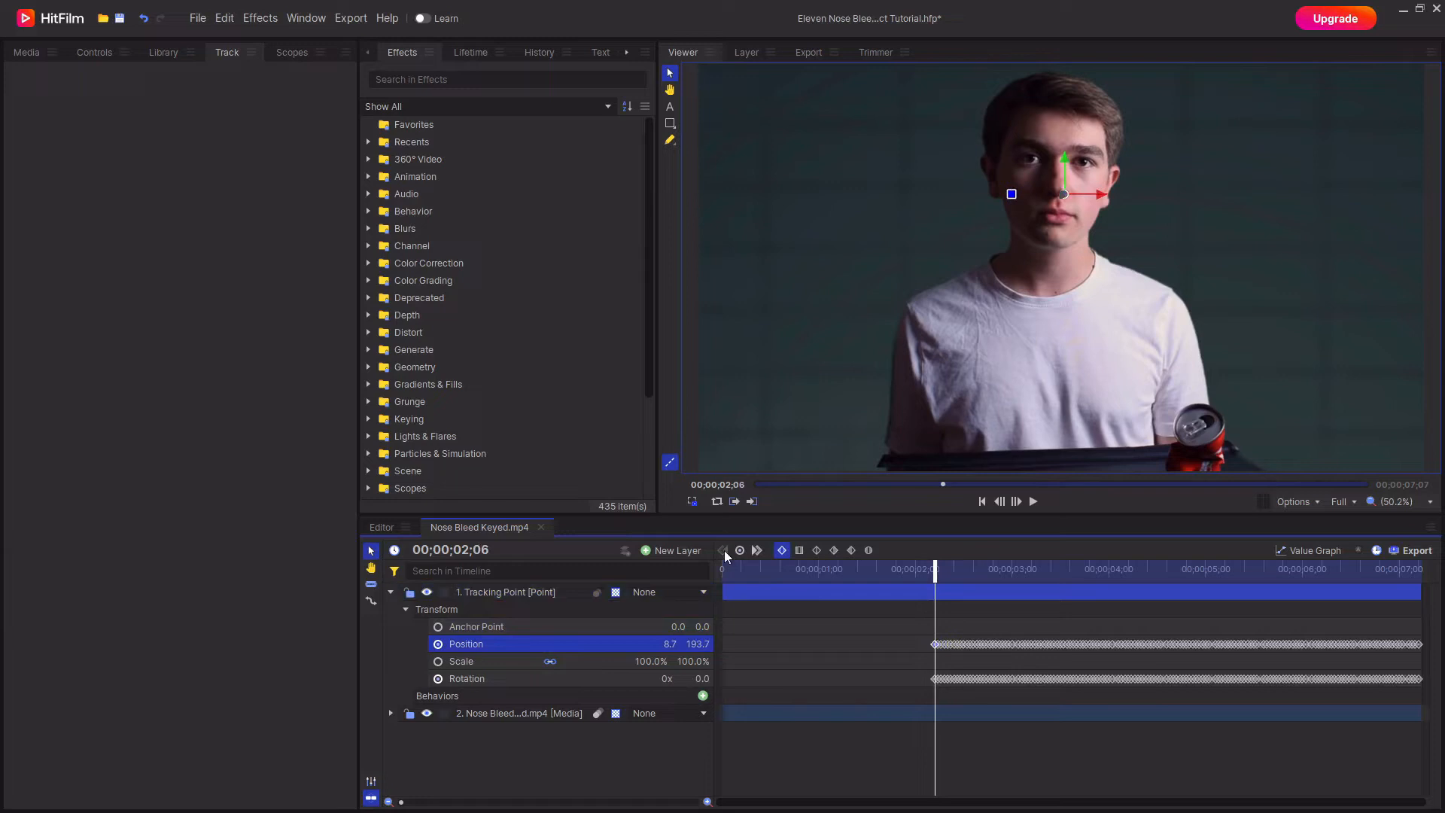
{"action": "left_click", "coordinate": [391, 592]}
Add Nose_Bleed_2_2417_2K.mov to the composite shot as the top layer
{"action": "left_click", "coordinate": [22, 52]}
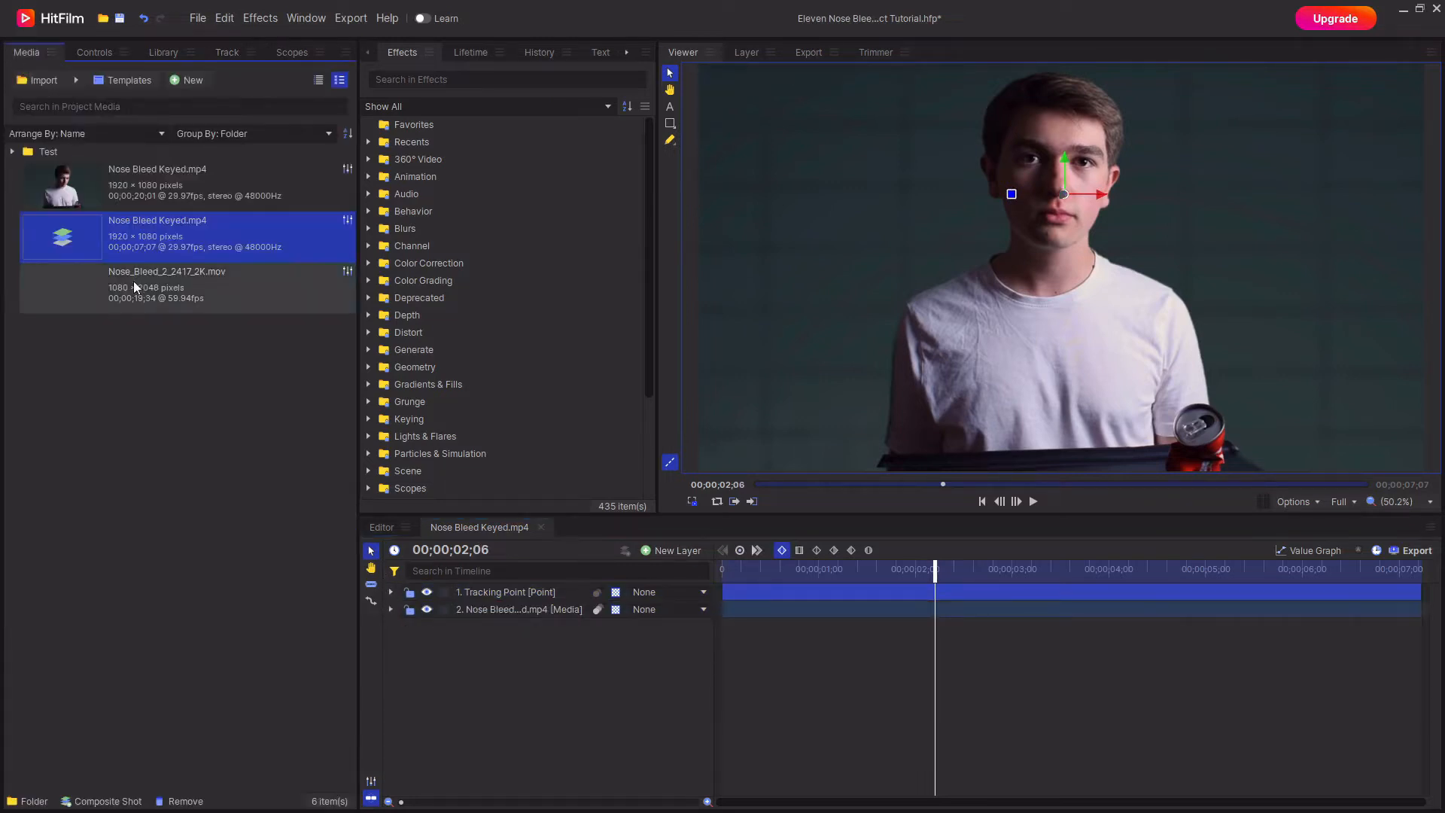
{"action": "left_click", "coordinate": [140, 295]}
{"action": "left_click_drag", "start_coordinate": [497, 585], "coordinate": [499, 591]}
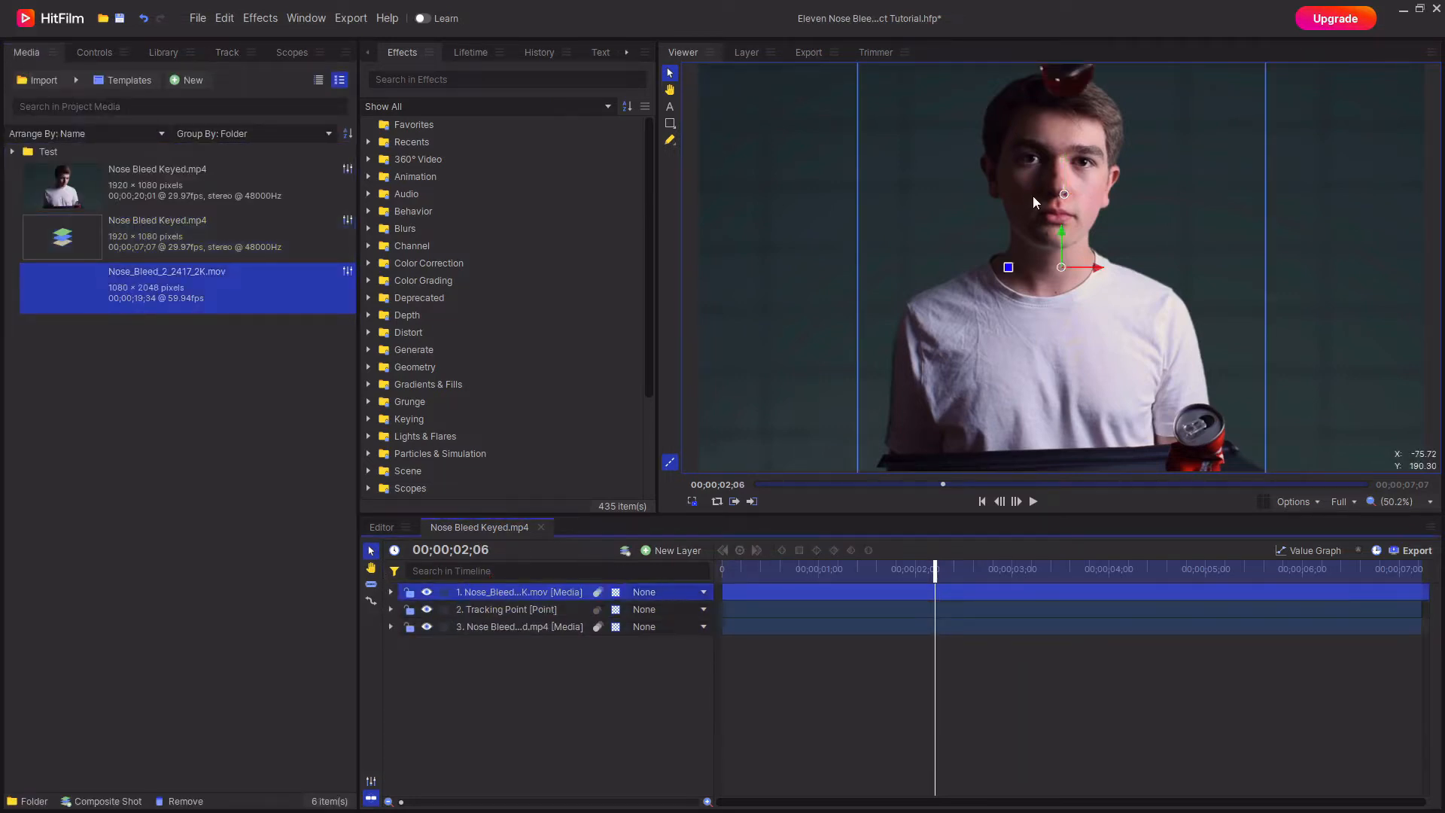
Scale the nose bleed layer down until its frame is narrower than the actor's face
{"action": "scroll", "coordinate": [1113, 186], "scroll_direction": "down", "scroll_amount": 2}
{"action": "scroll", "coordinate": [1195, 233], "scroll_direction": "down", "scroll_amount": 1}
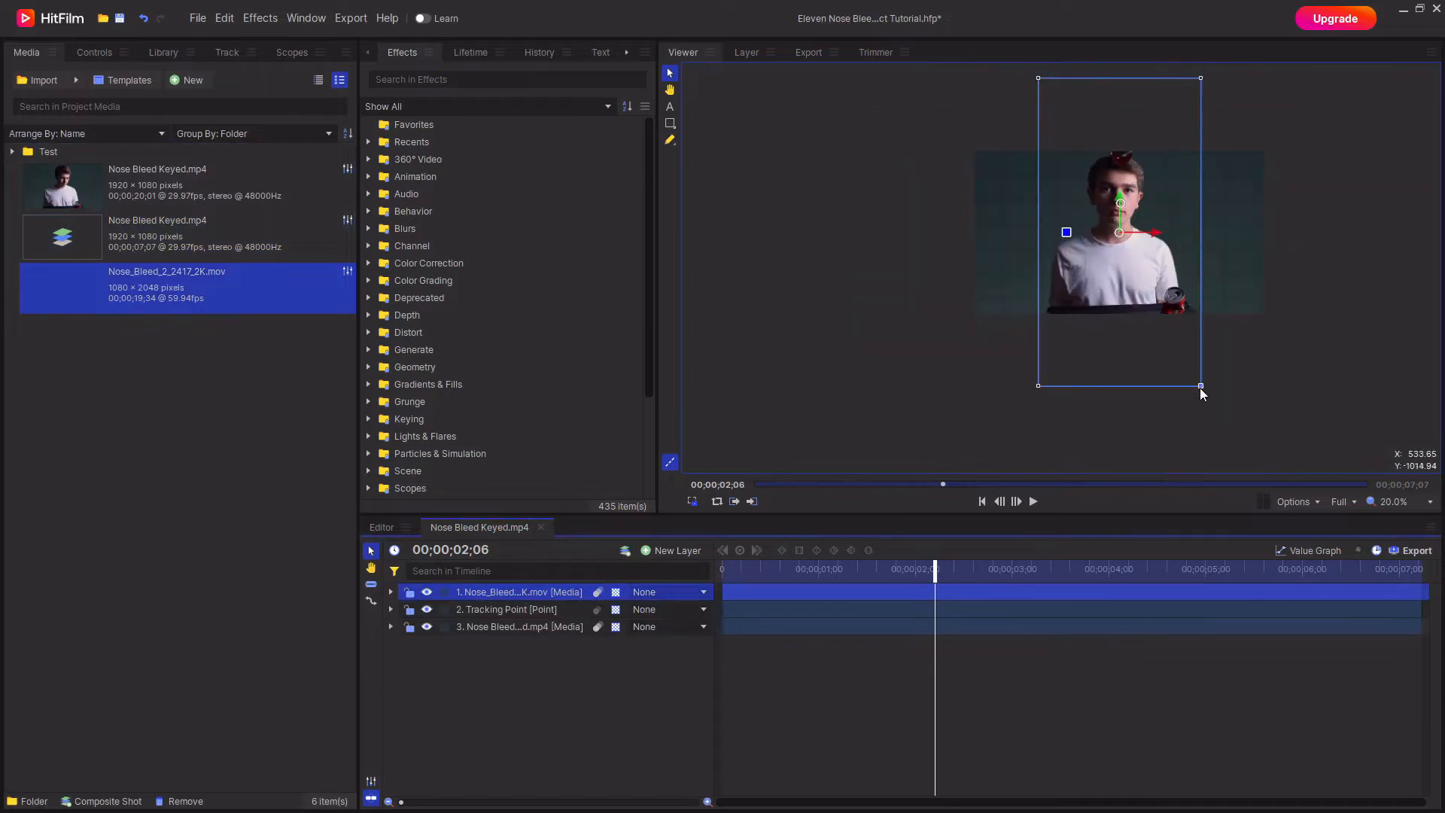
{"action": "left_click_drag", "start_coordinate": [1201, 388], "coordinate": [1135, 244]}
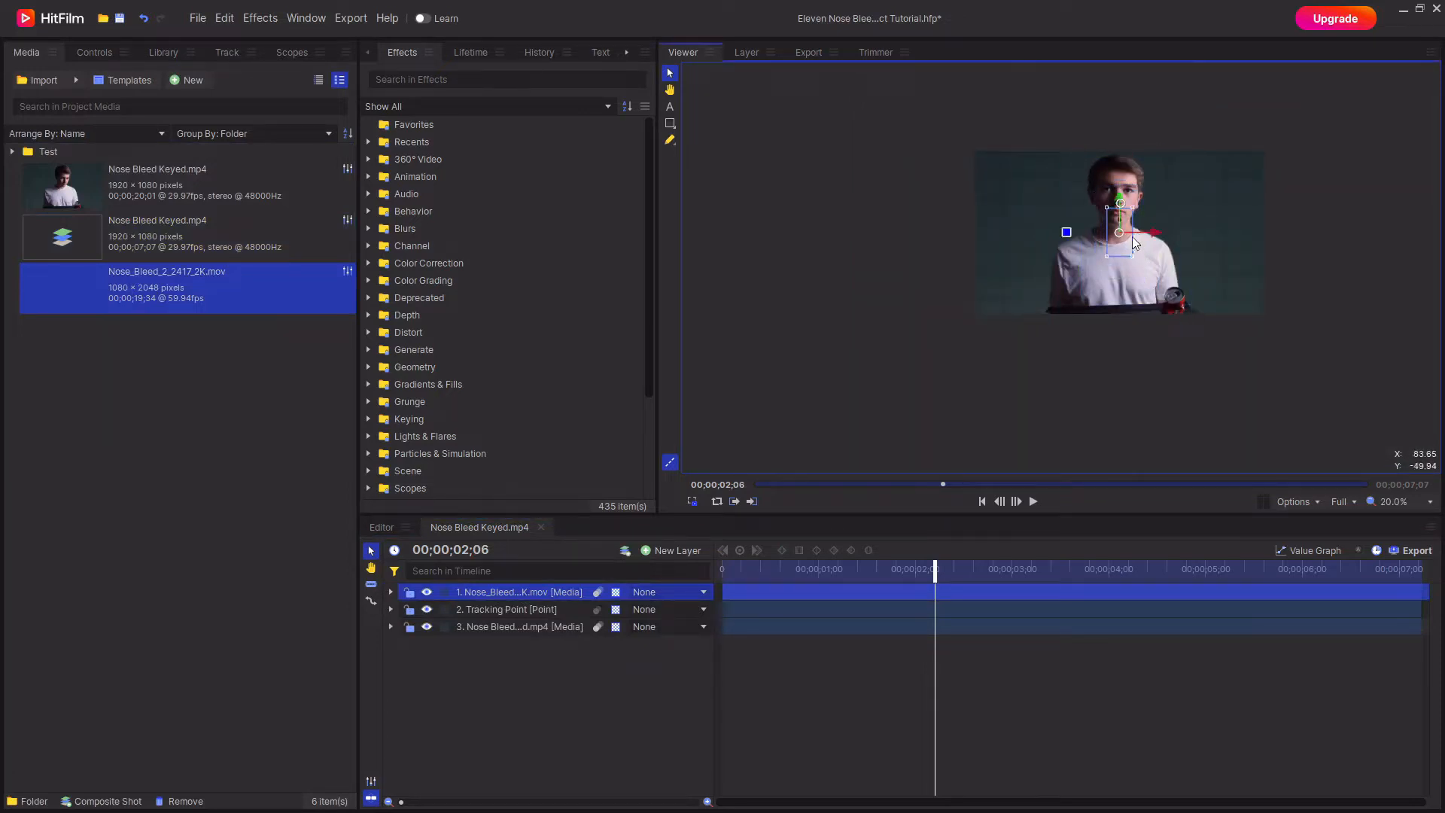
Shrink the nose bleed layer slightly more and position it so the blood starts at the tracked nostril
{"action": "scroll", "coordinate": [1134, 244], "scroll_direction": "up", "scroll_amount": 3}
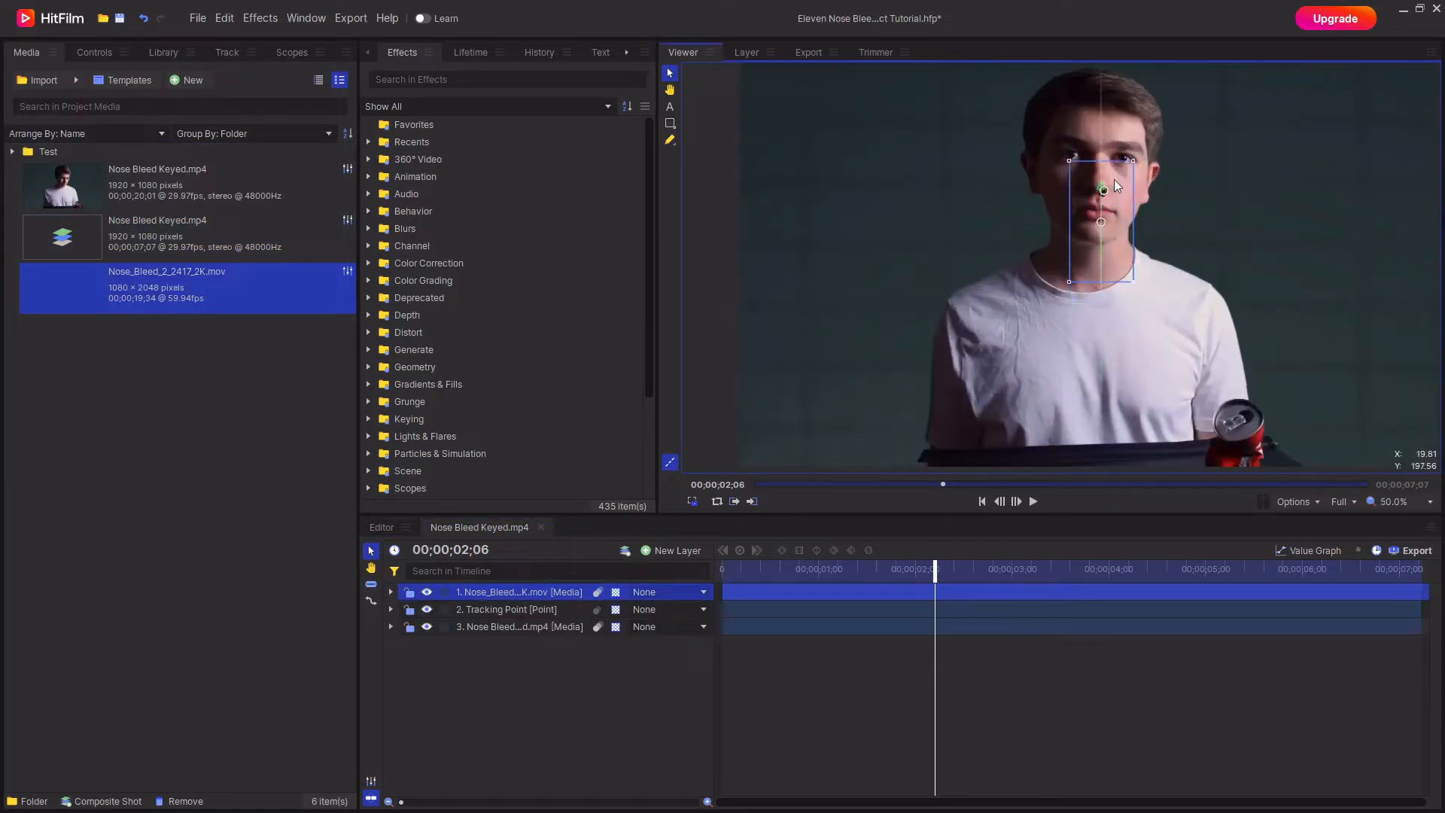
{"action": "scroll", "coordinate": [1114, 179], "scroll_direction": "up", "scroll_amount": 4}
{"action": "scroll", "coordinate": [1154, 128], "scroll_direction": "down", "scroll_amount": 3}
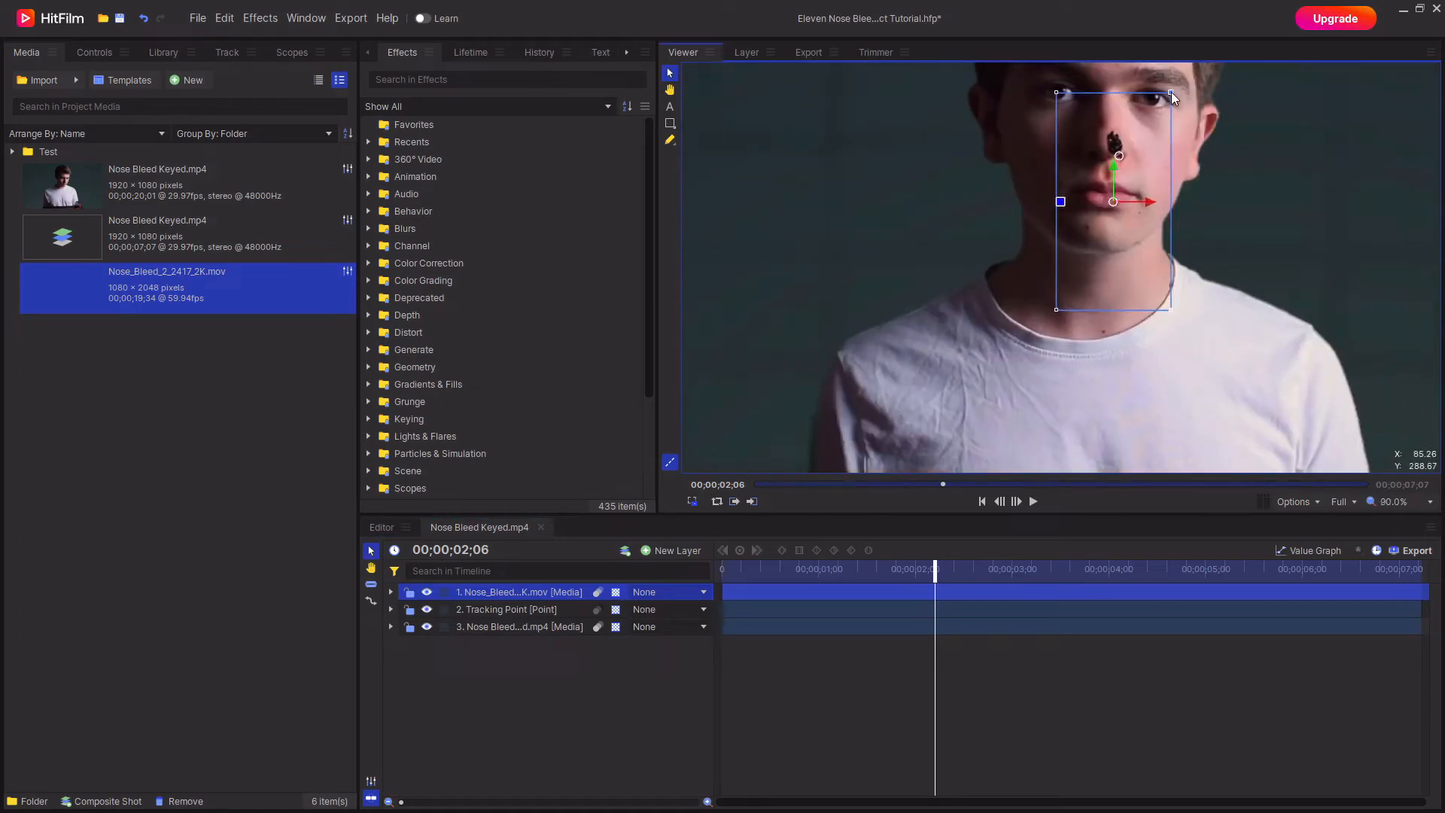
{"action": "left_click_drag", "start_coordinate": [1171, 91], "coordinate": [1159, 116]}
{"action": "left_click_drag", "start_coordinate": [1115, 202], "coordinate": [1120, 202]}
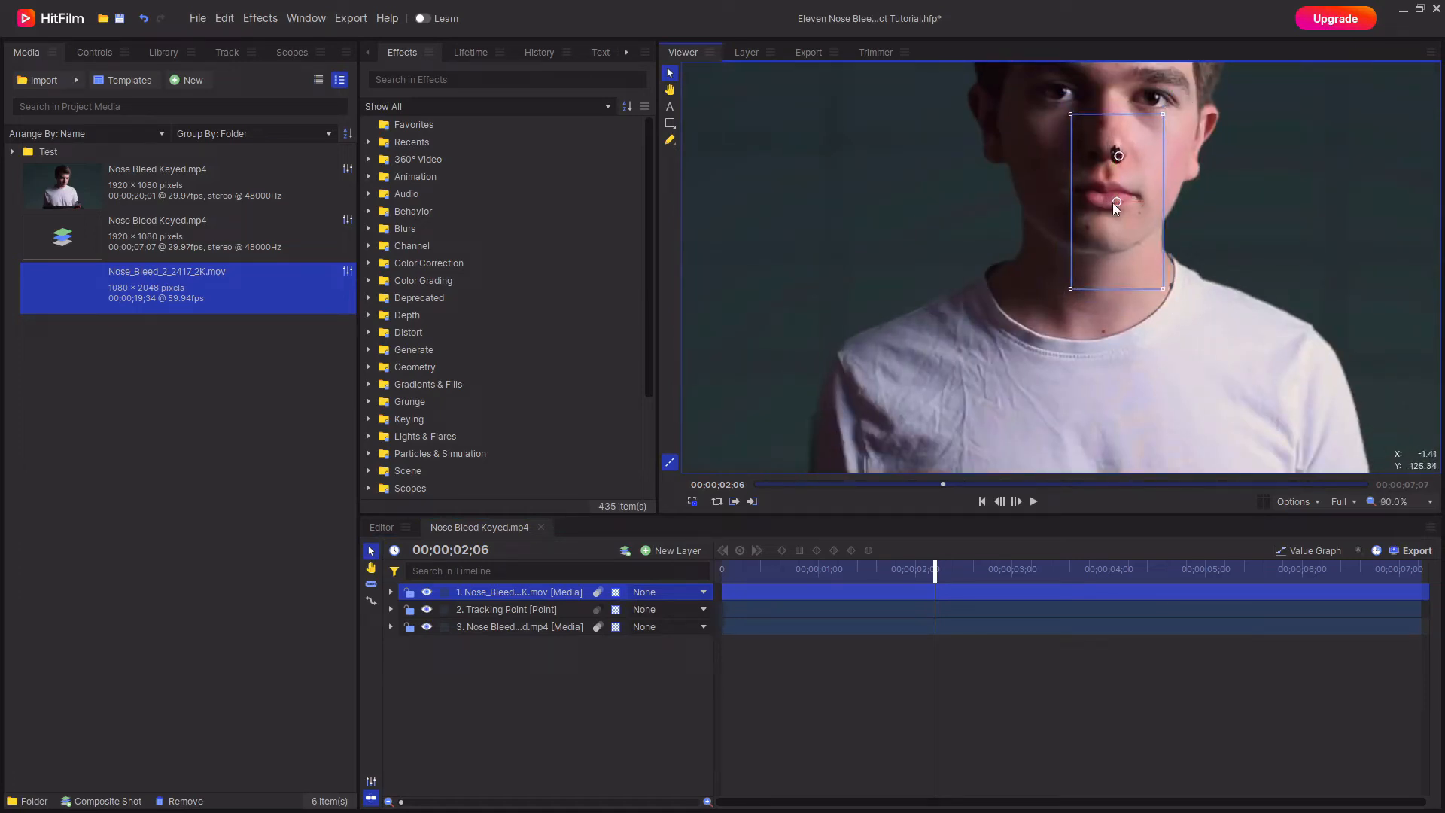
{"action": "left_click", "coordinate": [1165, 119], "text": "shift"}
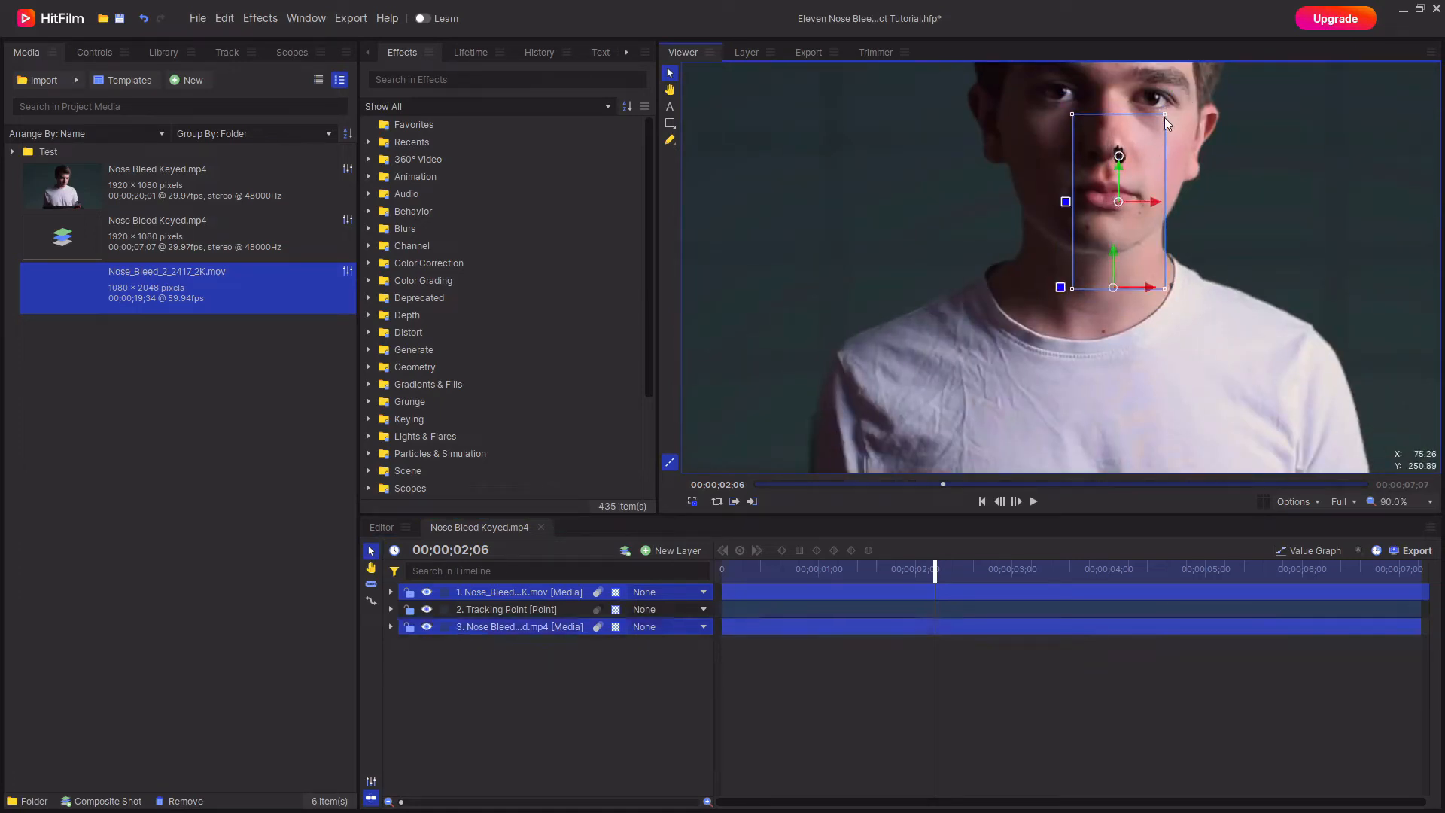
{"action": "left_click", "coordinate": [533, 594]}
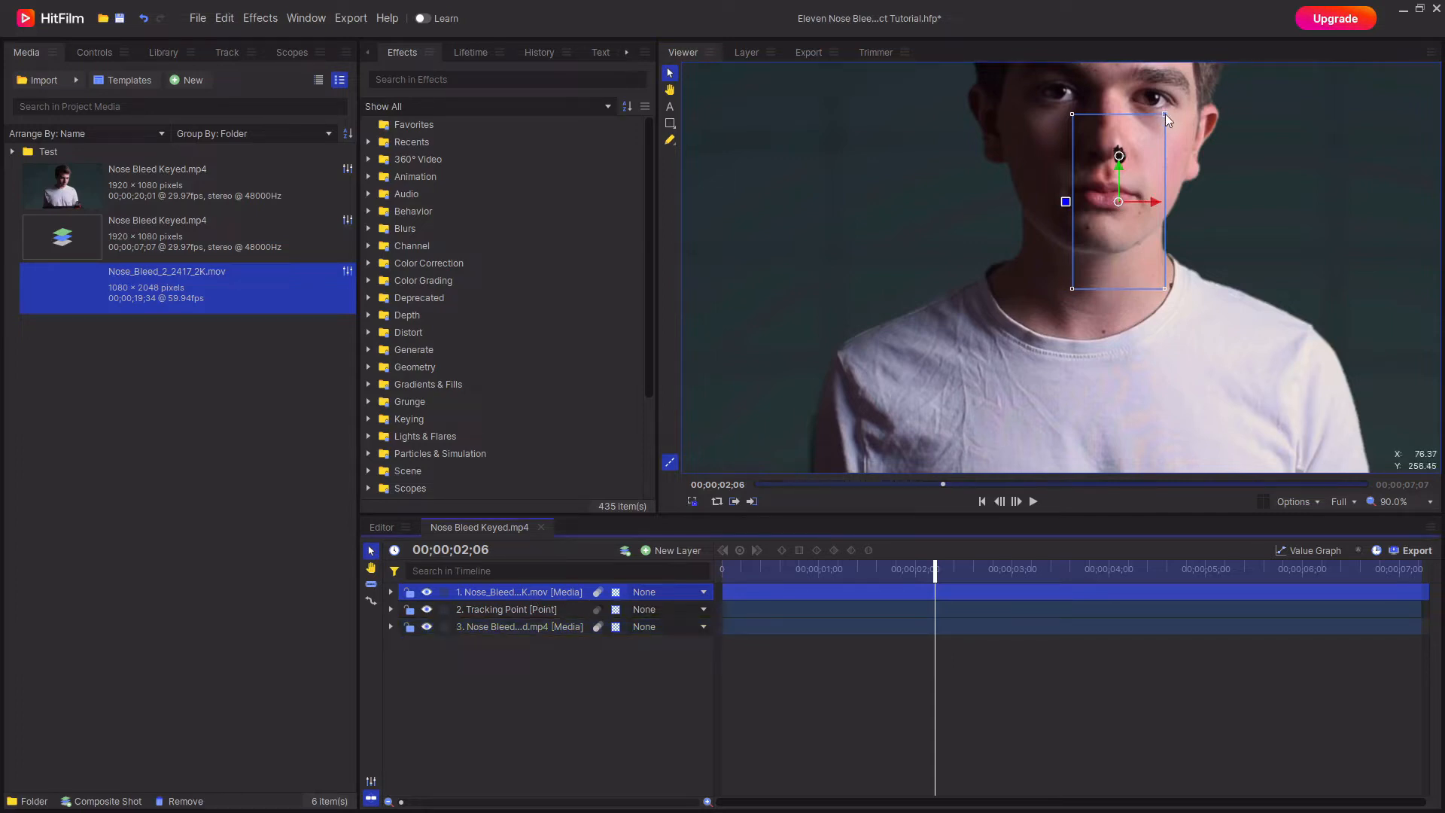
At 00;00;05;00, realign the nose bleed layer with the nostril and parent it to the Tracking Point layer
{"action": "scroll", "coordinate": [1140, 142], "scroll_direction": "up", "scroll_amount": 5}
{"action": "left_click_drag", "start_coordinate": [966, 569], "coordinate": [1206, 570]}
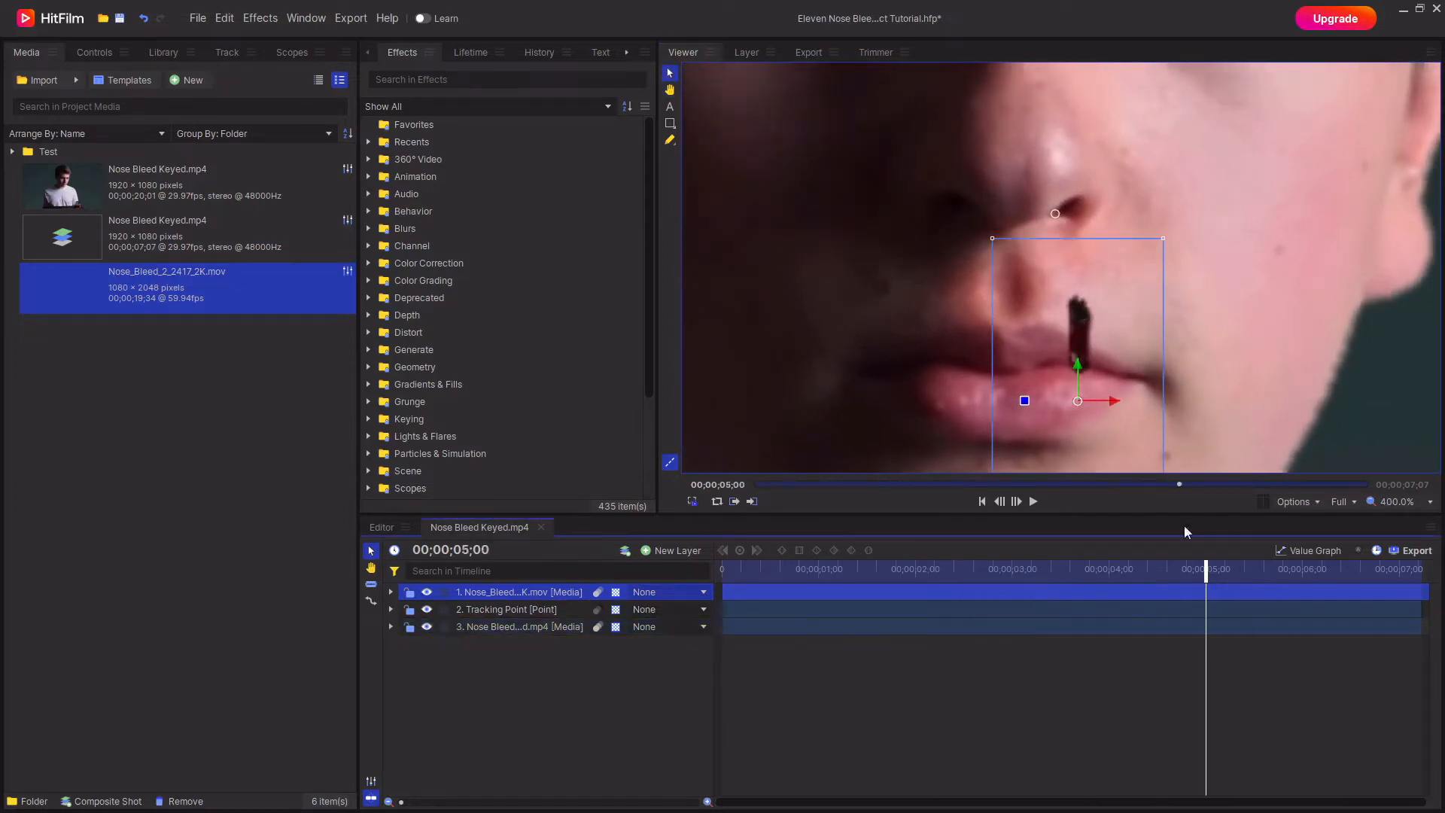
{"action": "left_click_drag", "start_coordinate": [1076, 401], "coordinate": [1006, 288]}
{"action": "left_click", "coordinate": [636, 594]}
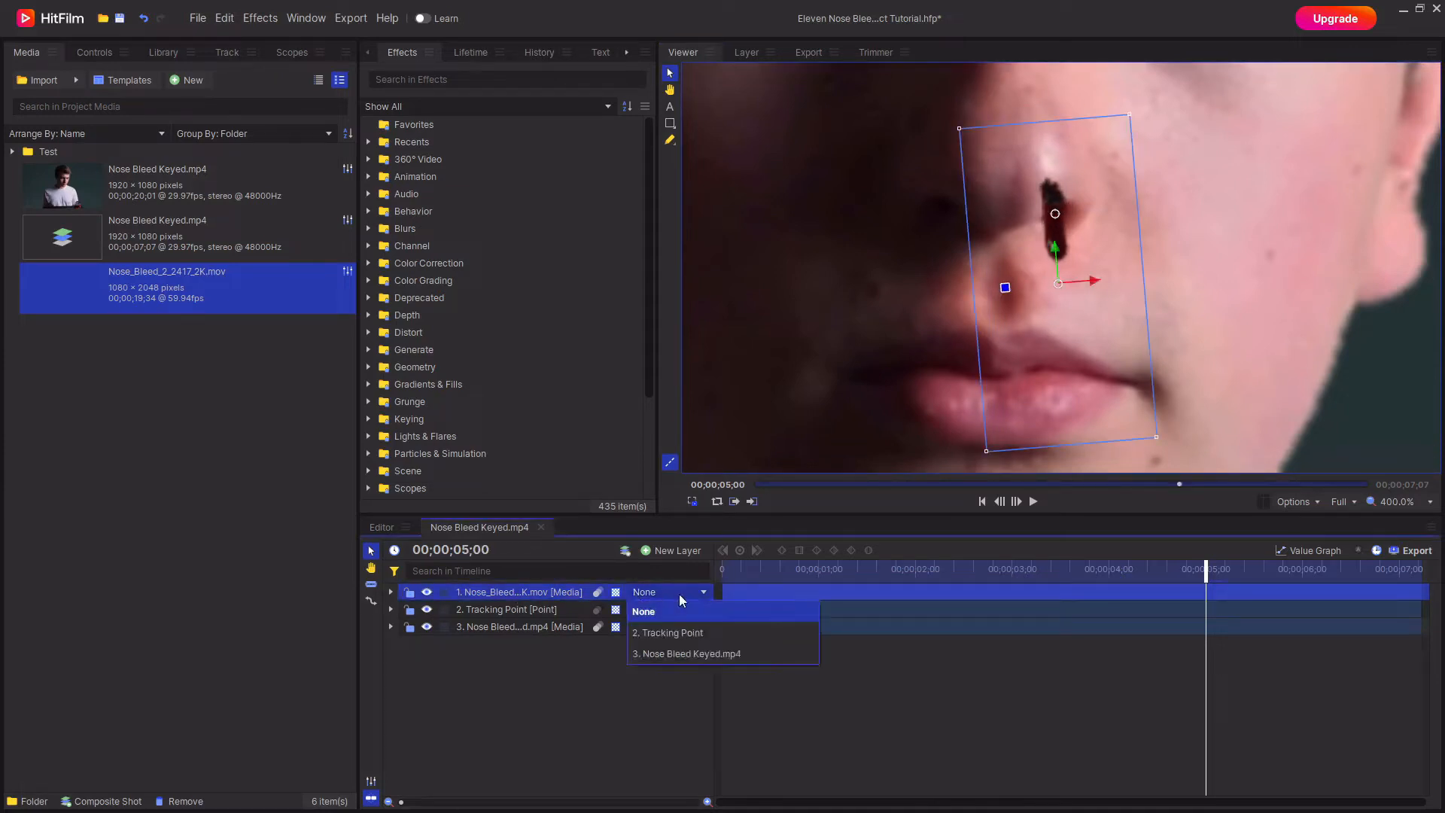
{"action": "left_click", "coordinate": [707, 632]}
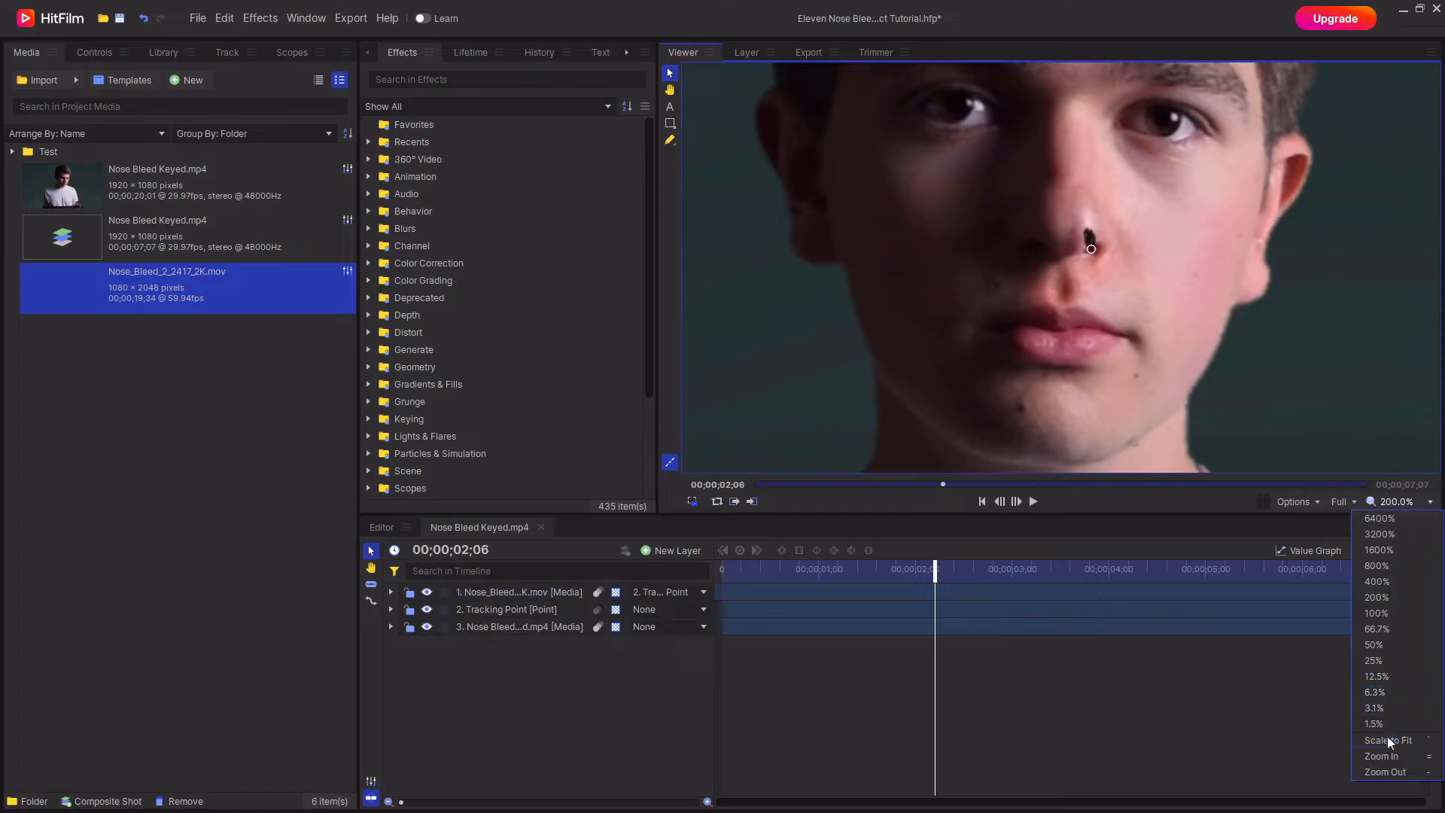
Create a black 1920 × 1080 plane layer named Plane in the composite shot
{"action": "left_click", "coordinate": [1387, 736]}
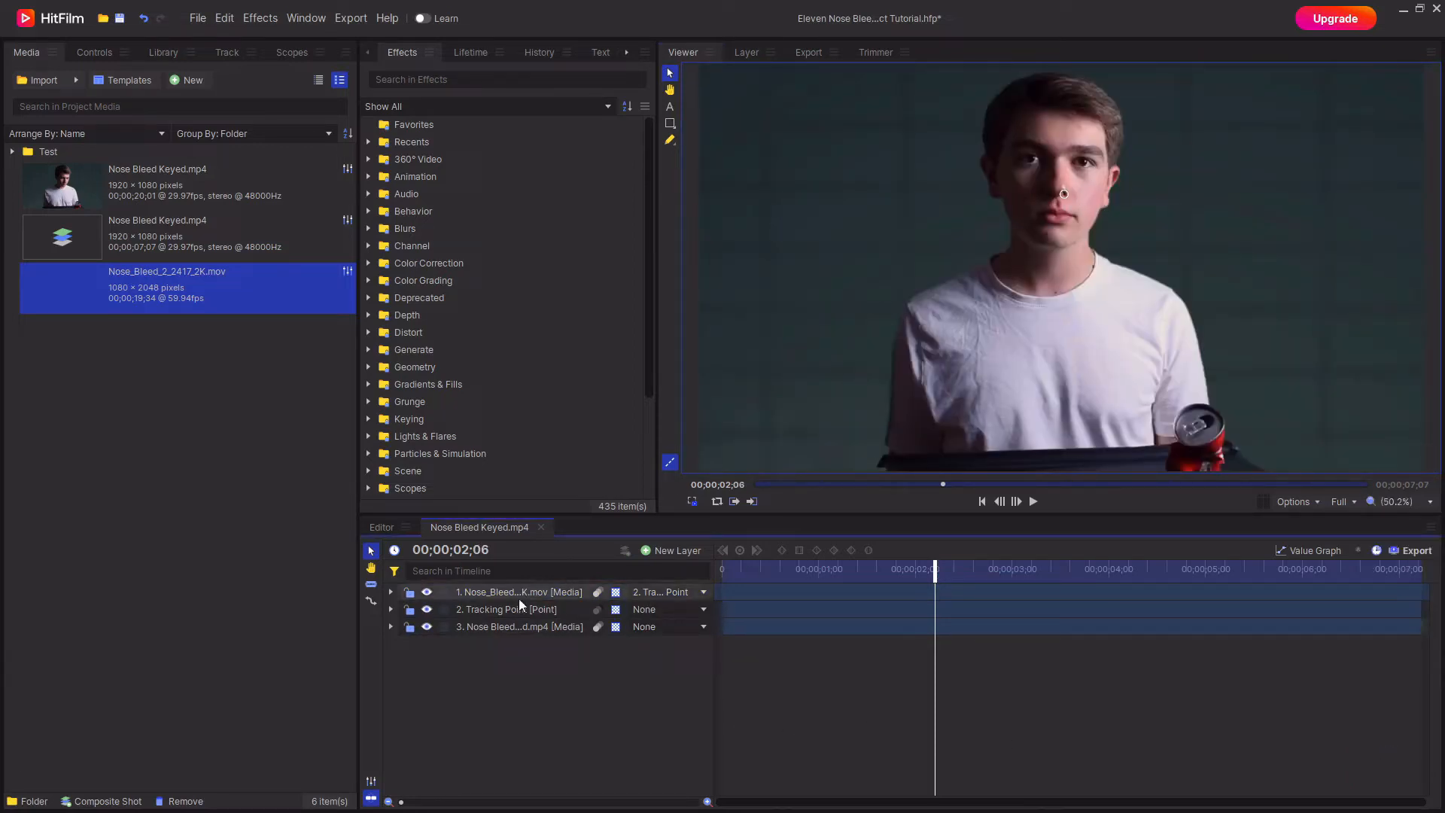
{"action": "left_click", "coordinate": [676, 547]}
{"action": "left_click", "coordinate": [696, 567]}
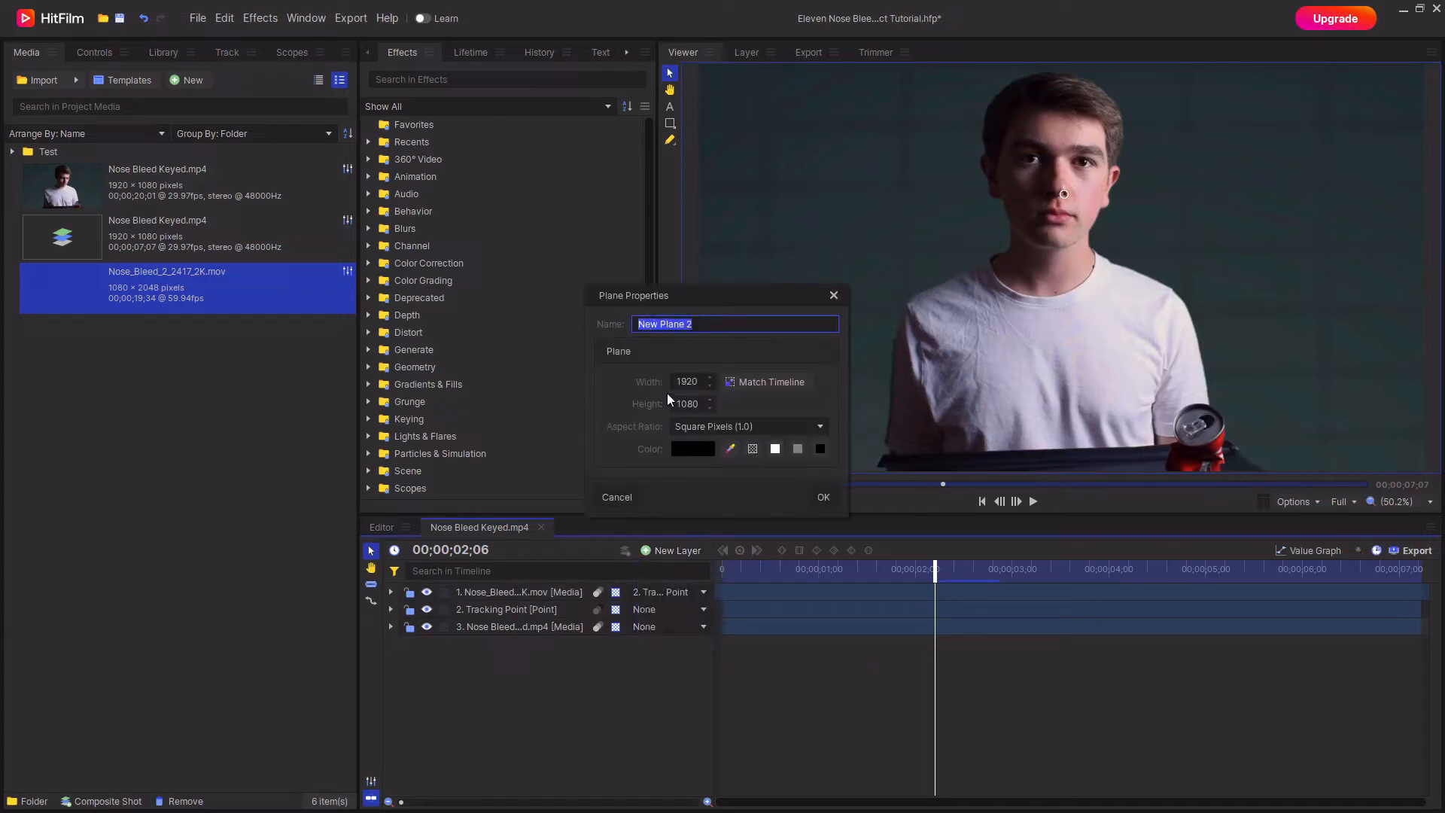
{"action": "type", "text": "Plane"}
{"action": "key", "text": "Return"}
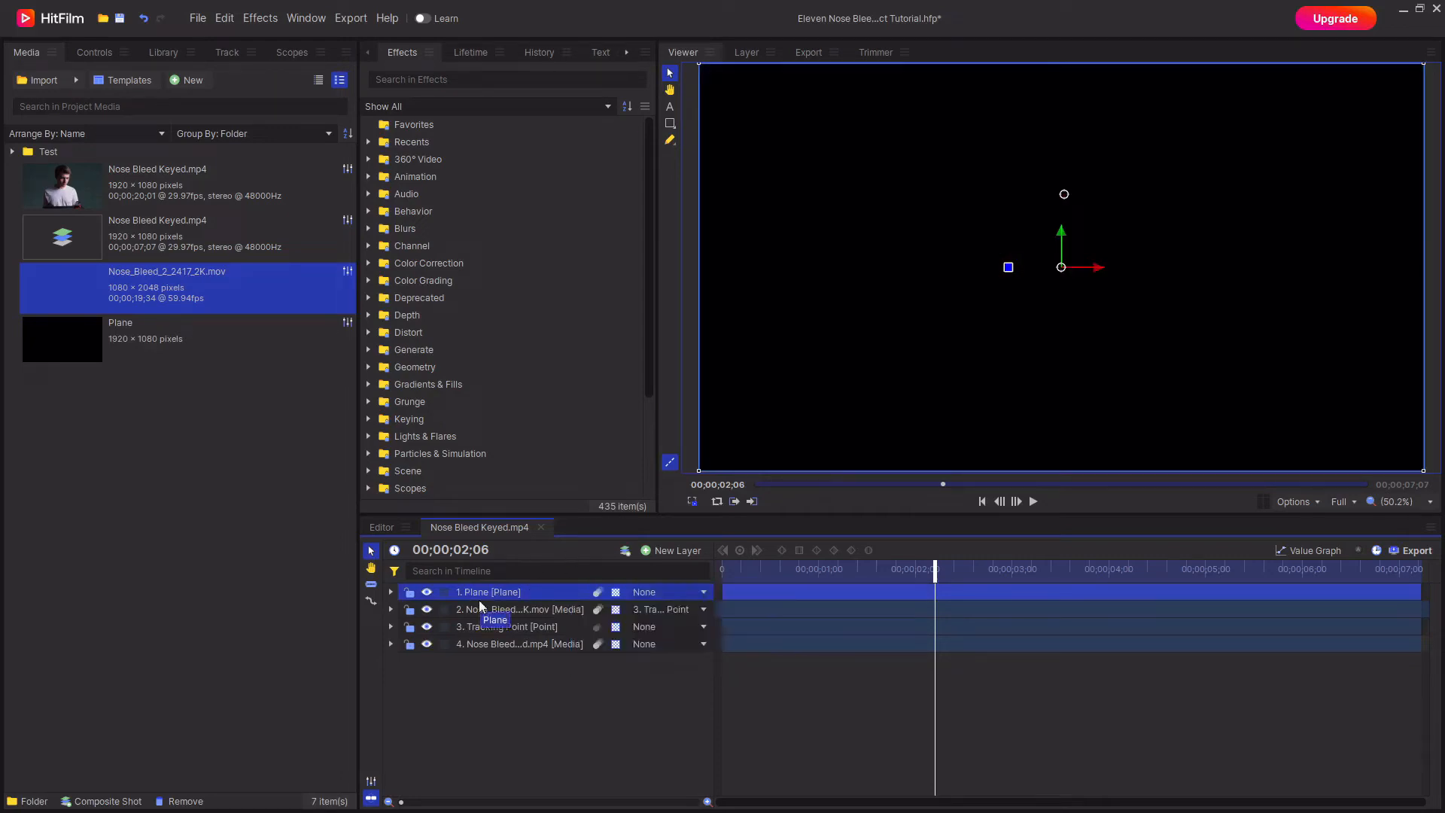
Parent the Plane layer to the Tracking Point layer and centre it on the tracked nostril point
{"action": "left_click", "coordinate": [696, 592]}
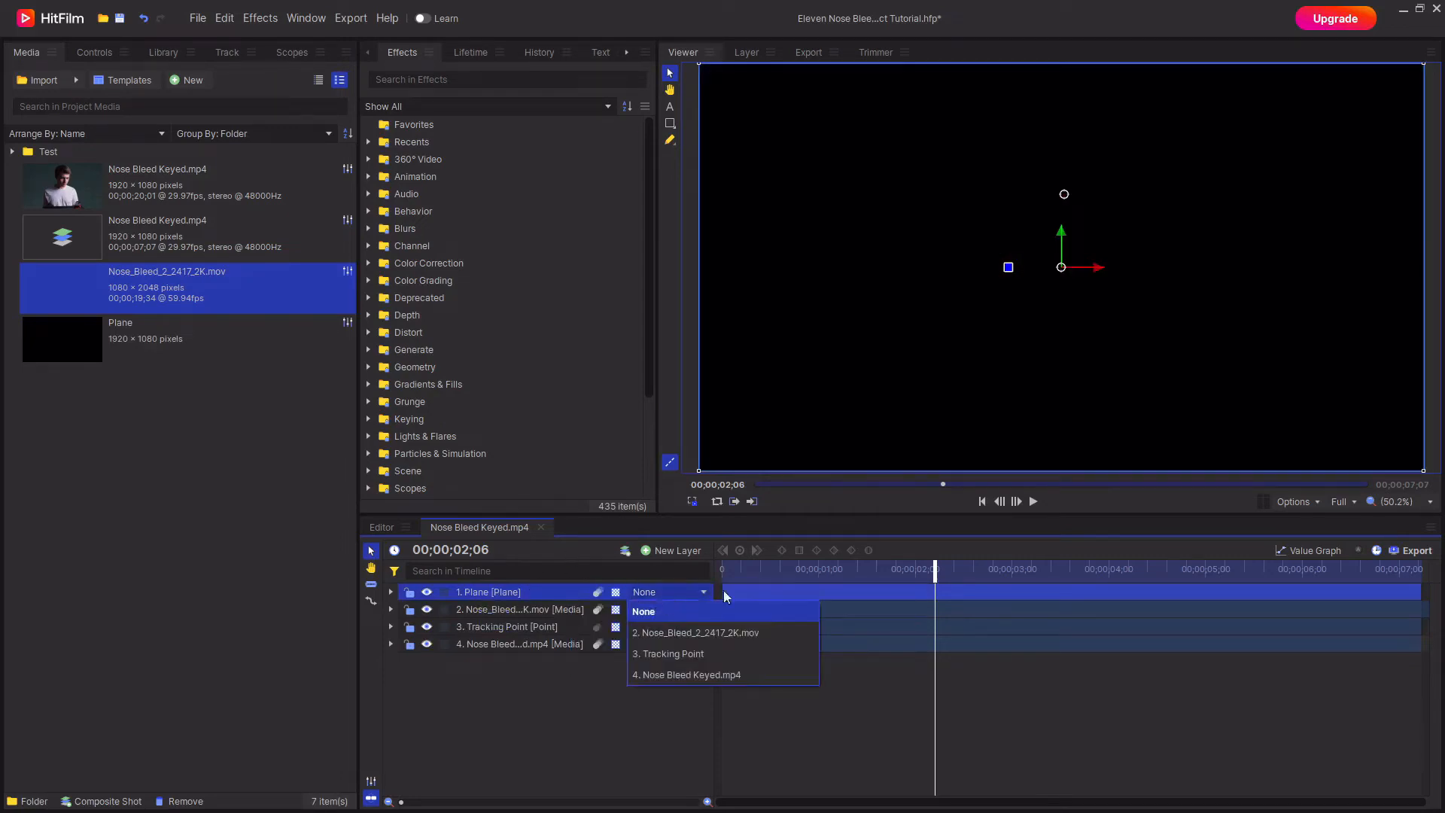
{"action": "left_click", "coordinate": [722, 653]}
{"action": "right_click", "coordinate": [543, 592]}
{"action": "left_click", "coordinate": [611, 438]}
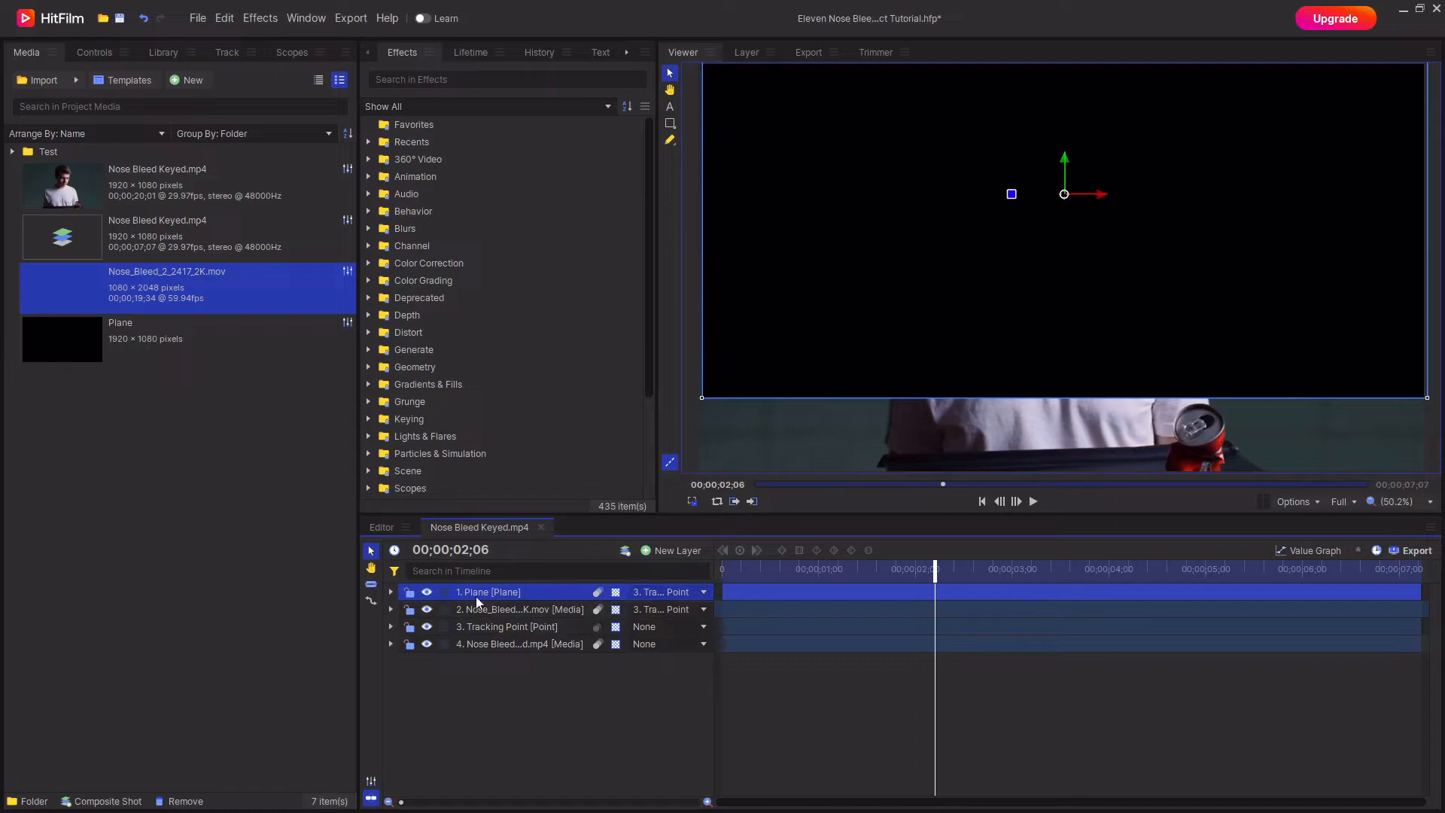
With the plane and blood layers hidden, draw a freehand mask on the plane along the nostril's edge and make it the Nose Matte composite
{"action": "left_click", "coordinate": [429, 591]}
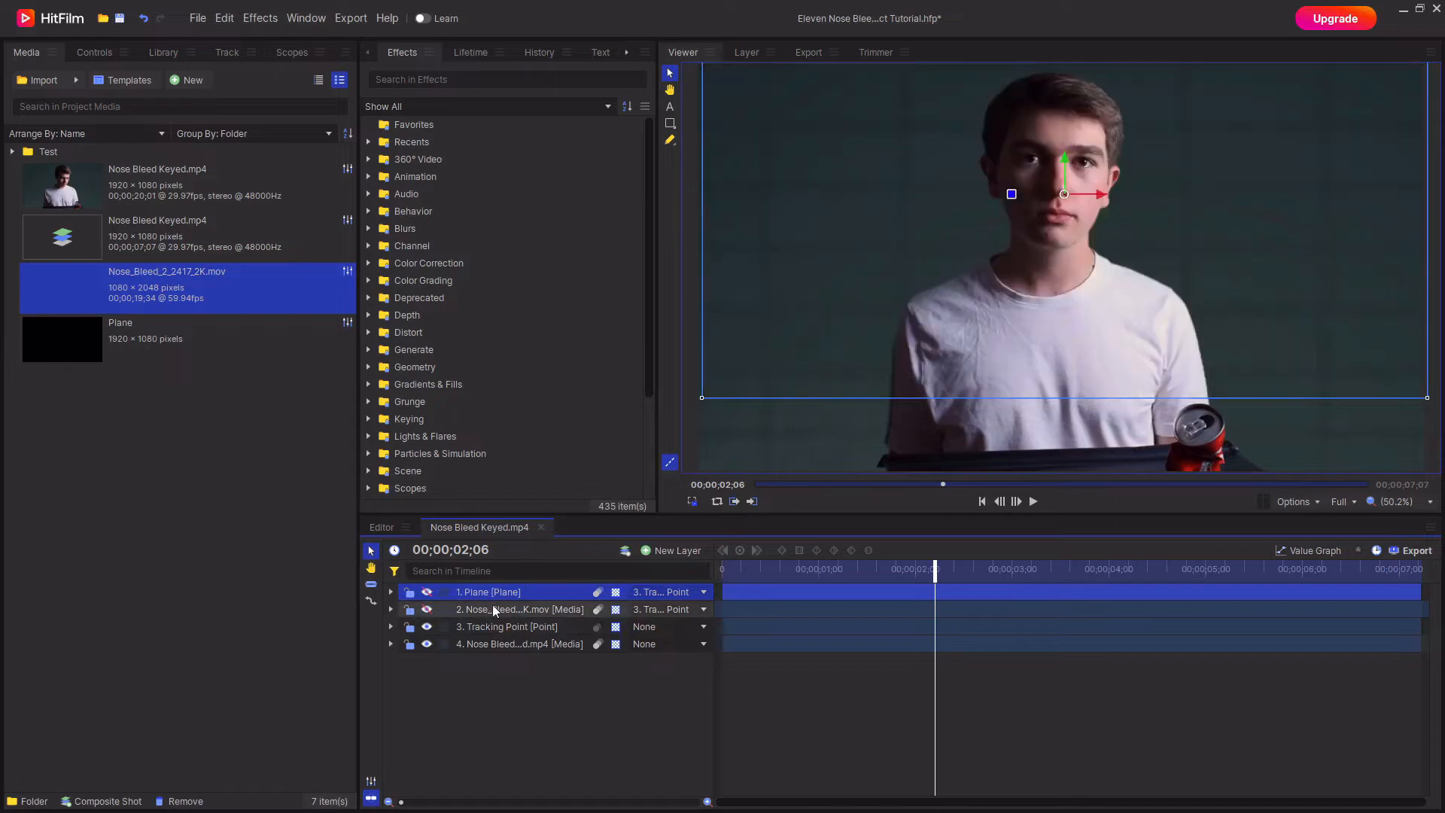
{"action": "left_click", "coordinate": [670, 139]}
{"action": "scroll", "coordinate": [1081, 155], "scroll_direction": "up", "scroll_amount": 3}
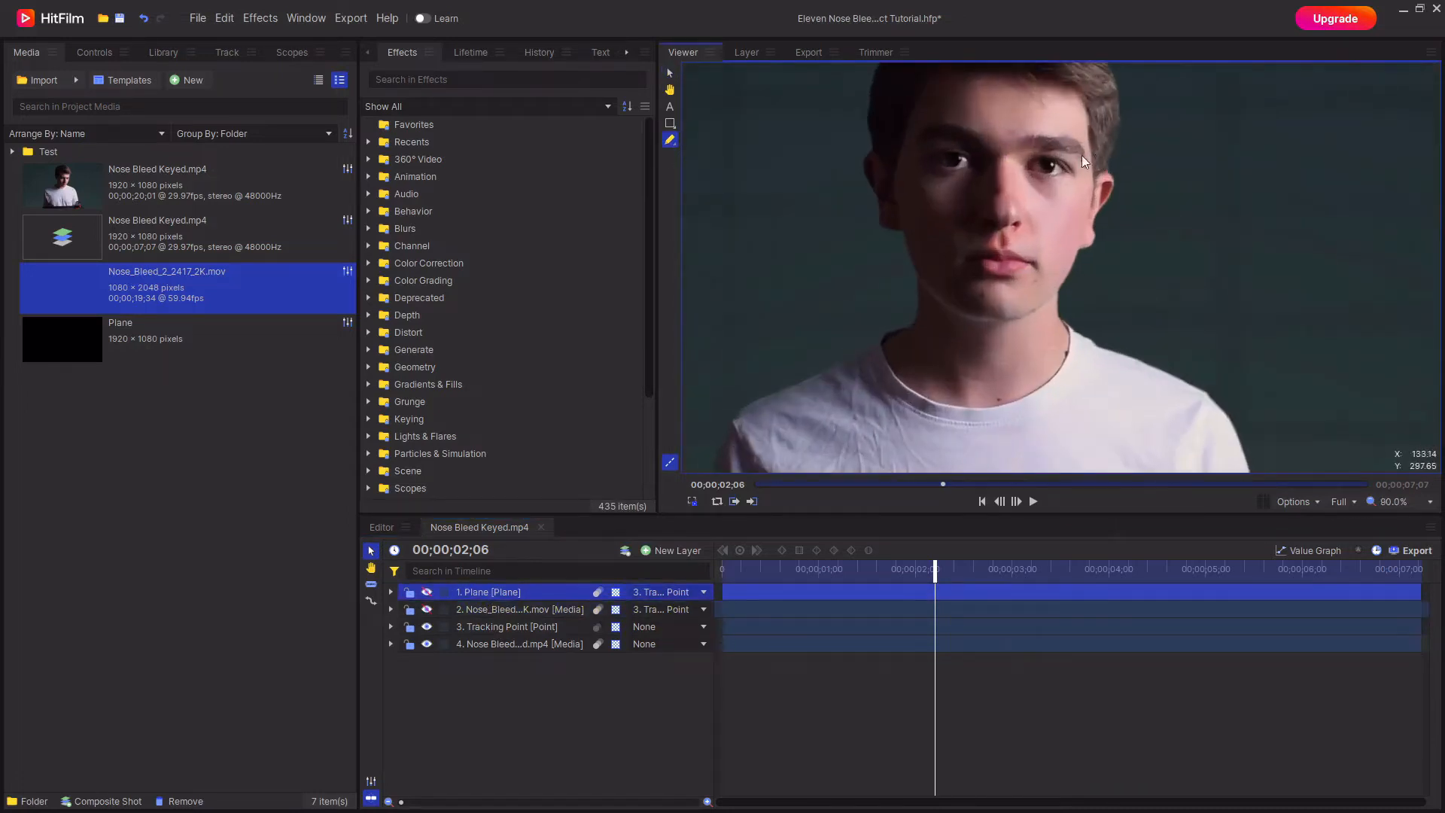
{"action": "scroll", "coordinate": [1027, 243], "scroll_direction": "up", "scroll_amount": 5}
{"action": "scroll", "coordinate": [1034, 242], "scroll_direction": "up", "scroll_amount": 3}
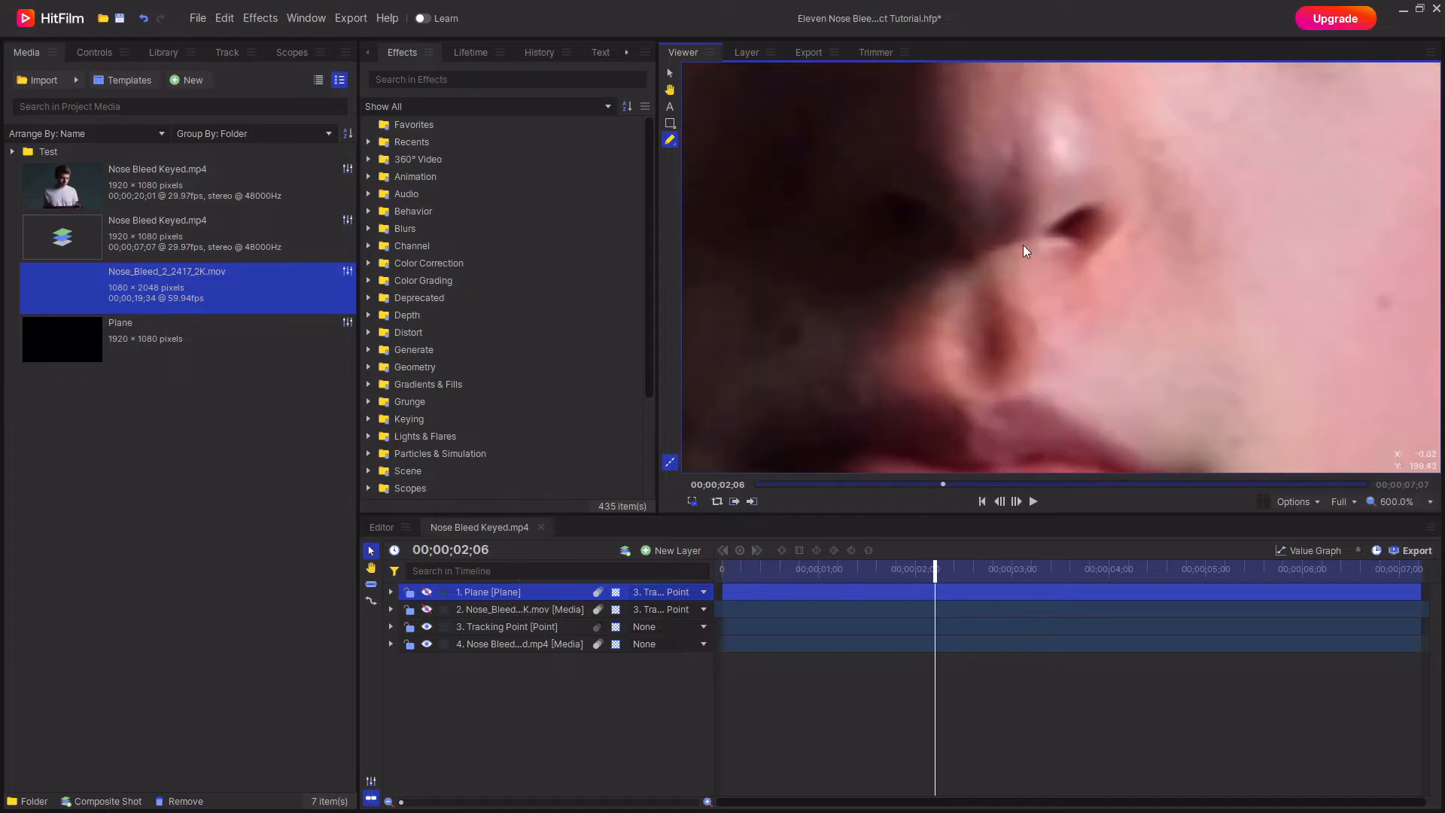
{"action": "left_click", "coordinate": [1022, 244]}
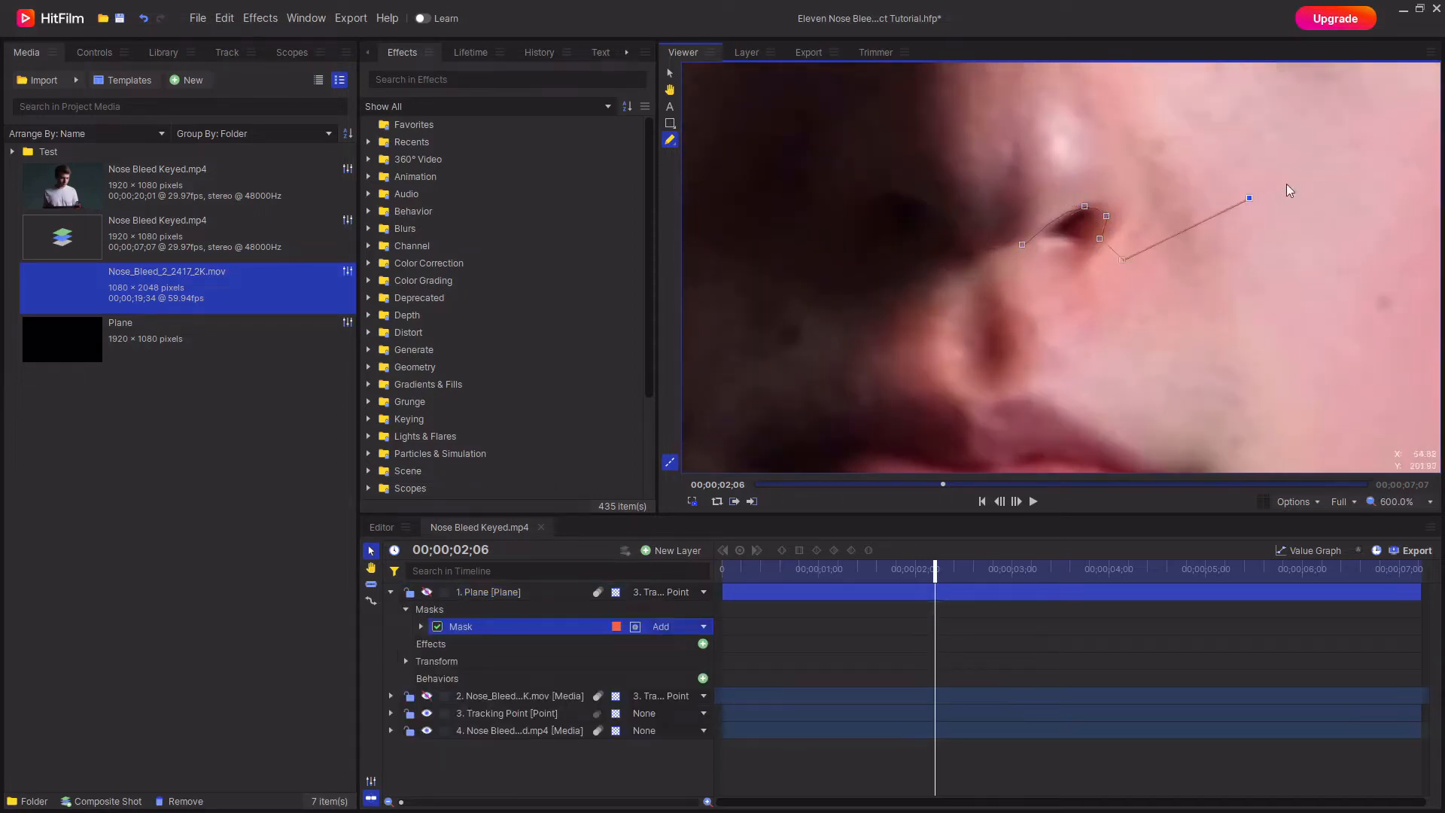
{"action": "scroll", "coordinate": [1257, 332], "scroll_direction": "down", "scroll_amount": 4}
{"action": "left_click", "coordinate": [1213, 265]}
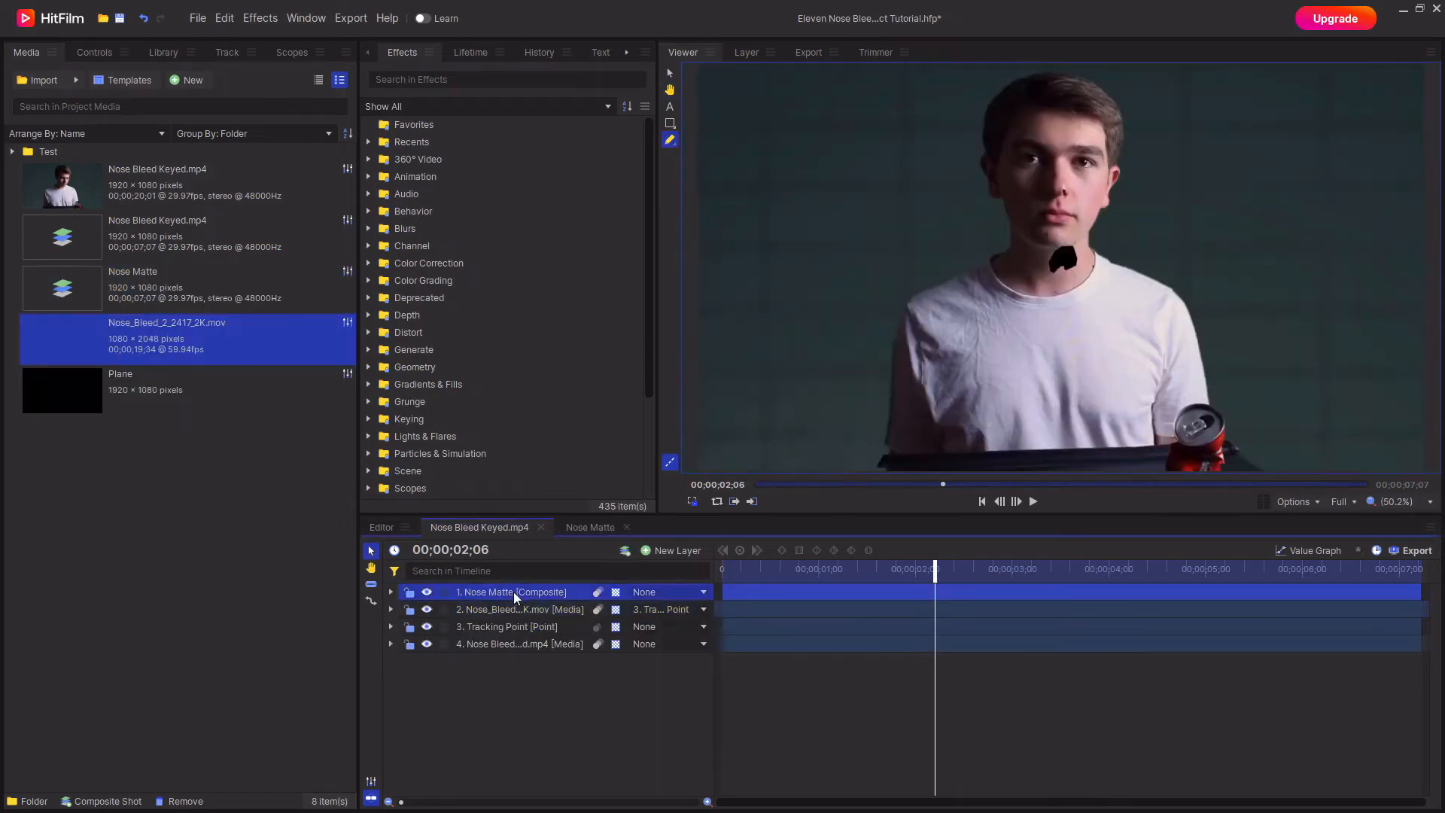
Parent the Nose Matte layer to the Tracking Point layer and reset its position to 0, 0
{"action": "left_click", "coordinate": [644, 592]}
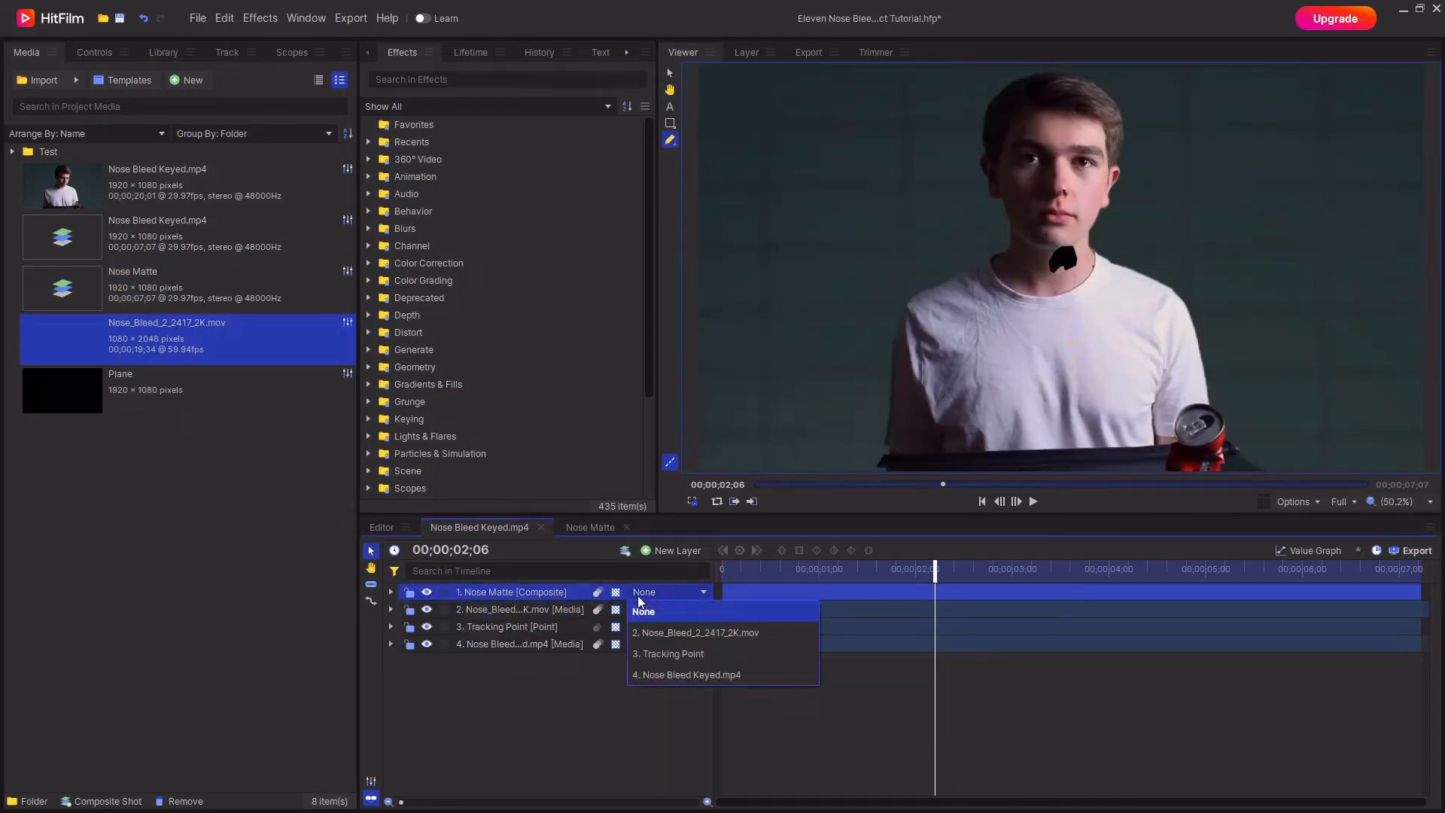
{"action": "left_click", "coordinate": [677, 652]}
{"action": "left_click", "coordinate": [437, 593]}
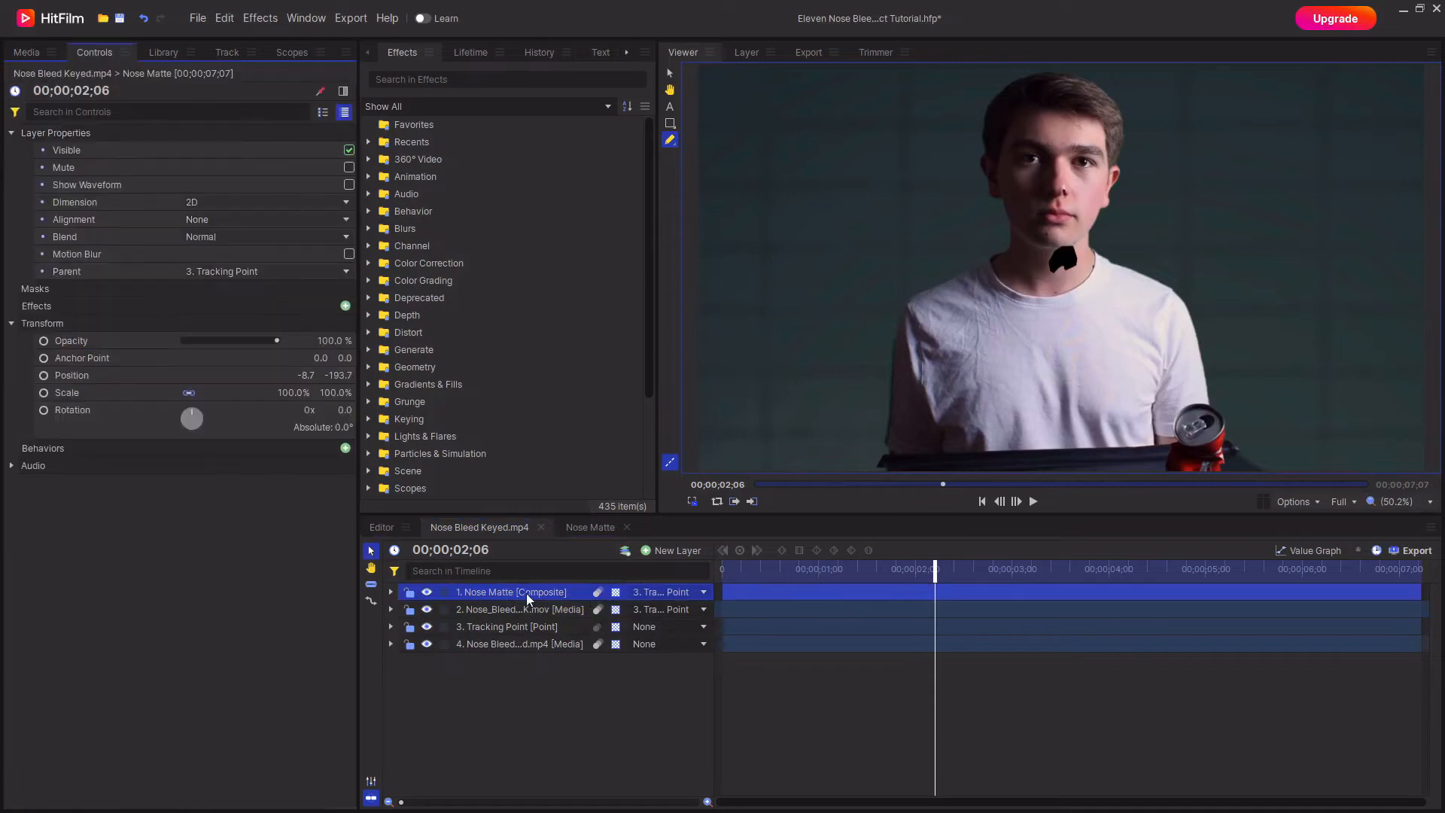
{"action": "right_click", "coordinate": [476, 592]}
{"action": "left_click", "coordinate": [567, 443]}
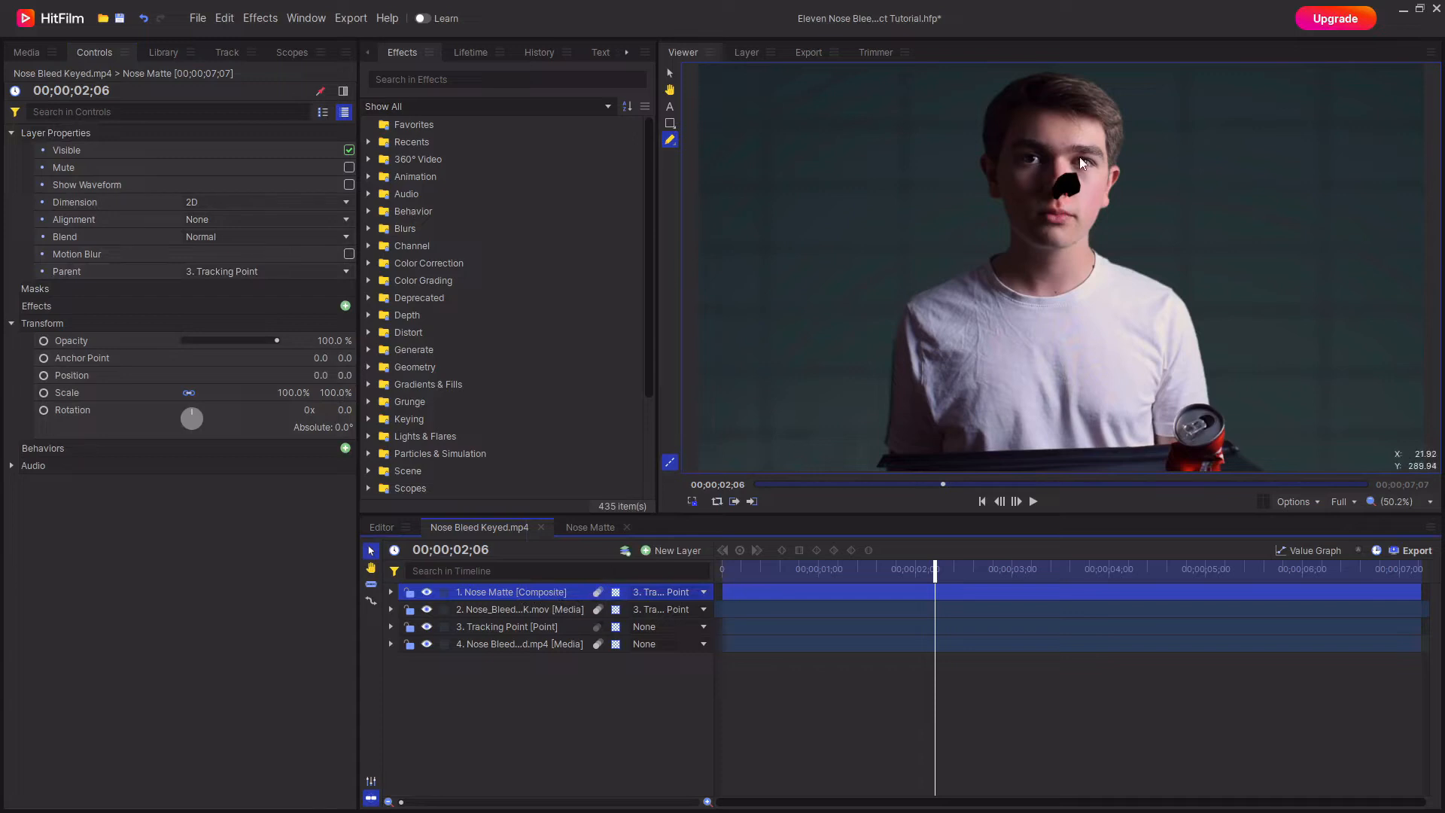
Hide the Nose Matte layer and move it beneath all other layers
{"action": "left_click", "coordinate": [426, 592]}
{"action": "left_click_drag", "start_coordinate": [494, 598], "coordinate": [532, 649]}
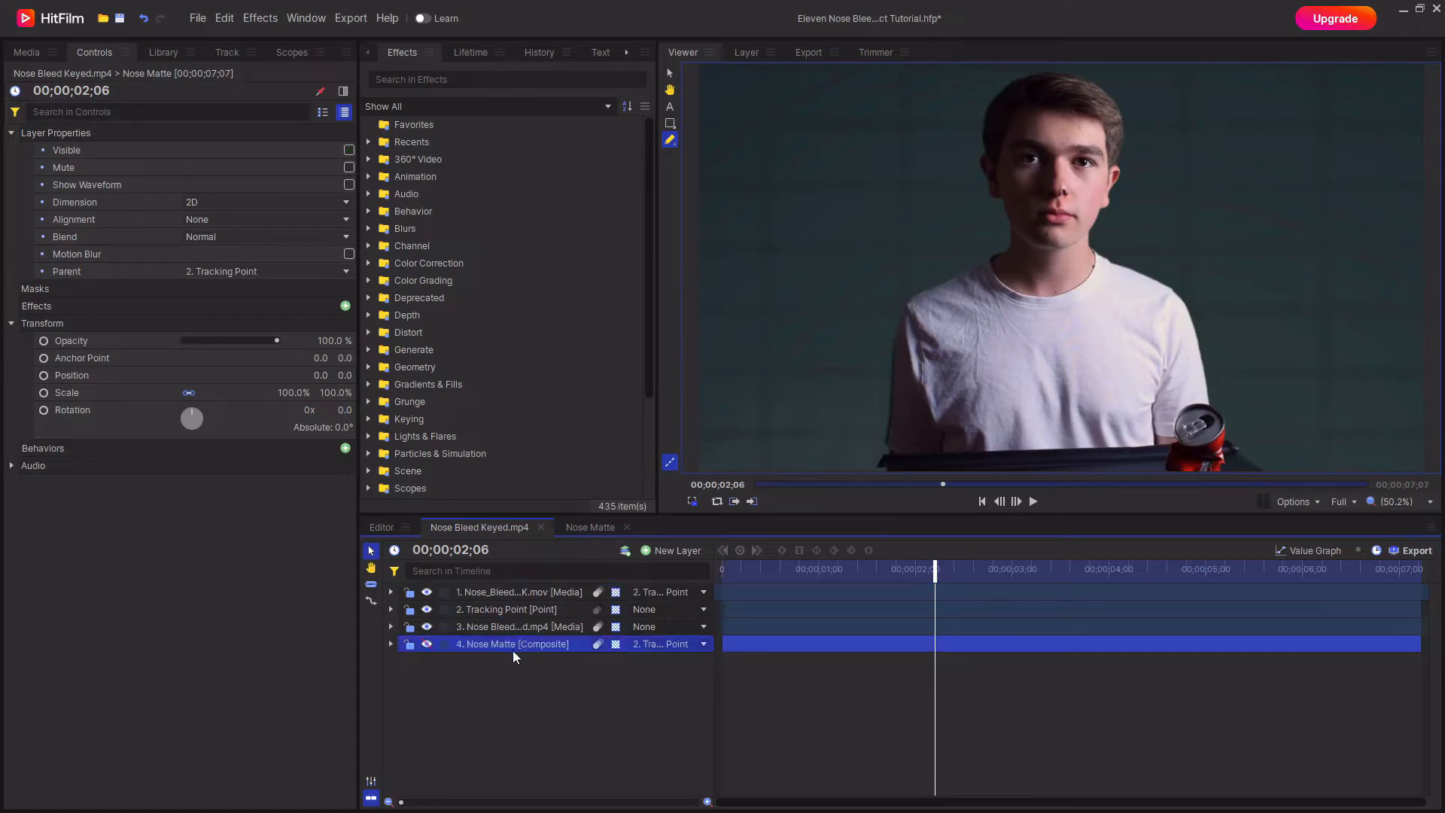
Apply the Set Matte effect to the nose bleed layer
{"action": "left_click", "coordinate": [495, 590]}
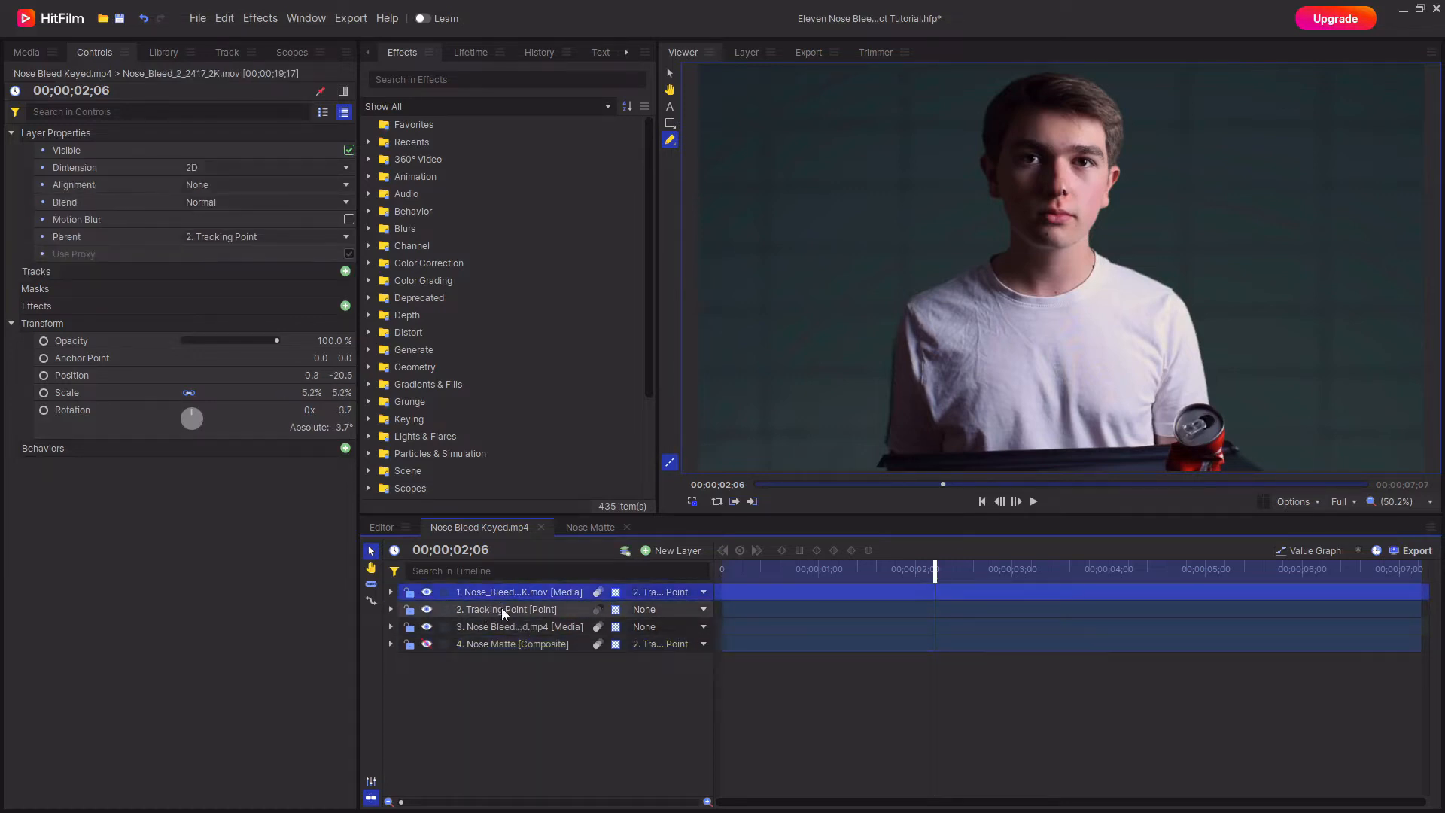
{"action": "scroll", "coordinate": [1078, 183], "scroll_direction": "up", "scroll_amount": 5}
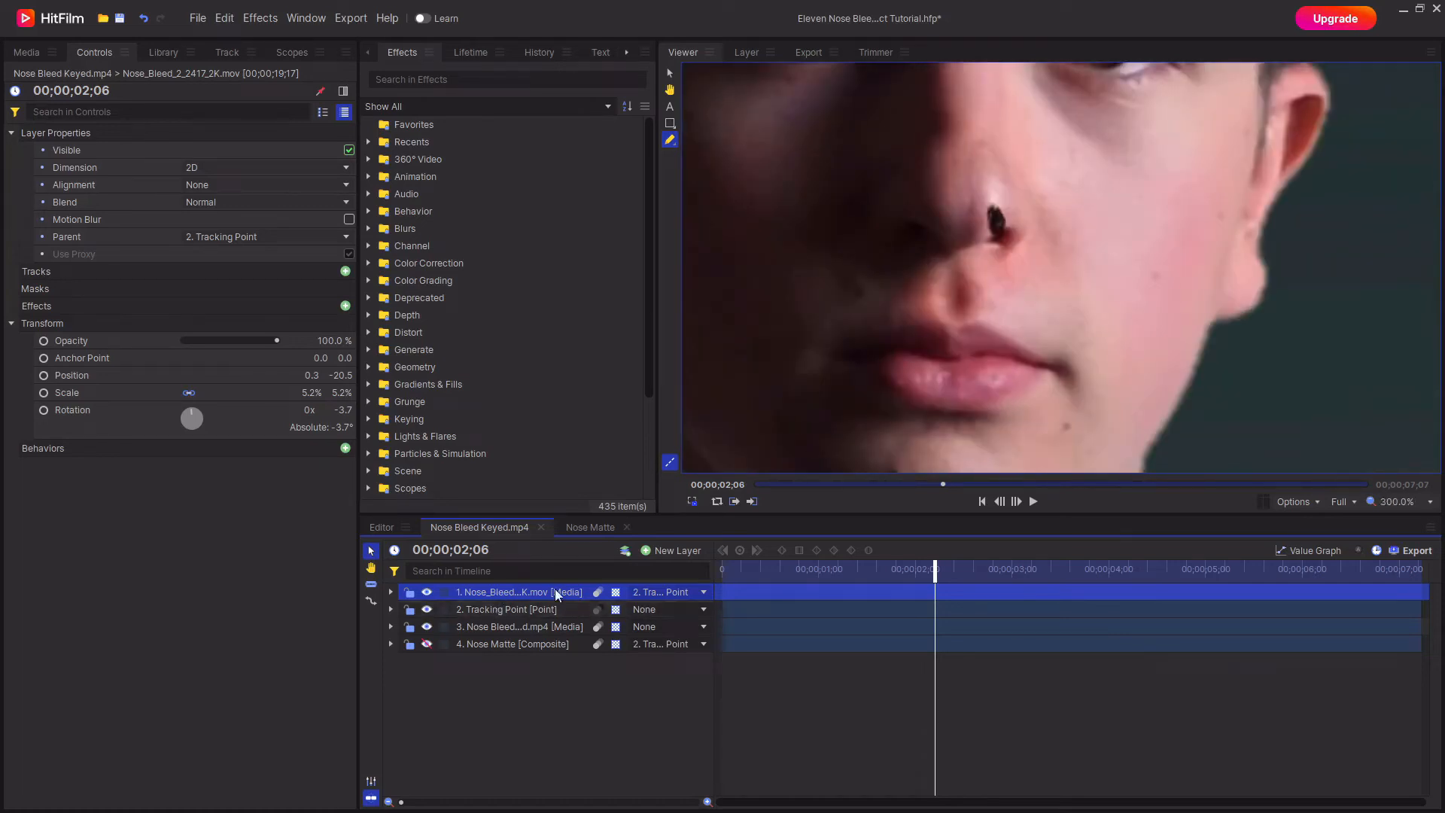
{"action": "left_click", "coordinate": [435, 80]}
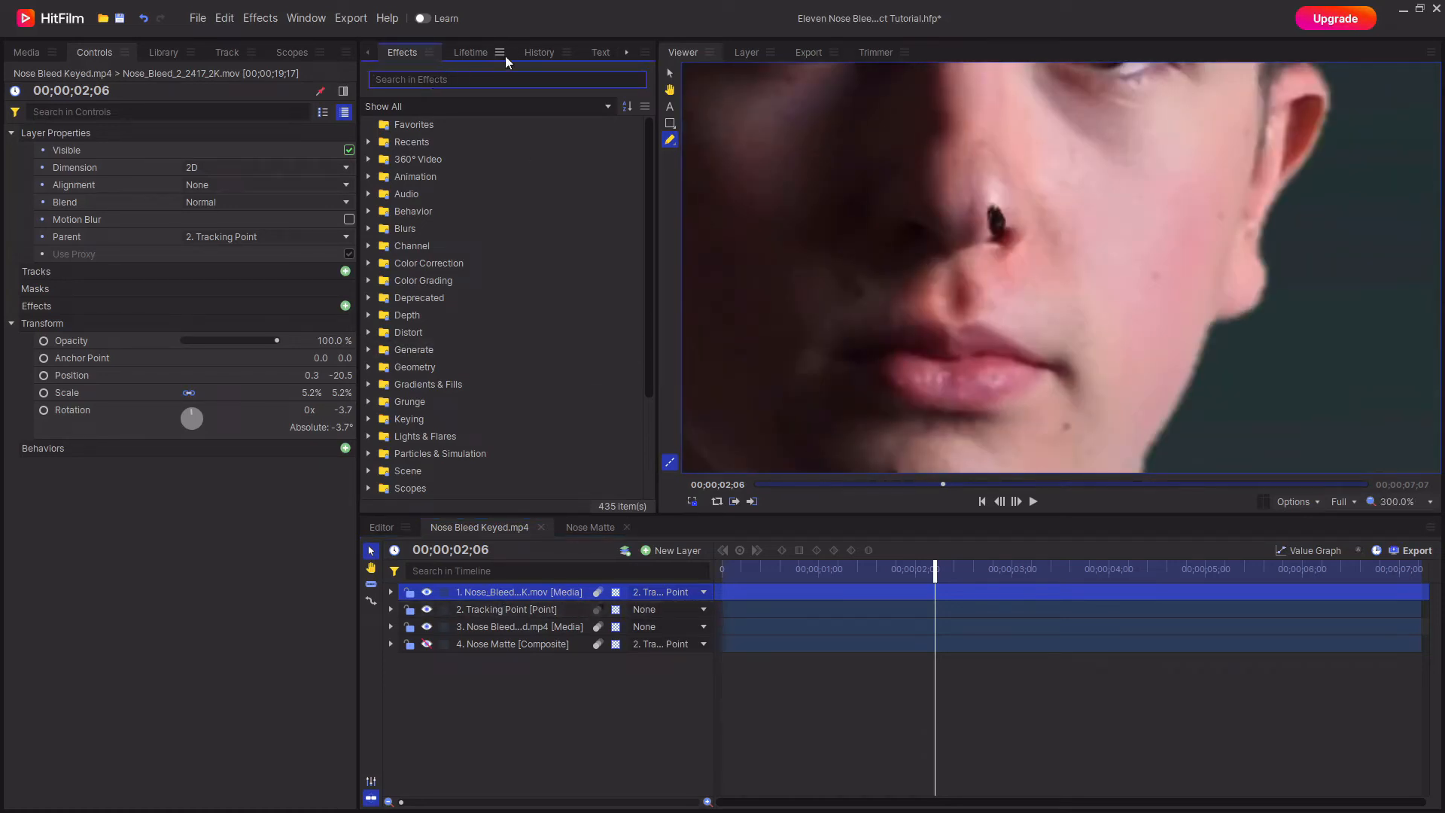
{"action": "type", "text": "set matte"}
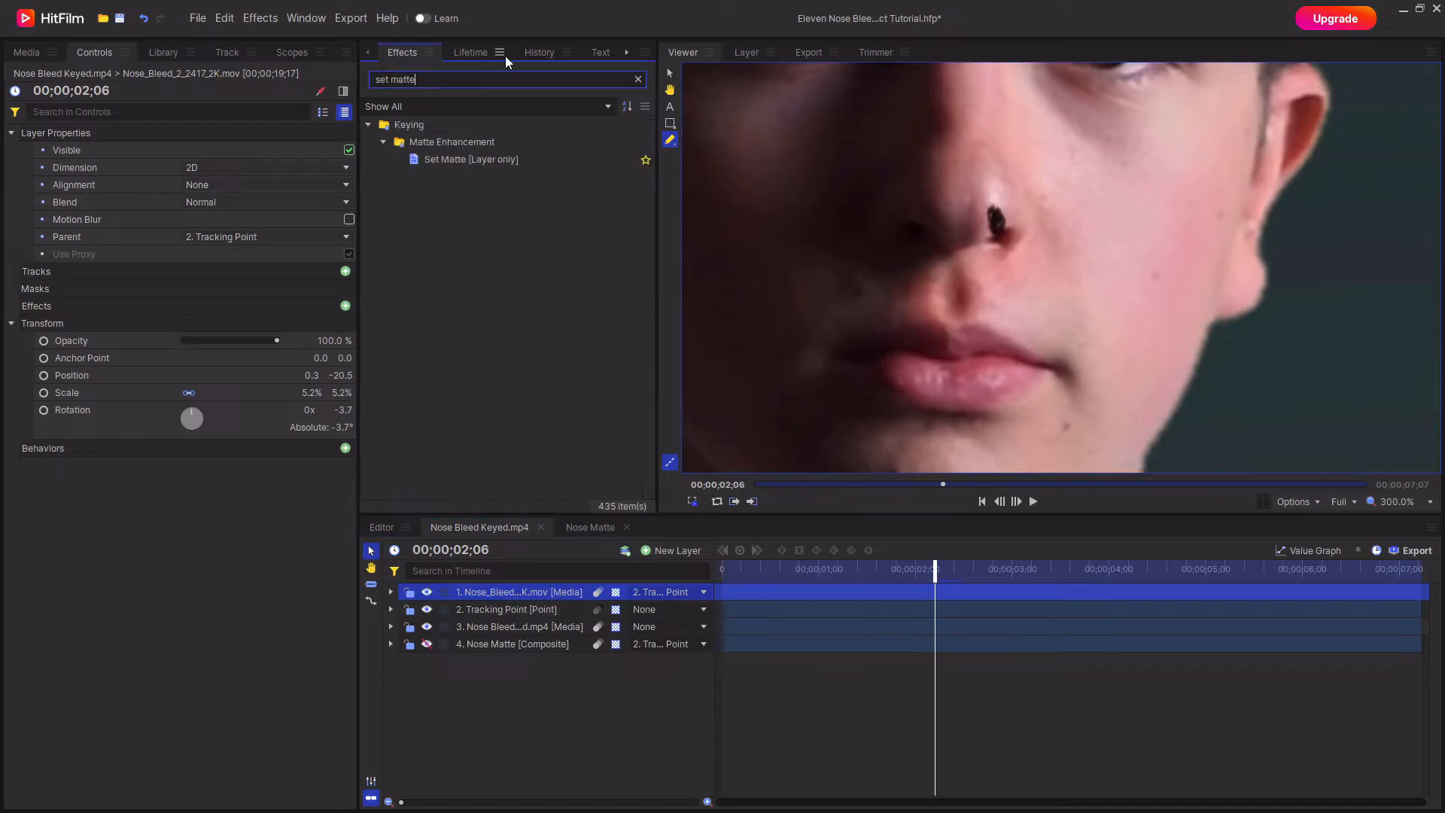
{"action": "left_click", "coordinate": [413, 160]}
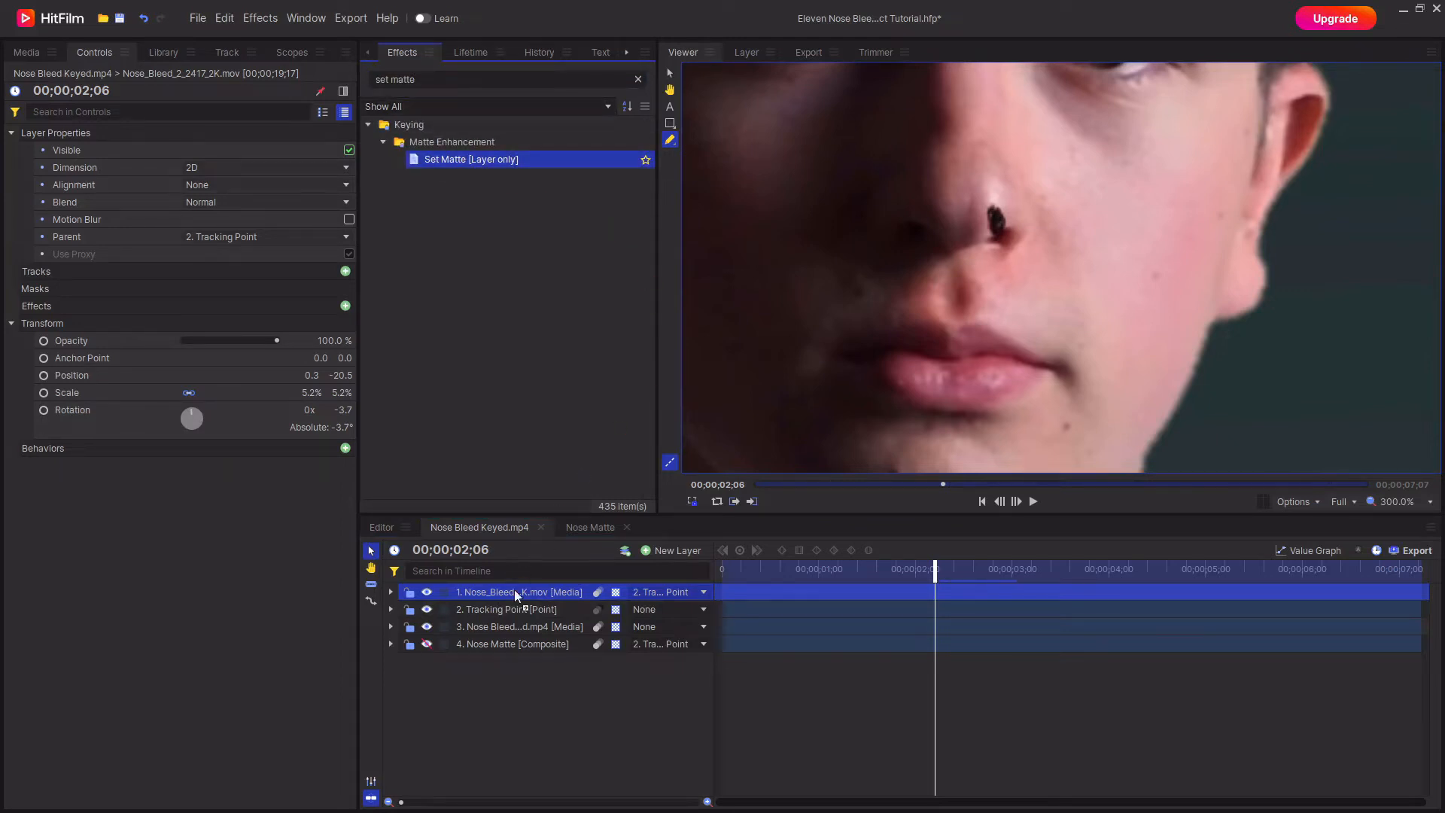
{"action": "left_click_drag", "start_coordinate": [516, 595], "coordinate": [519, 593]}
Set the Set Matte effect's source layer to Nose Matte and its blend to Subtract
{"action": "left_click", "coordinate": [202, 340]}
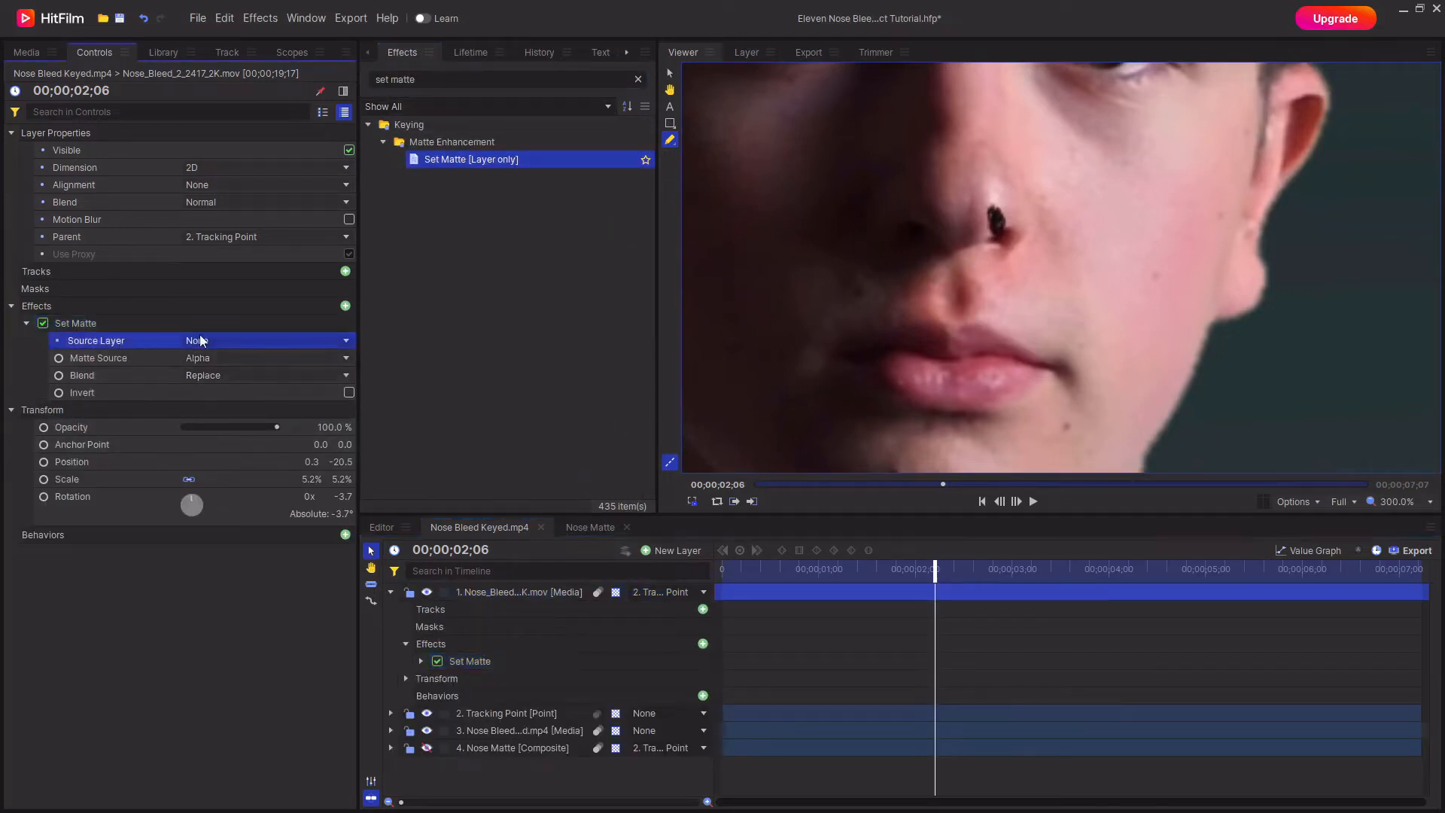
{"action": "left_click", "coordinate": [202, 340]}
{"action": "left_click", "coordinate": [263, 420]}
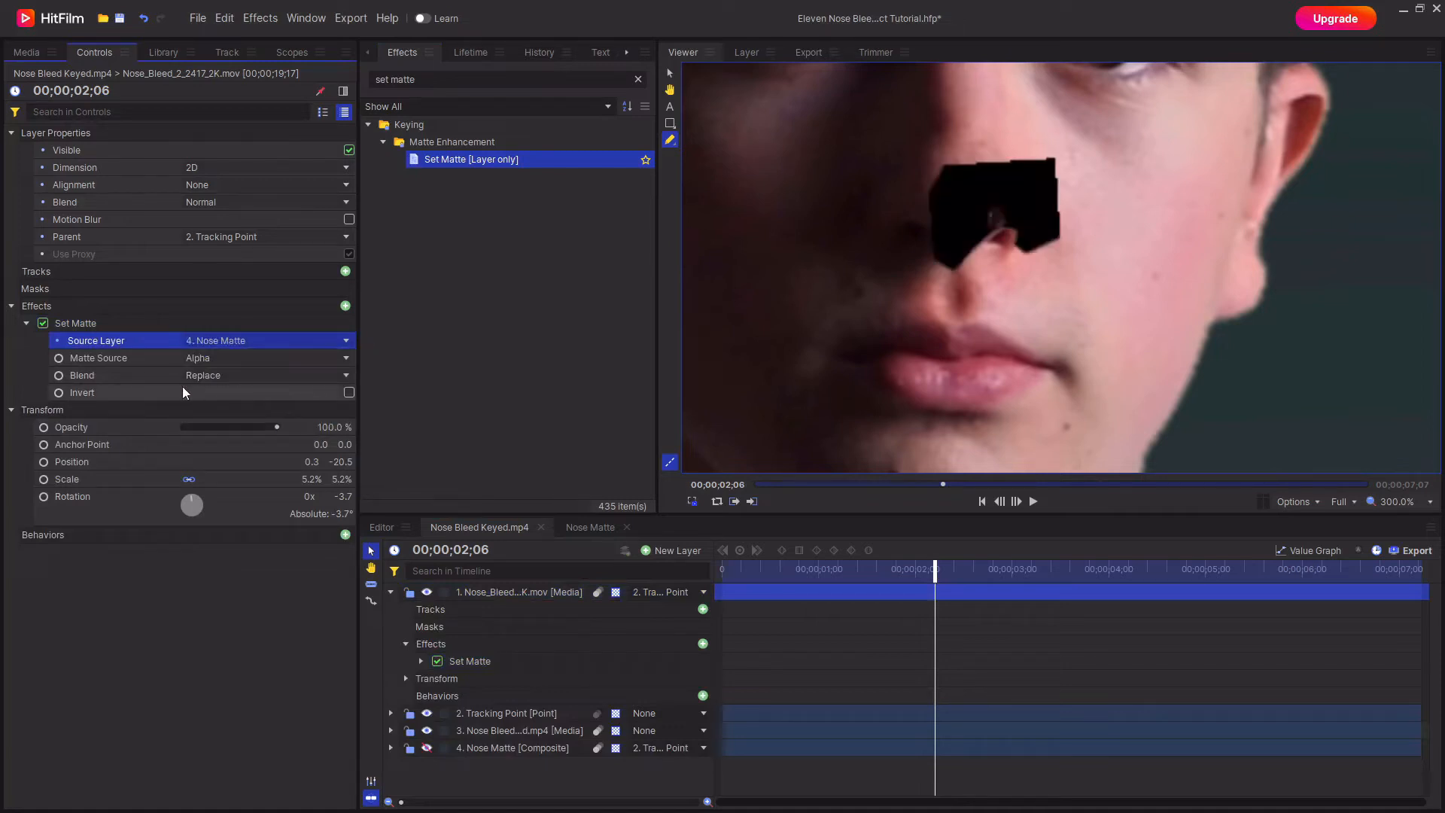
{"action": "left_click", "coordinate": [145, 374]}
{"action": "left_click", "coordinate": [219, 376]}
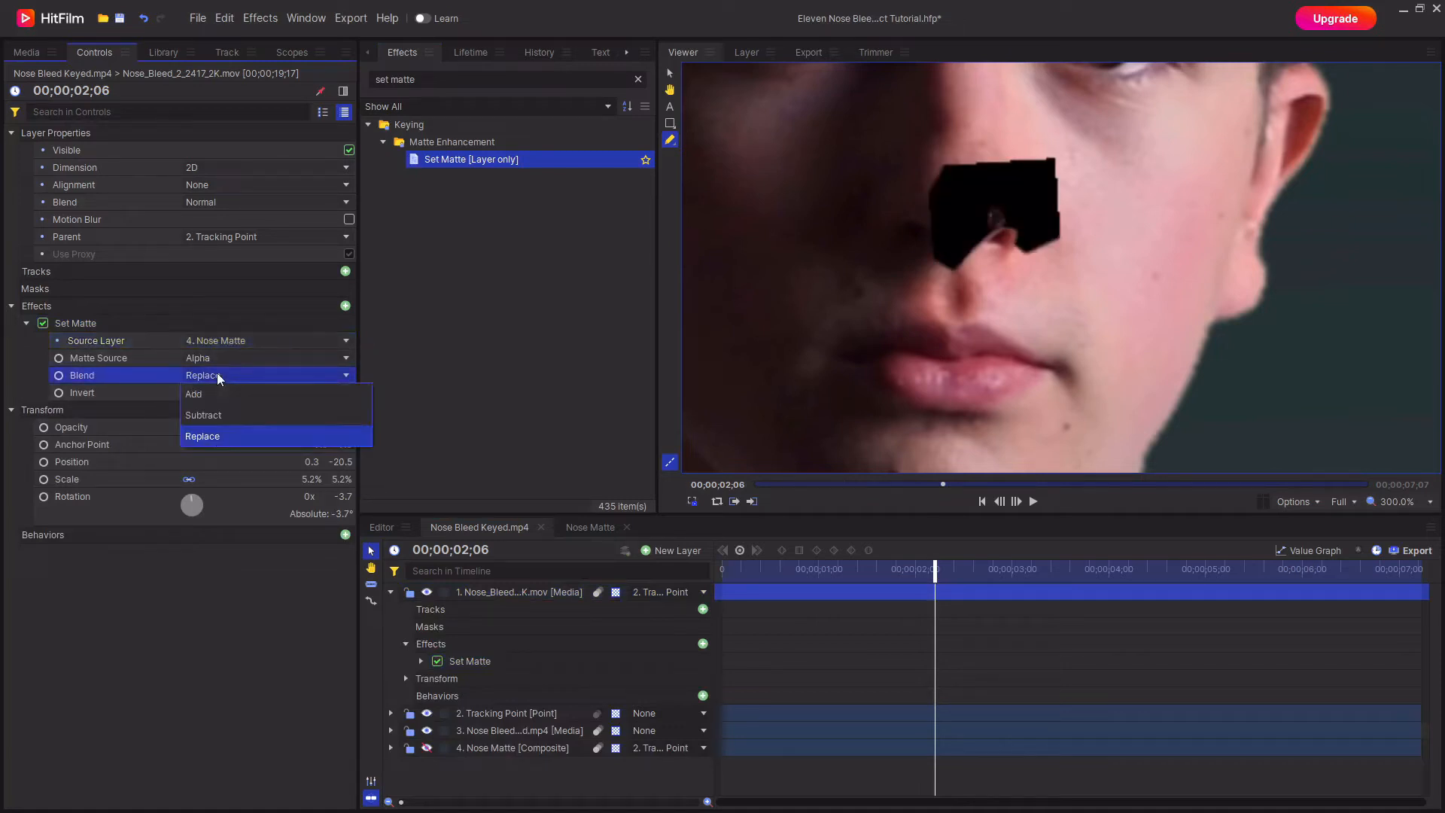
{"action": "left_click", "coordinate": [254, 413]}
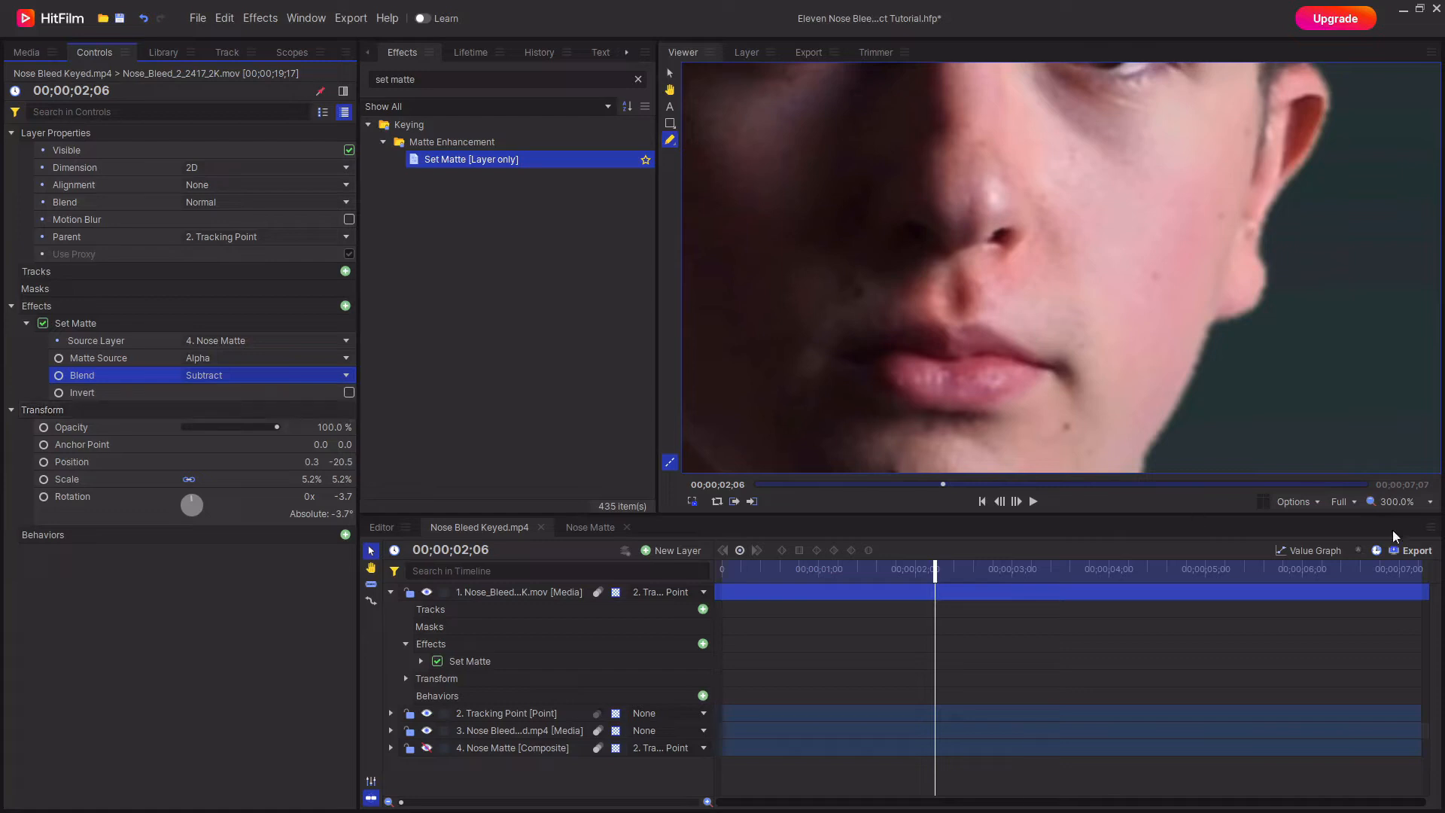
Examine at 00;00;05;19, at full frame and close up, how the matted blood emerges from the nostril
{"action": "left_click_drag", "start_coordinate": [998, 578], "coordinate": [1266, 581]}
{"action": "scroll", "coordinate": [1017, 286], "scroll_direction": "down", "scroll_amount": 4}
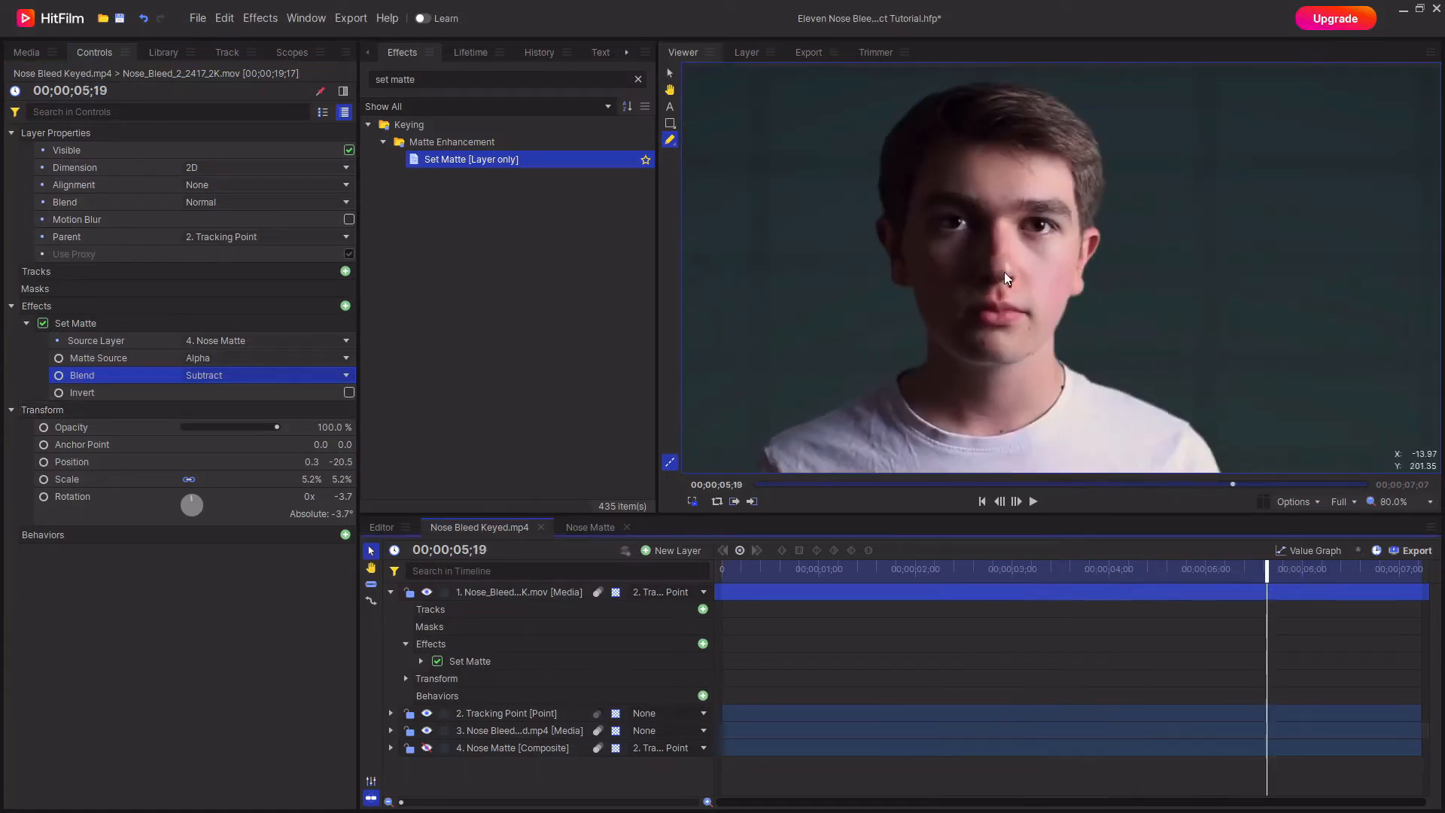
{"action": "scroll", "coordinate": [1004, 286], "scroll_direction": "up", "scroll_amount": 3}
{"action": "left_click", "coordinate": [1402, 501]}
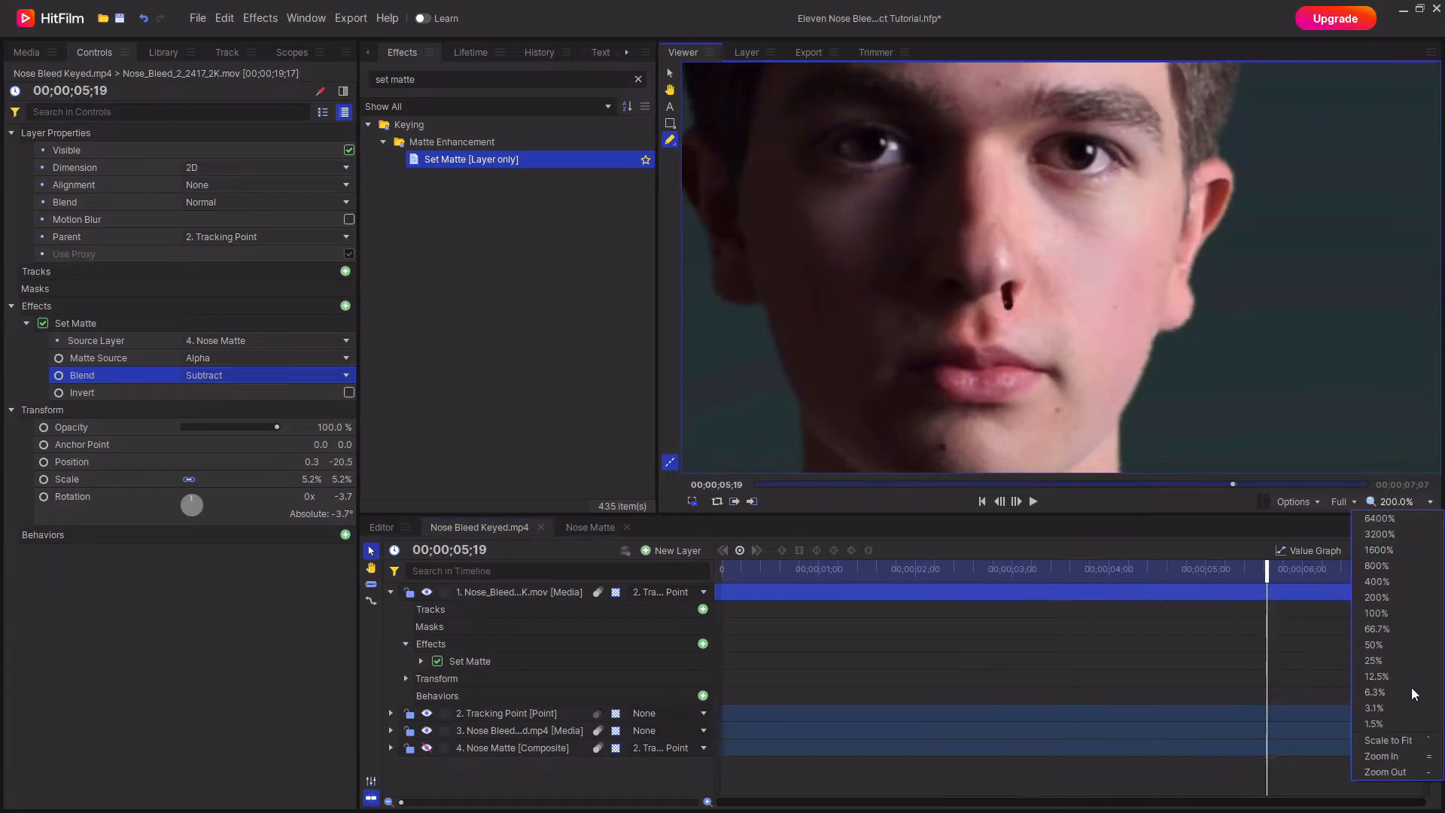
{"action": "left_click", "coordinate": [1396, 725]}
{"action": "left_click", "coordinate": [1085, 653]}
{"action": "scroll", "coordinate": [991, 303], "scroll_direction": "up", "scroll_amount": 2}
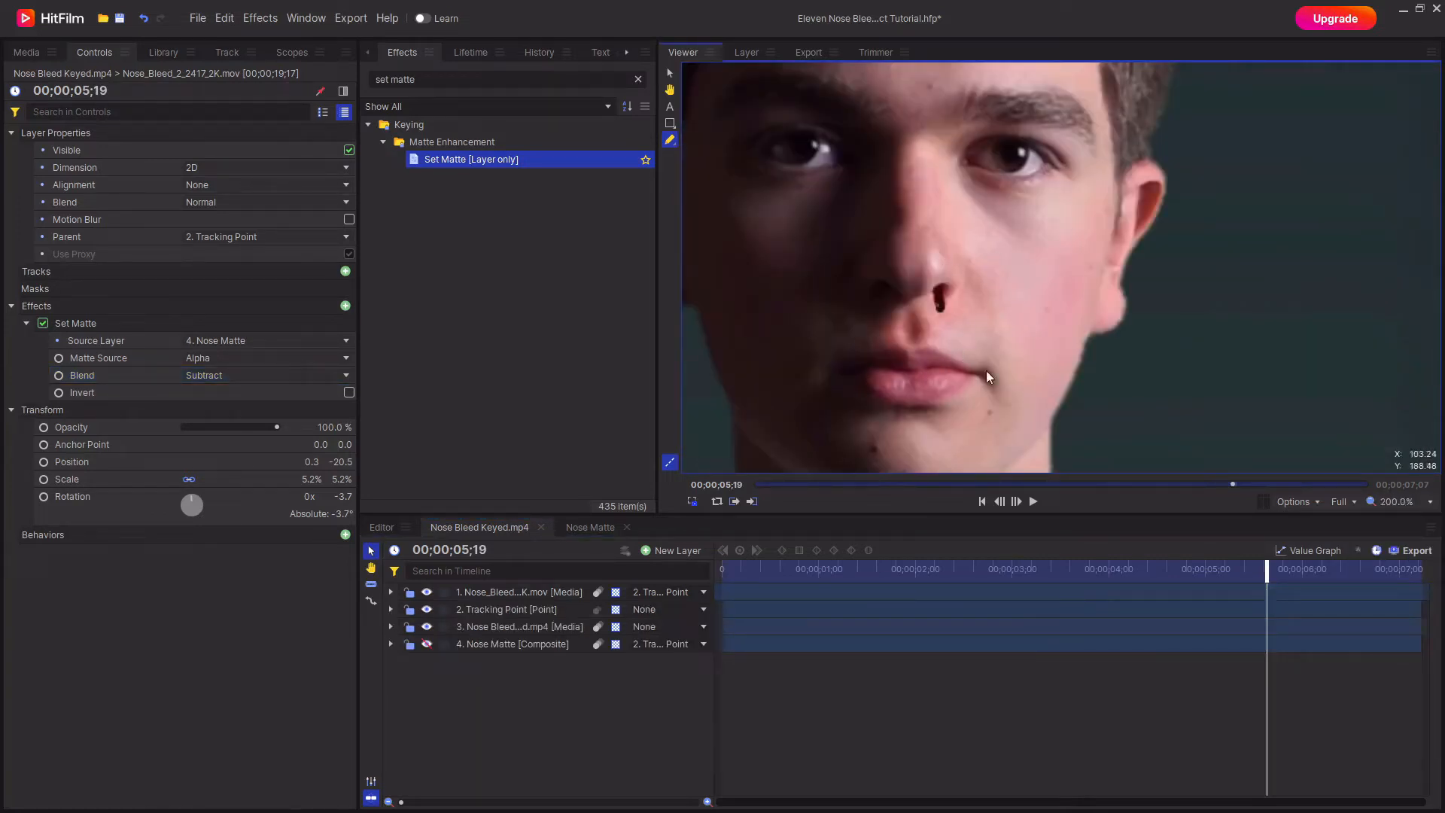
{"action": "scroll", "coordinate": [972, 366], "scroll_direction": "up", "scroll_amount": 2}
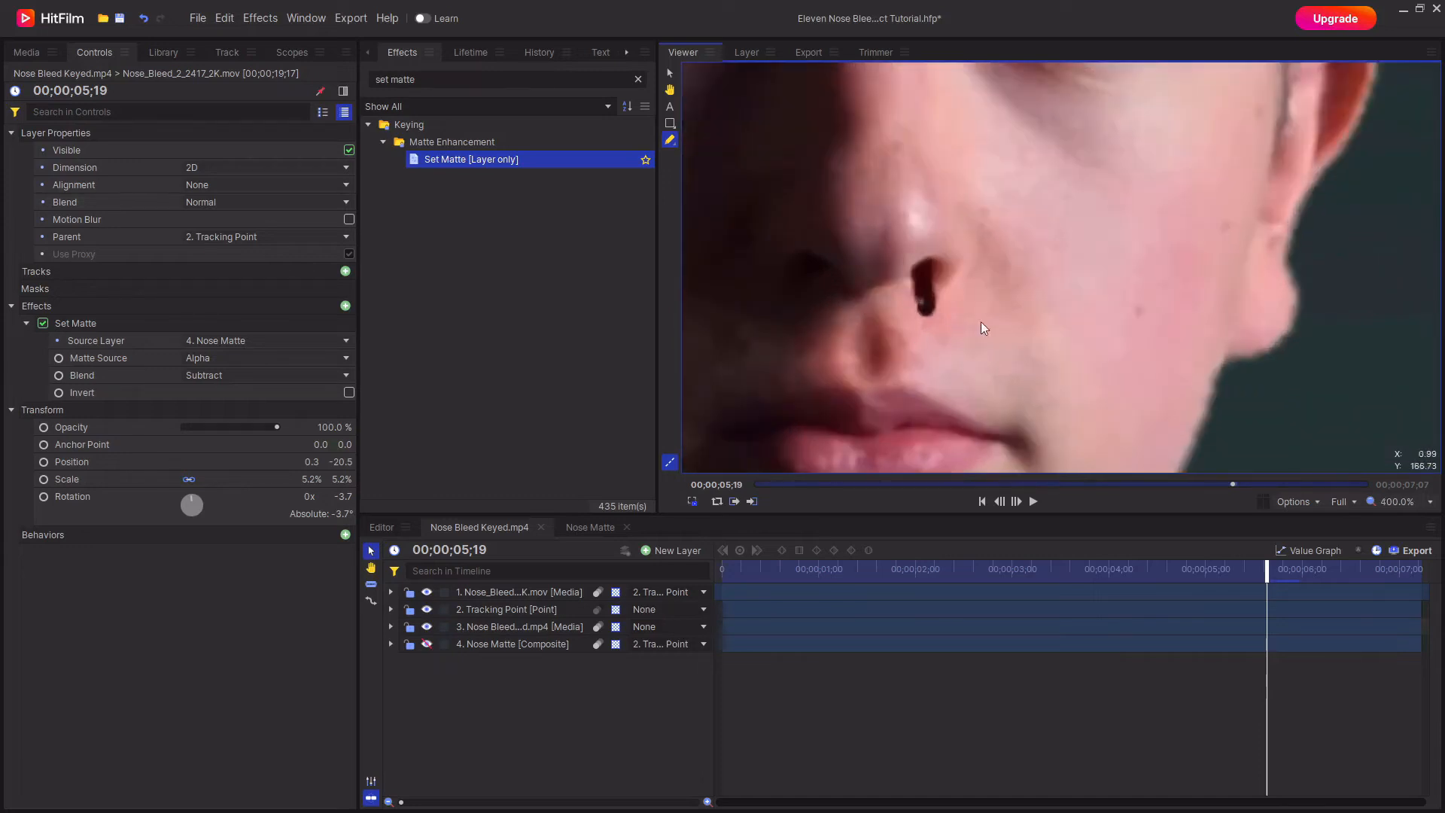
{"action": "scroll", "coordinate": [942, 290], "scroll_direction": "down", "scroll_amount": 1}
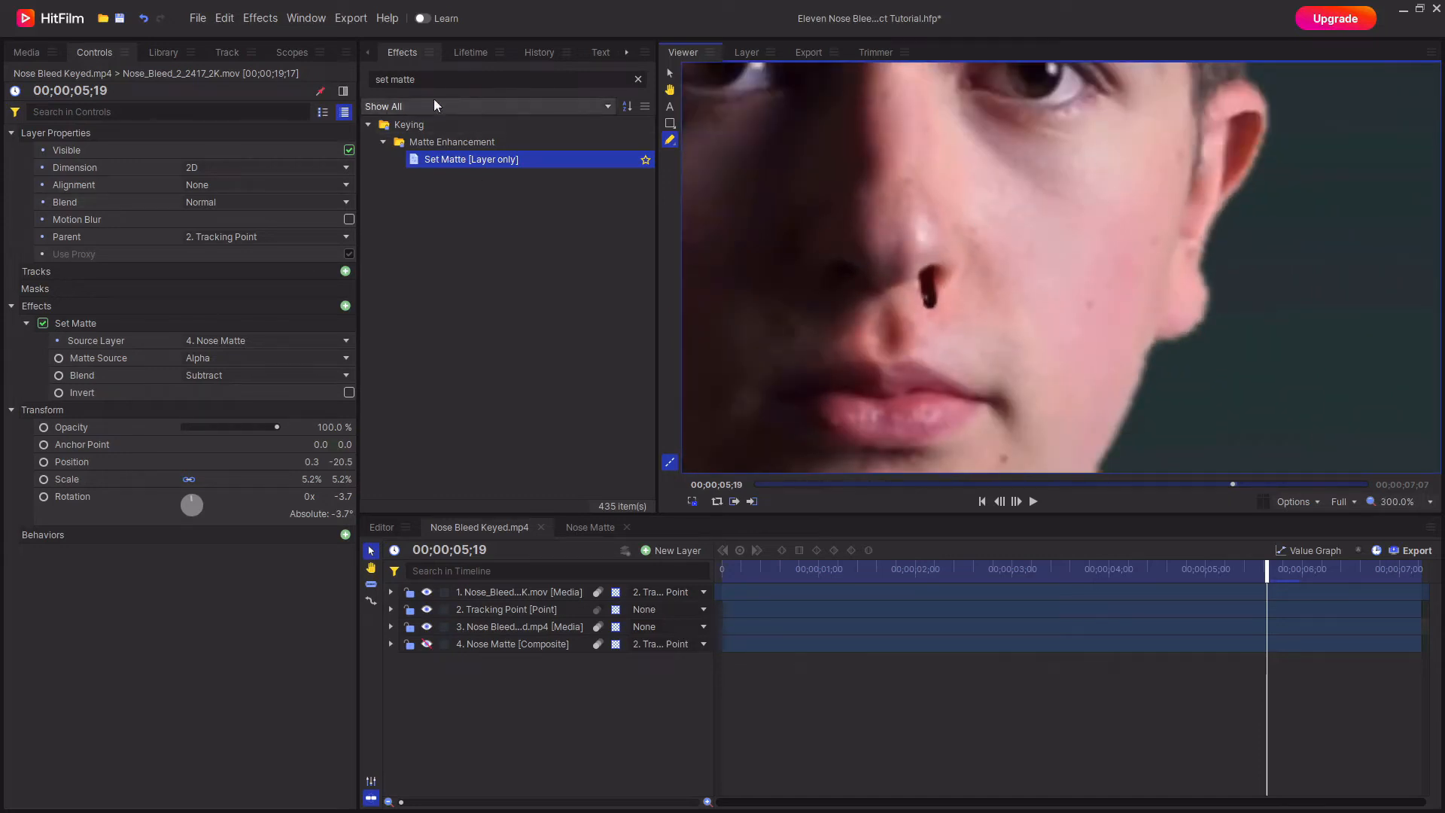
Find the Blur effect and apply it to the nose bleed layer
{"action": "triple_click", "coordinate": [449, 80]}
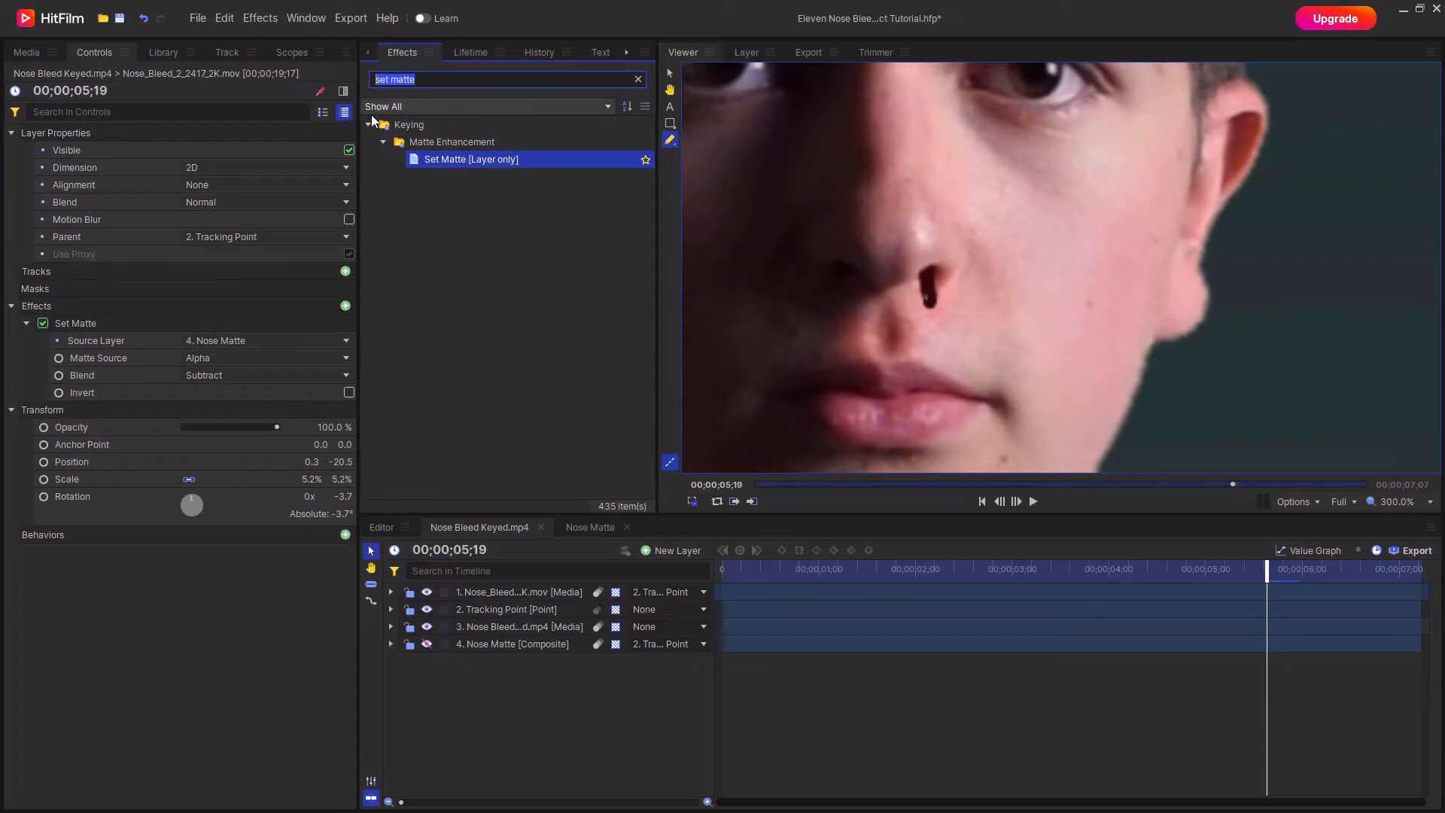
{"action": "type", "text": "blur"}
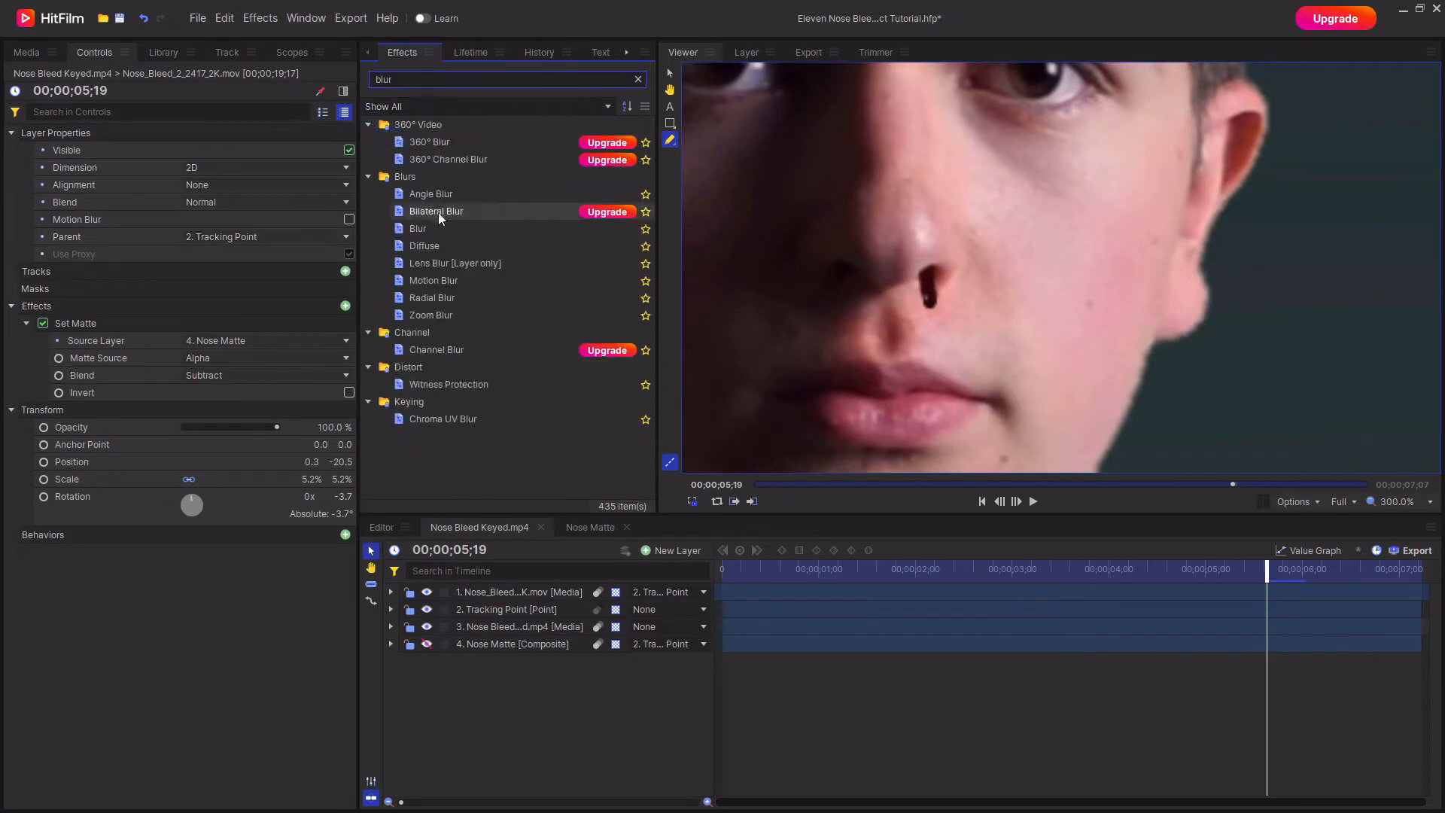
{"action": "left_click", "coordinate": [426, 228]}
{"action": "left_click_drag", "start_coordinate": [536, 440], "coordinate": [517, 590]}
Set the Blur effect's radius to 6 px on the nose bleed layer and collapse the Set Matte settings
{"action": "left_click", "coordinate": [334, 444]}
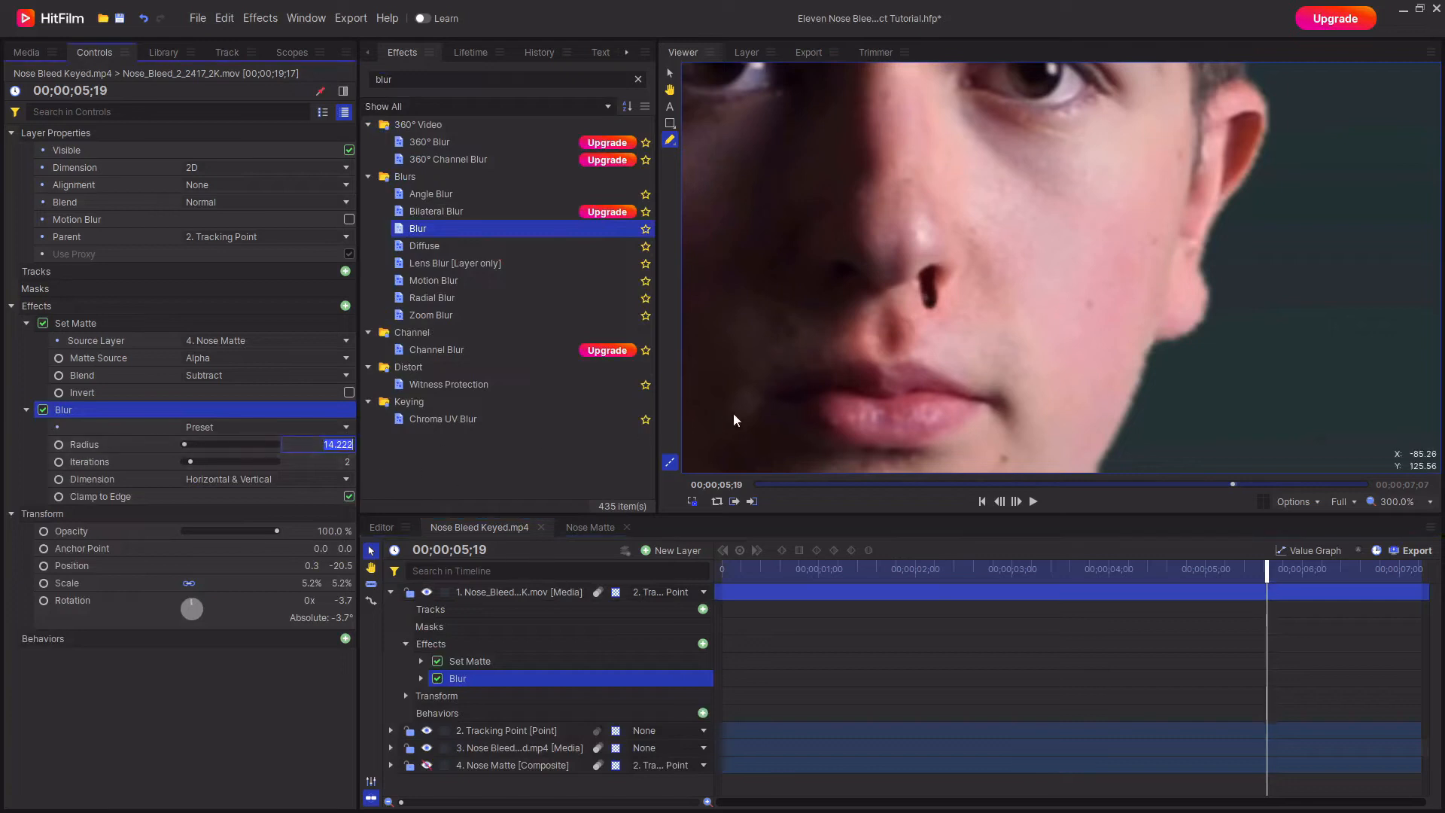
{"action": "type", "text": "10"}
{"action": "key", "text": "Return"}
{"action": "left_click", "coordinate": [322, 426]}
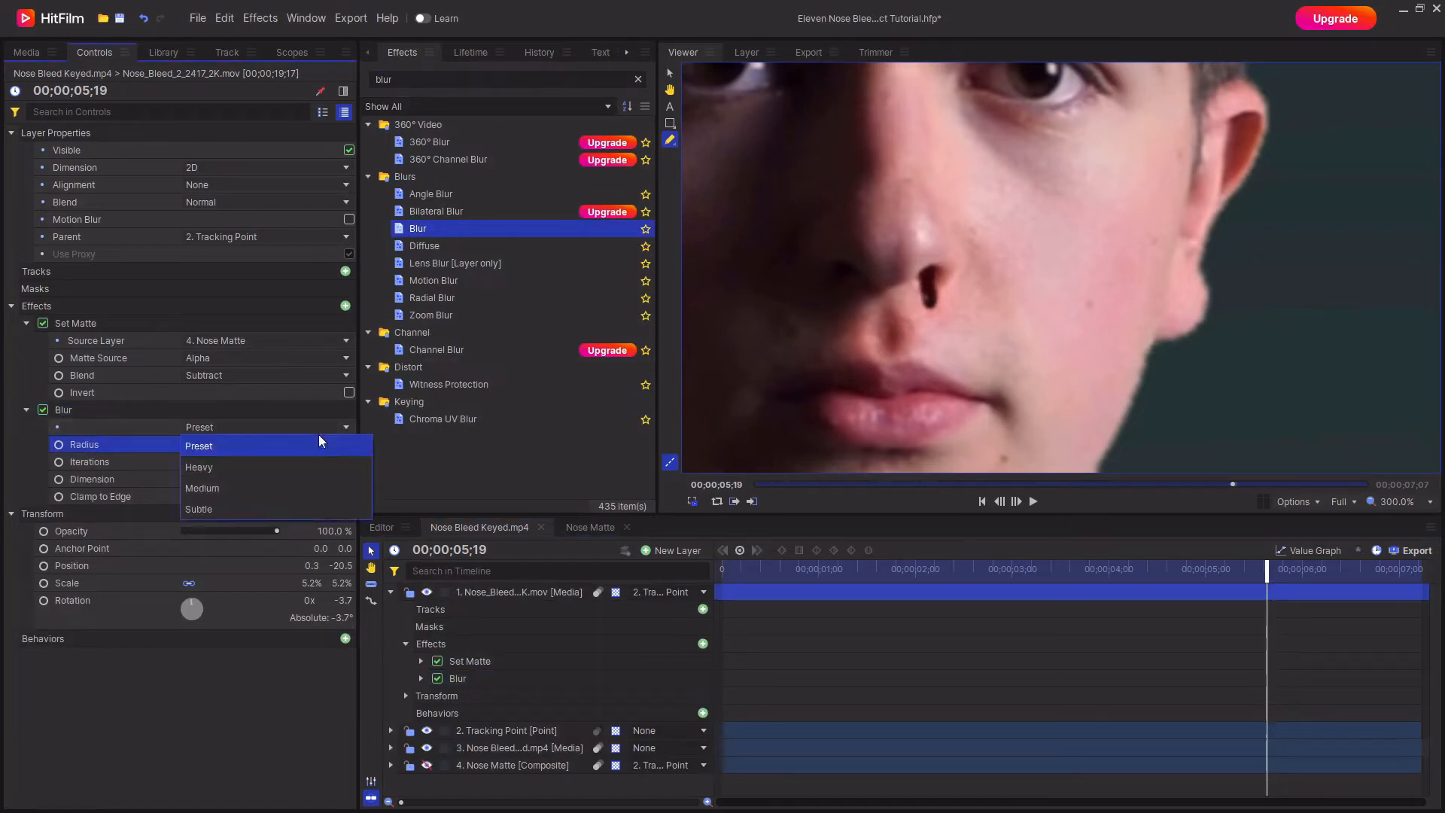
{"action": "left_click", "coordinate": [197, 447]}
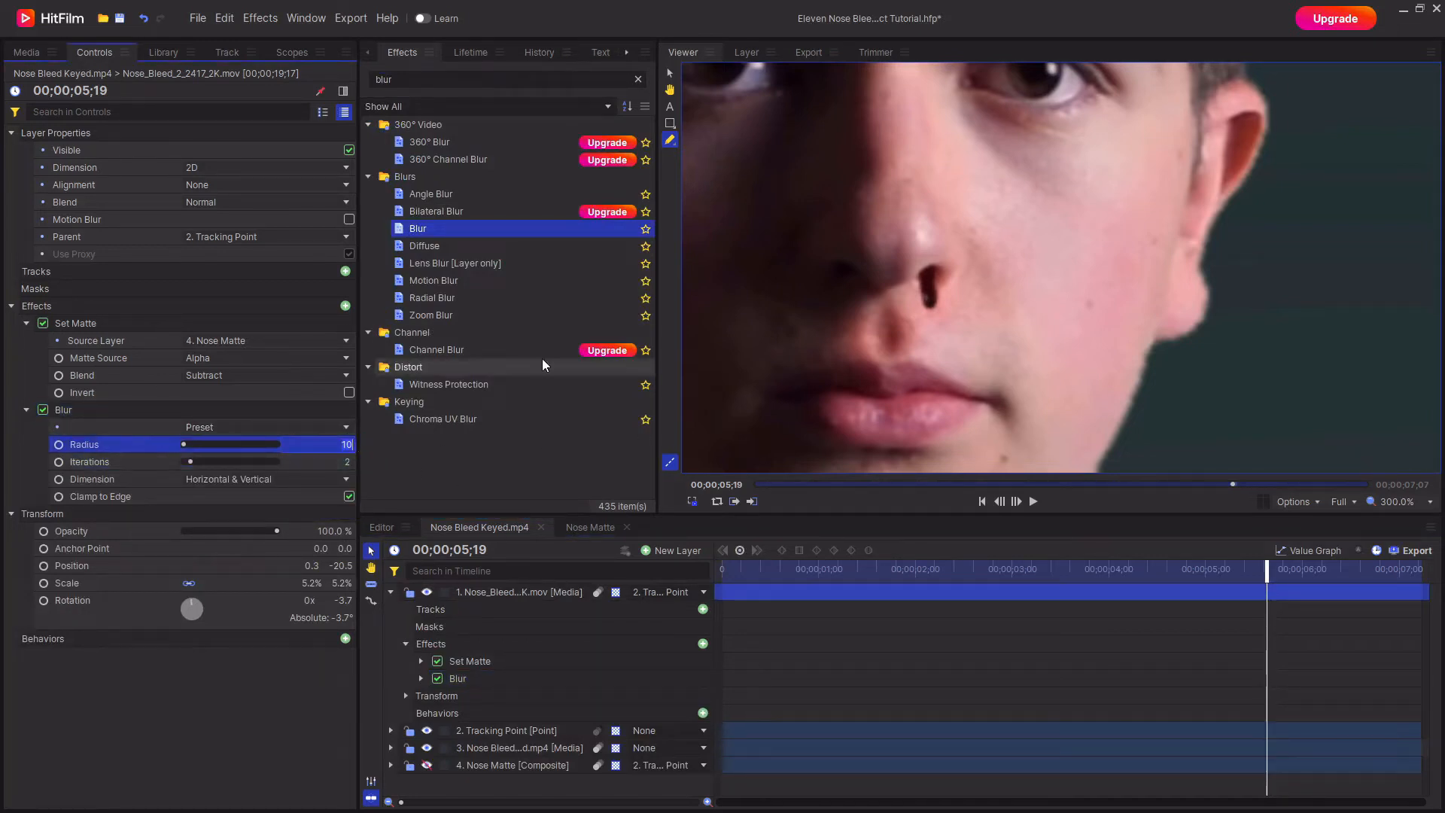
{"action": "key", "text": "Return"}
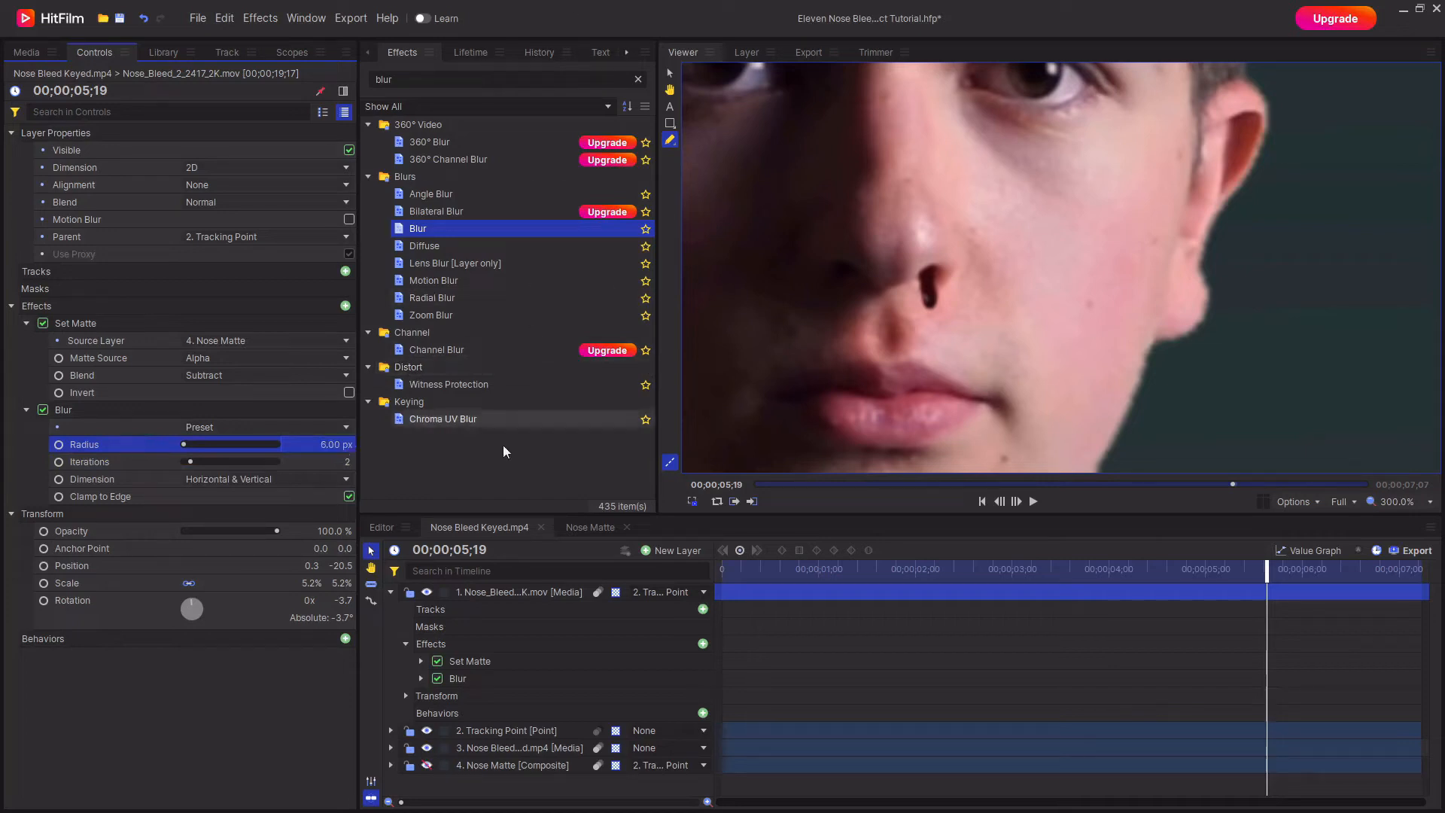
{"action": "left_click", "coordinate": [208, 717]}
{"action": "left_click", "coordinate": [26, 322]}
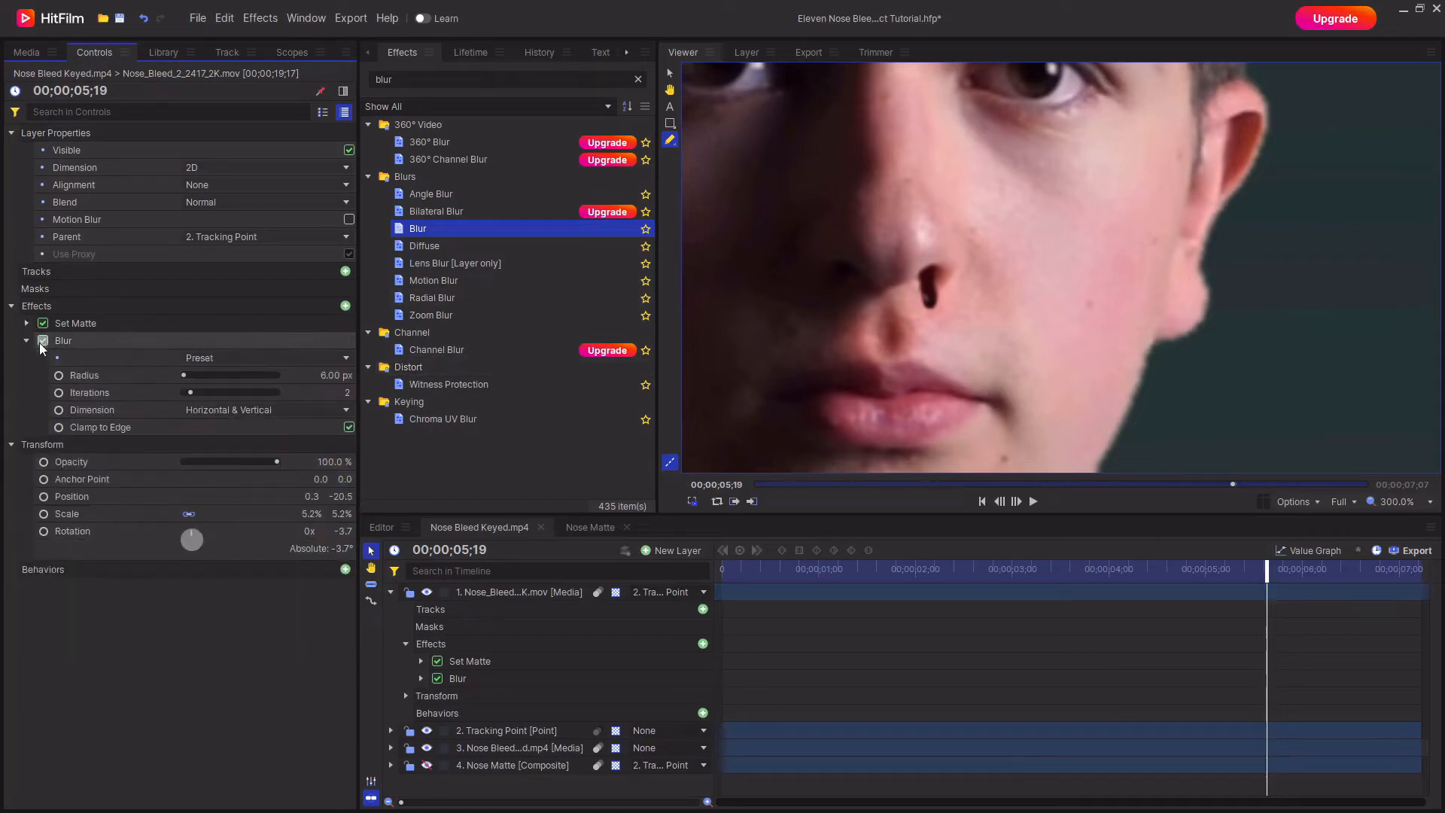
Collapse the Blur settings and move Blur above Set Matte in the nose bleed layer's effect order
{"action": "left_click", "coordinate": [26, 340]}
{"action": "left_click", "coordinate": [83, 341]}
{"action": "left_click_drag", "start_coordinate": [111, 341], "coordinate": [88, 322]}
{"action": "left_click", "coordinate": [187, 555]}
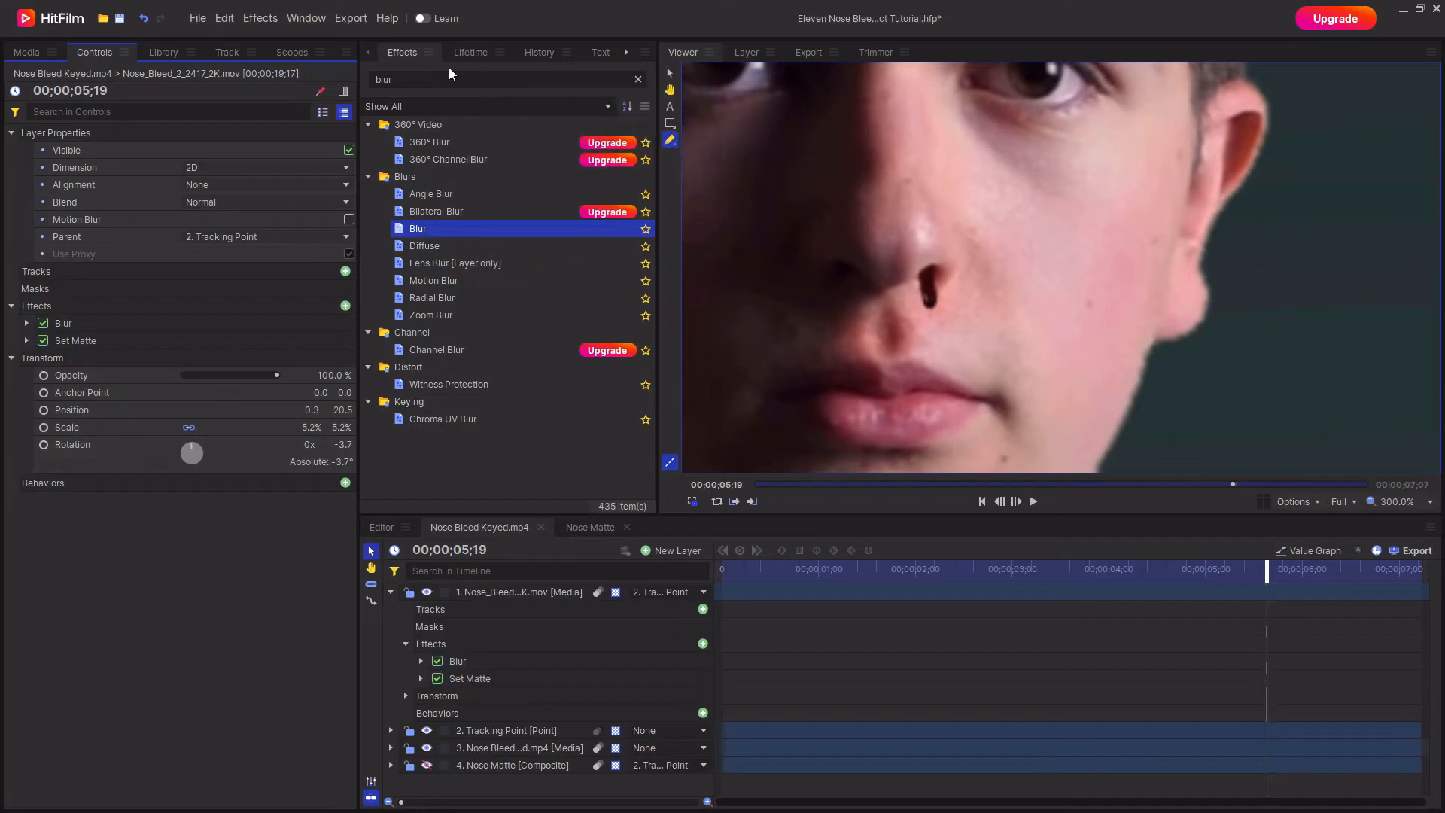
Find the Drop Shadow effect and add it to the nose bleed layer between Blur and Set Matte
{"action": "left_click_drag", "start_coordinate": [413, 79], "coordinate": [358, 76]}
{"action": "type", "text": "dr"}
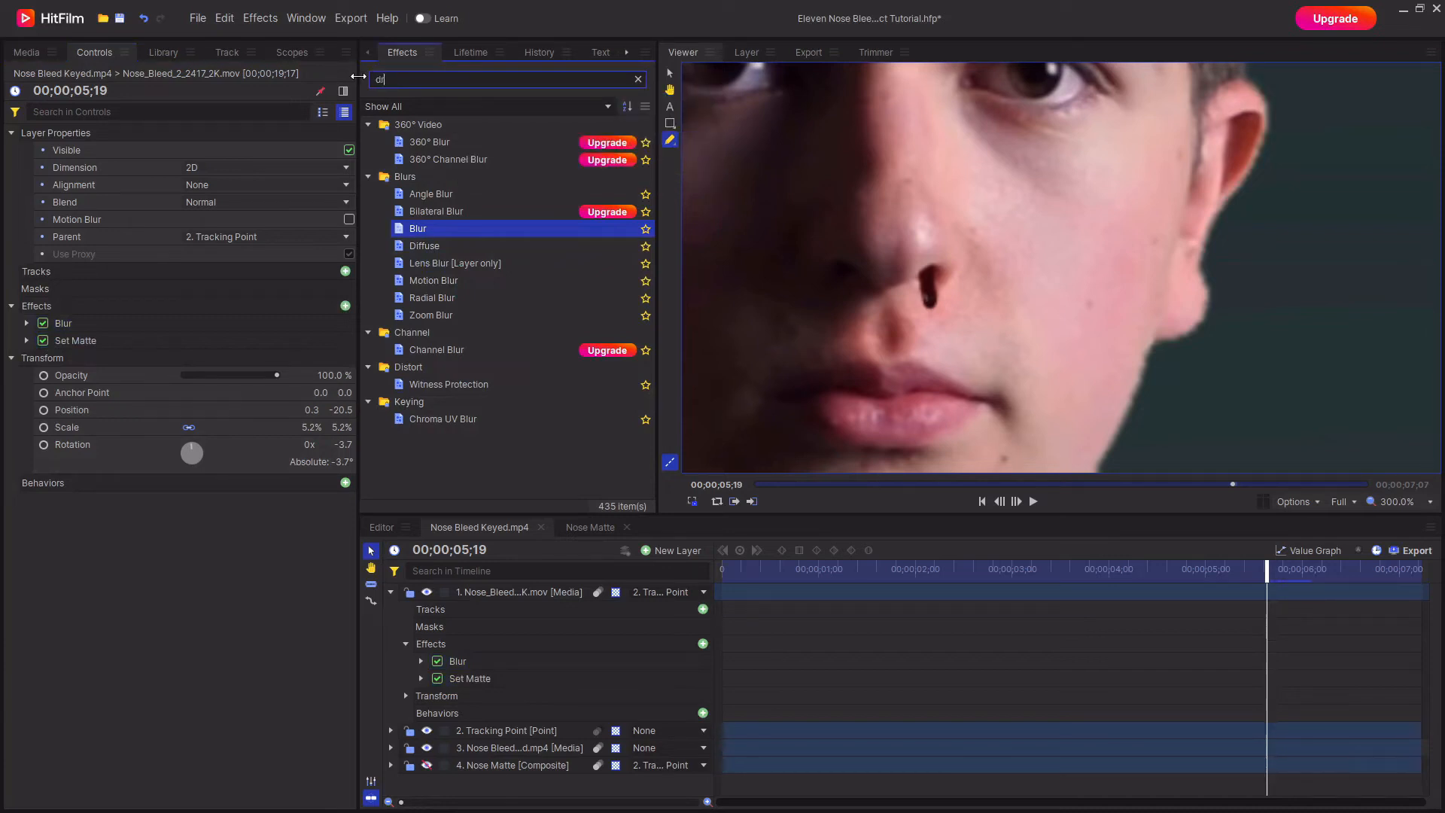
{"action": "type", "text": "op shadpw"}
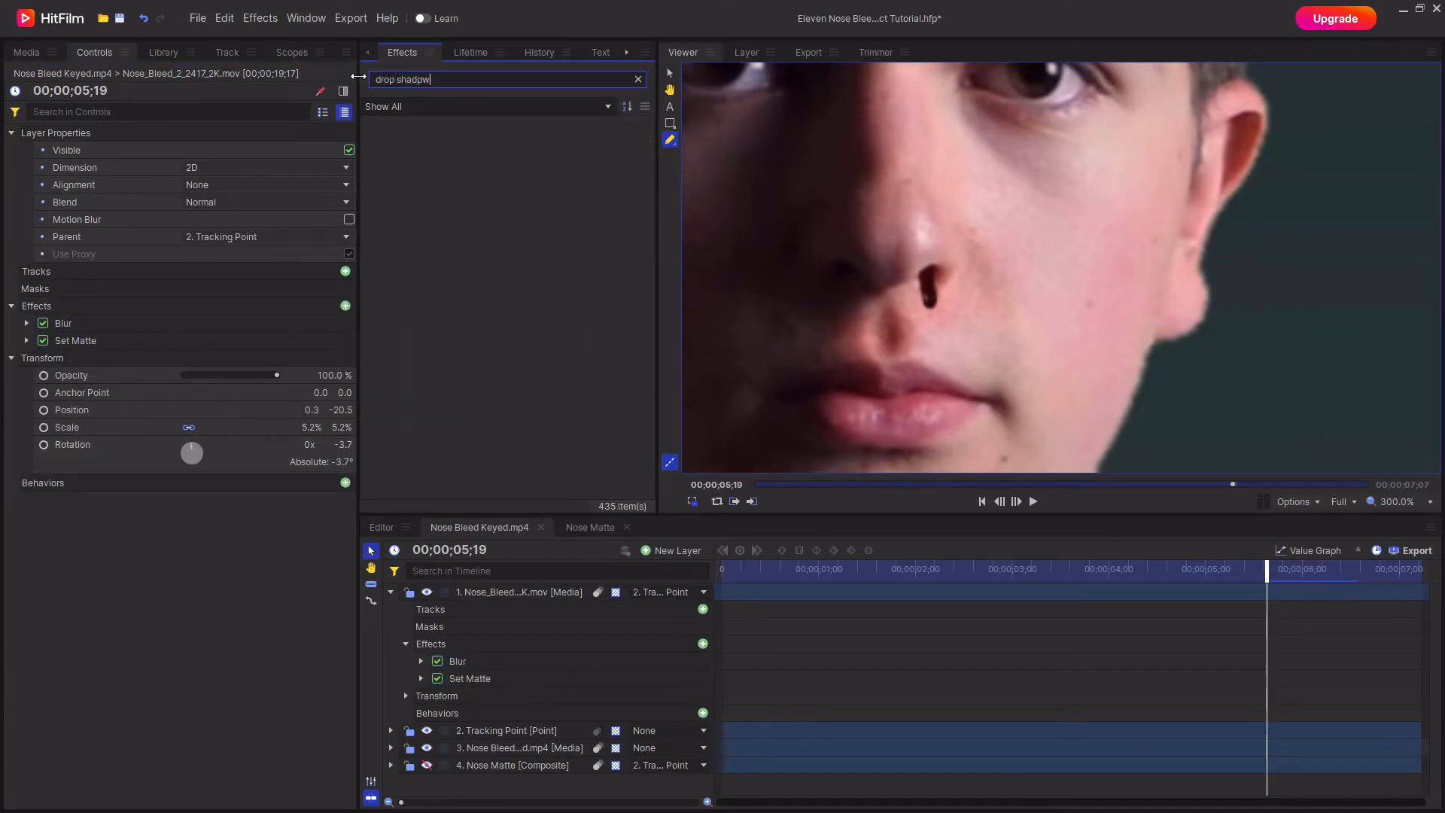
{"action": "left_click", "coordinate": [481, 143]}
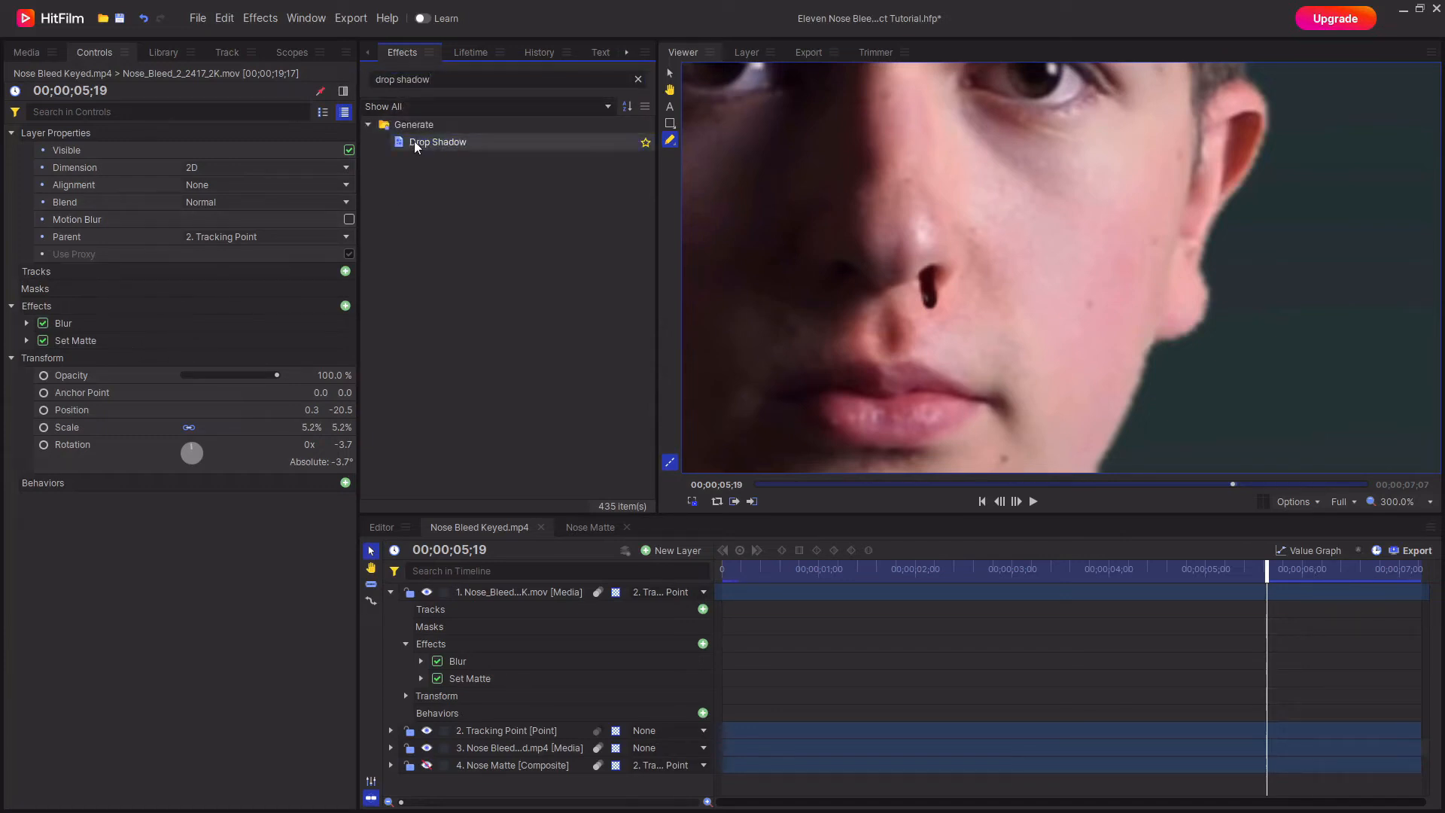
{"action": "left_click_drag", "start_coordinate": [444, 151], "coordinate": [84, 335]}
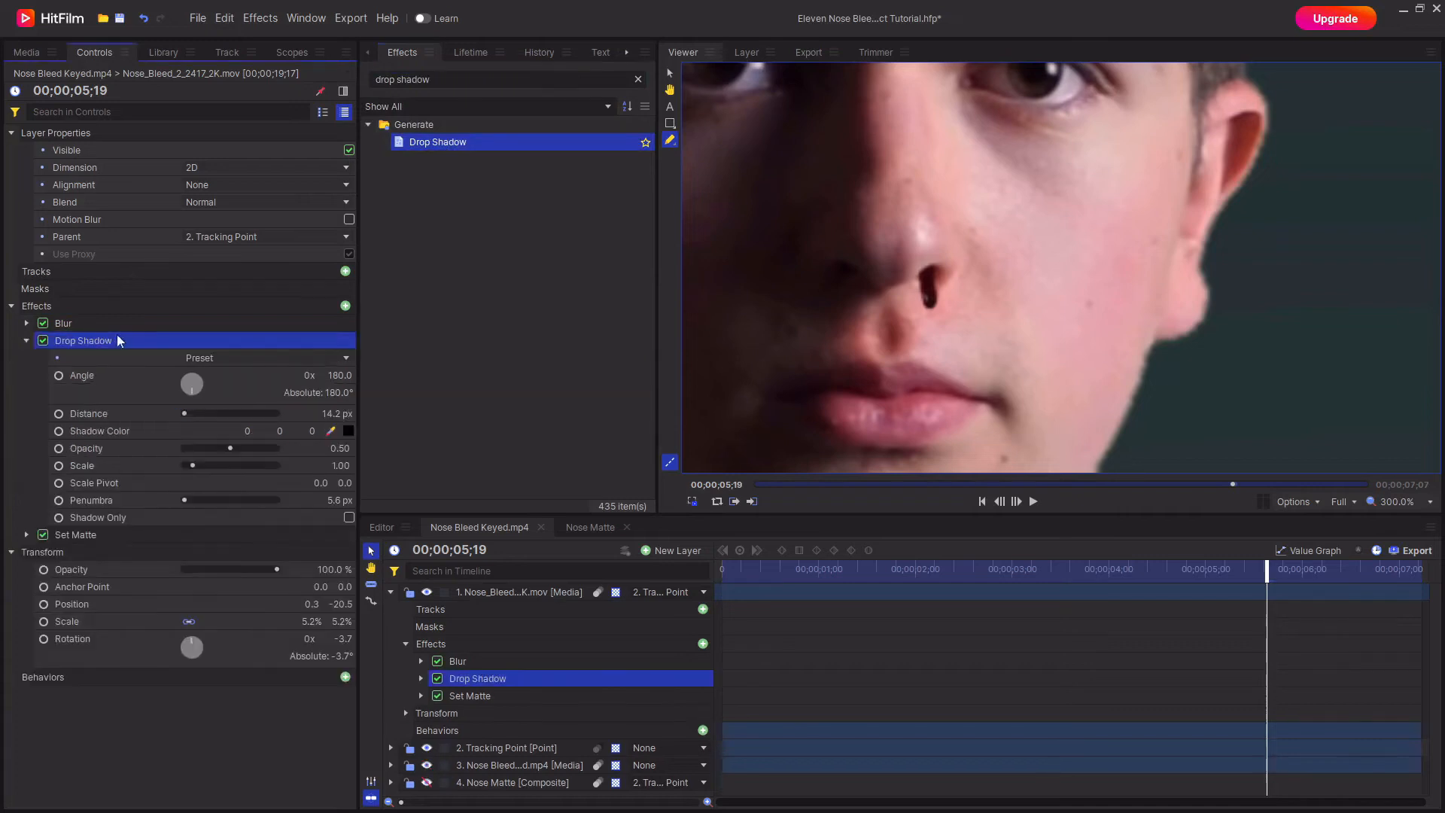
Set the Drop Shadow's angle to 238° and opacity to 0.73, and collapse its settings
{"action": "scroll", "coordinate": [909, 309], "scroll_direction": "up", "scroll_amount": 4}
{"action": "scroll", "coordinate": [864, 305], "scroll_direction": "down", "scroll_amount": 2}
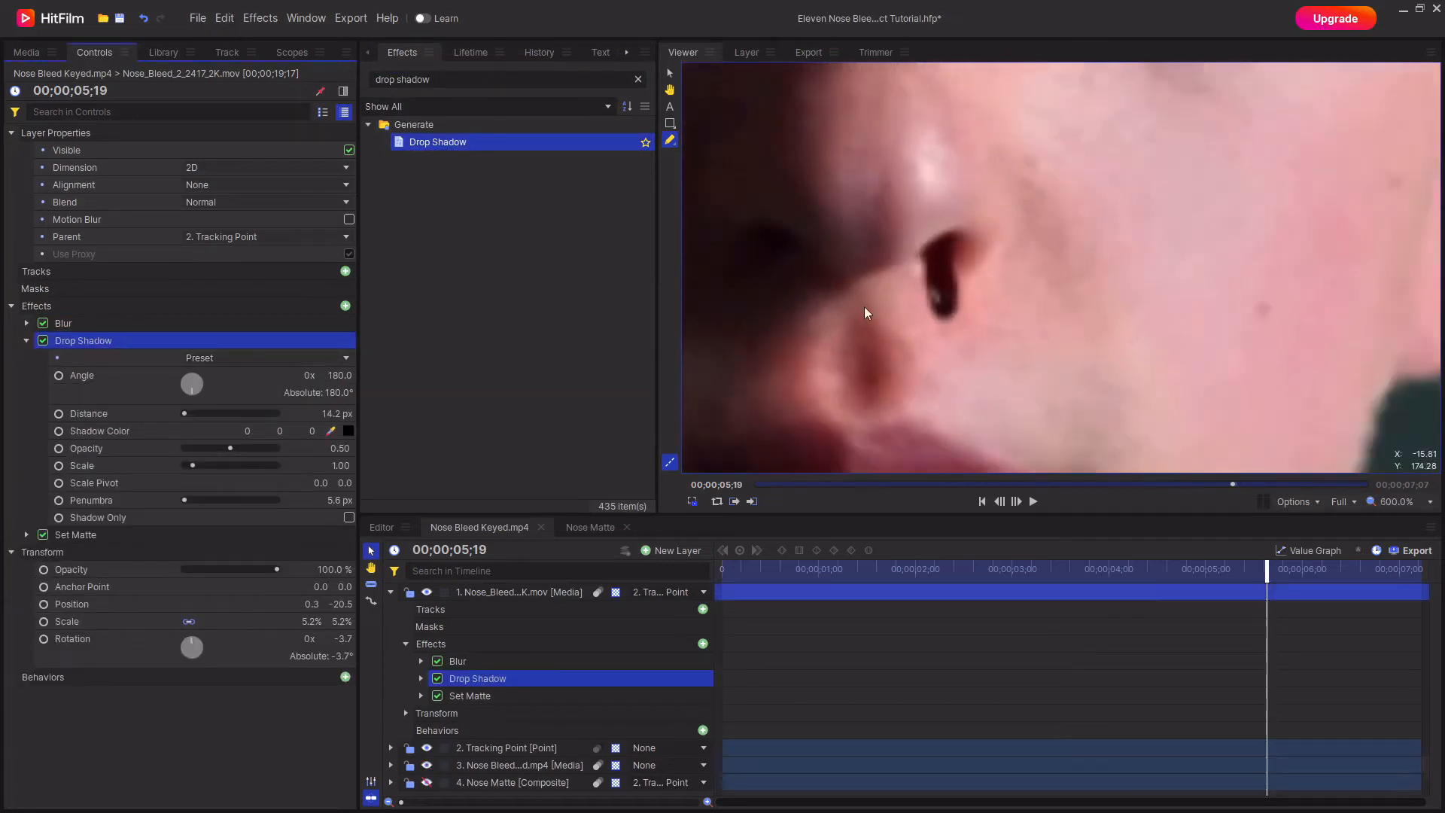
{"action": "left_click_drag", "start_coordinate": [339, 376], "coordinate": [382, 376]}
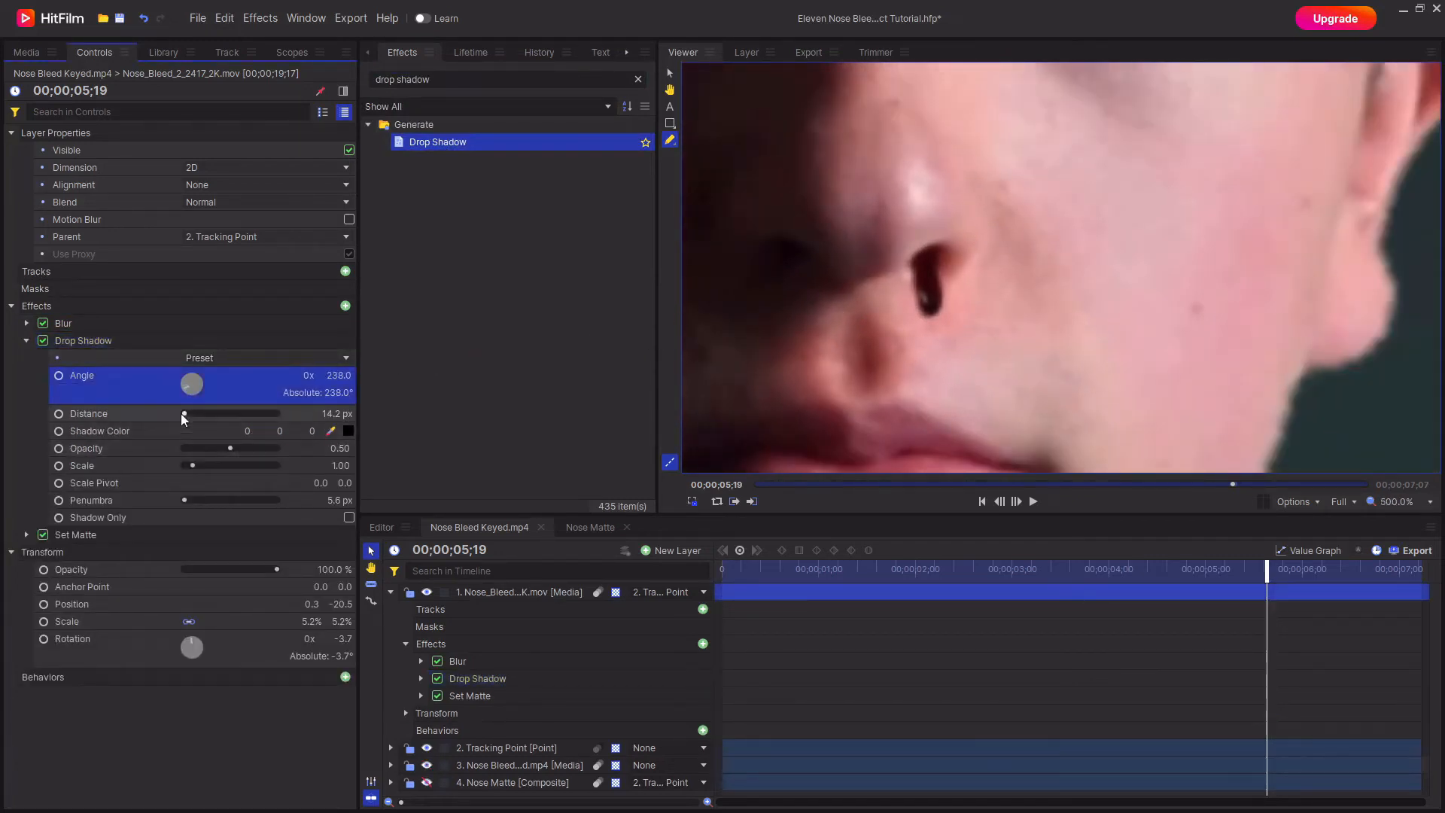
{"action": "mouse_move", "coordinate": [230, 448]}
{"action": "left_mouse_down"}
{"action": "mouse_move", "coordinate": [289, 450]}
{"action": "mouse_move", "coordinate": [242, 450]}
{"action": "left_mouse_up"}
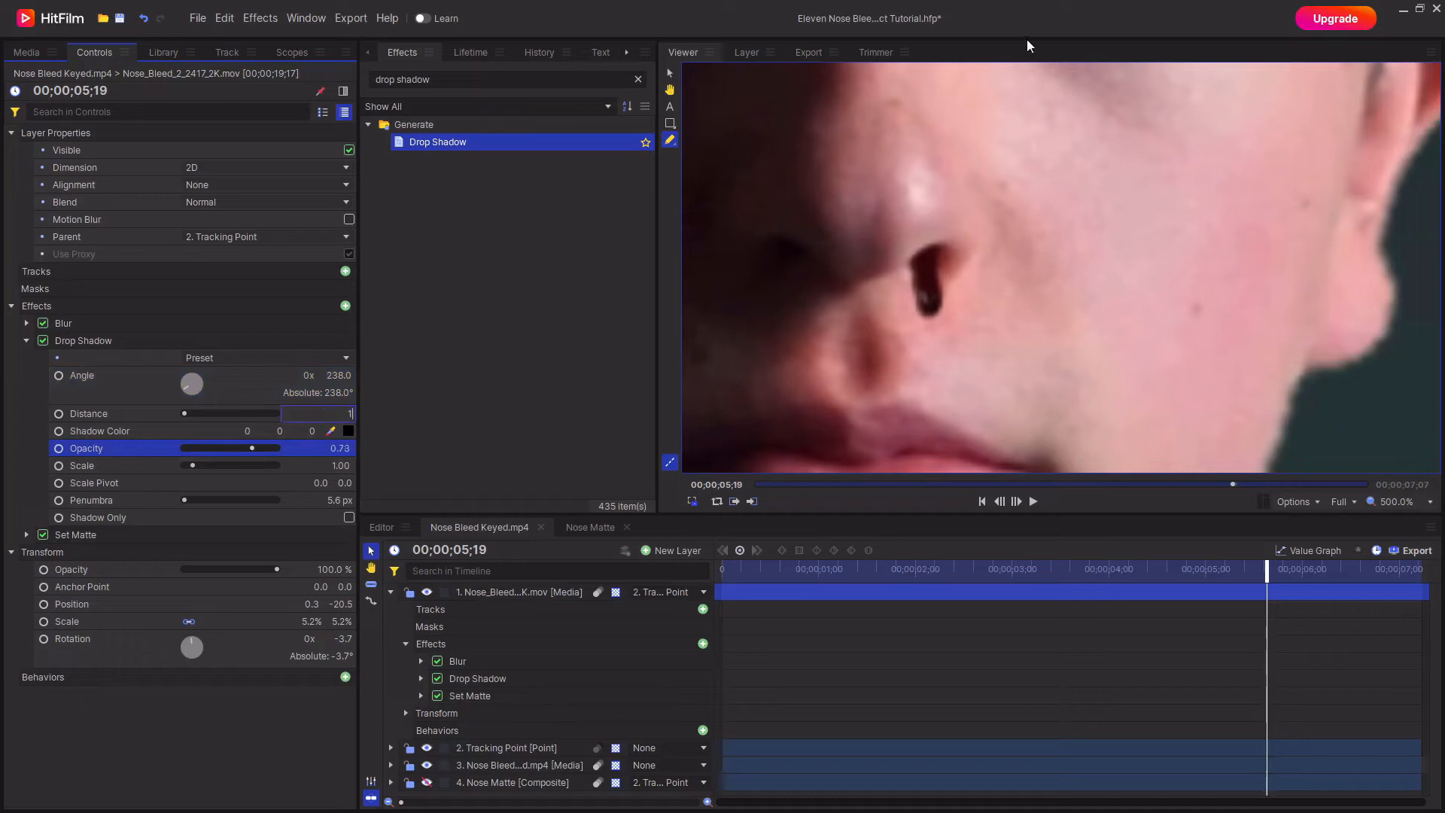
{"action": "left_click", "coordinate": [27, 340]}
{"action": "scroll", "coordinate": [990, 299], "scroll_direction": "down", "scroll_amount": 2}
{"action": "scroll", "coordinate": [989, 299], "scroll_direction": "up", "scroll_amount": 2}
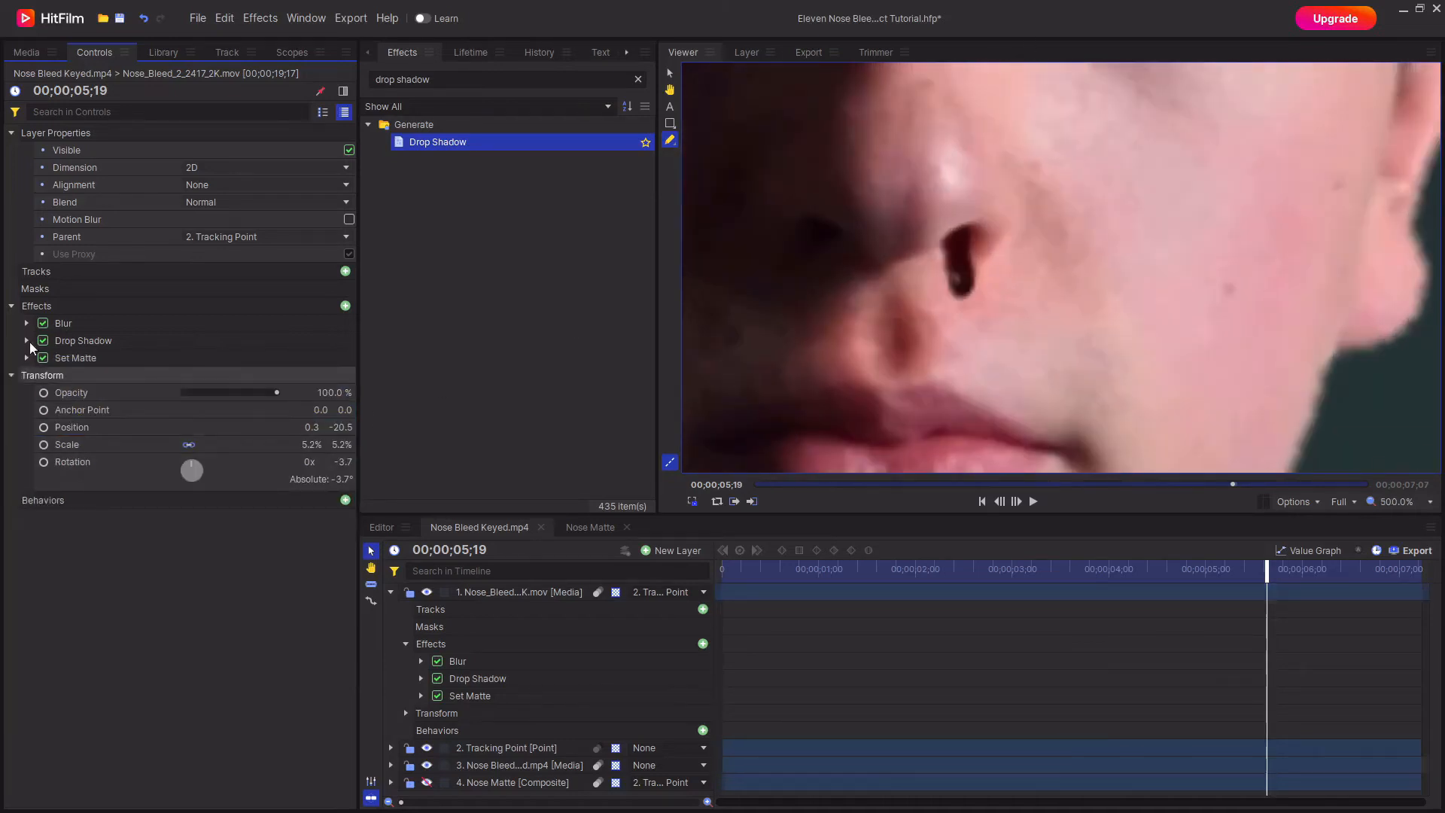
Compare the blood under the nostril with the Drop Shadow effect disabled and enabled
{"action": "left_click", "coordinate": [26, 340]}
{"action": "left_click", "coordinate": [43, 340]}
{"action": "left_click", "coordinate": [43, 340]}
{"action": "left_click", "coordinate": [27, 340]}
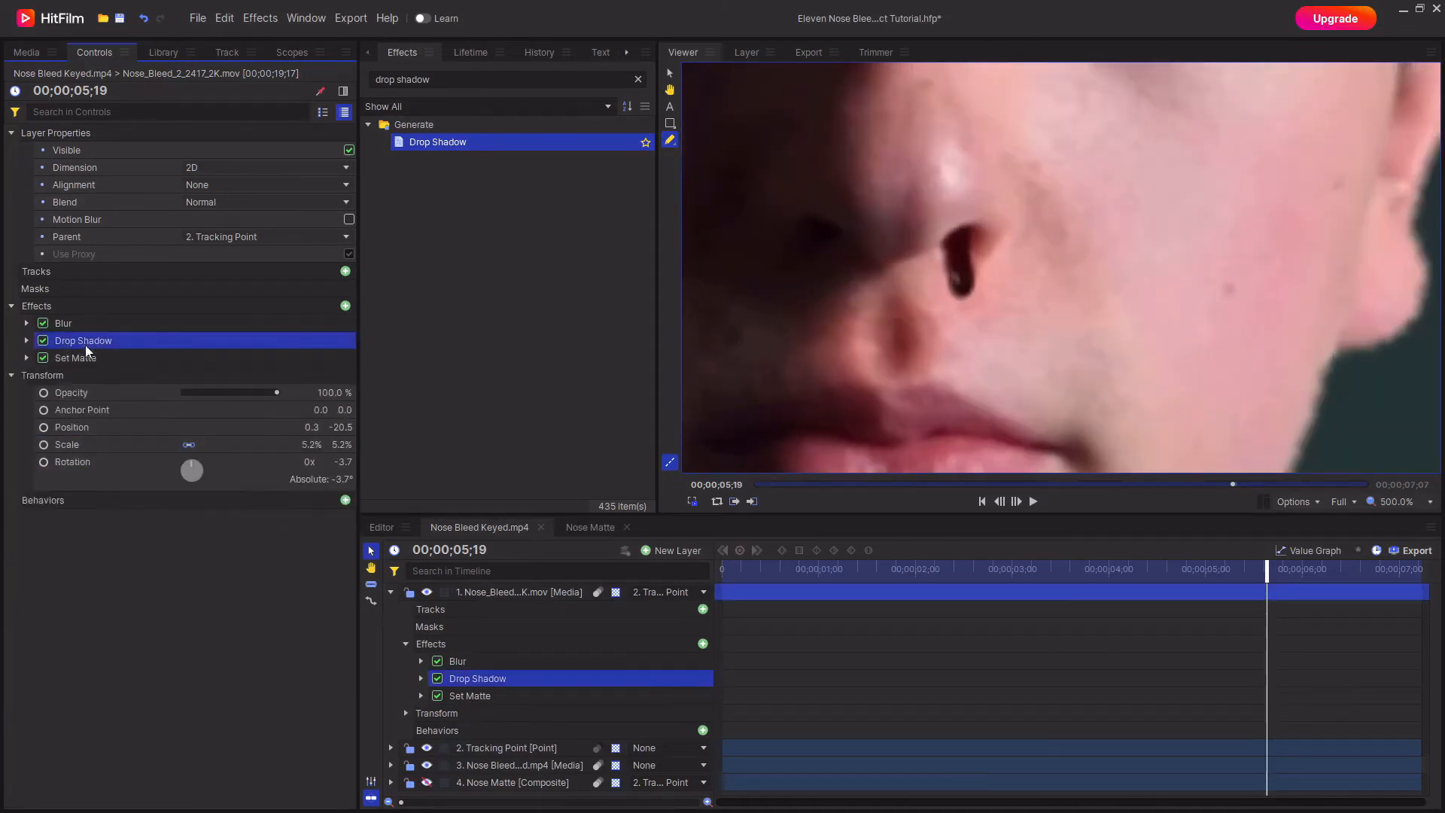
{"action": "scroll", "coordinate": [978, 301], "scroll_direction": "down", "scroll_amount": 3}
Find the Bezier Warp effect and add it to the nose bleed layer between Drop Shadow and Set Matte
{"action": "left_click", "coordinate": [637, 79]}
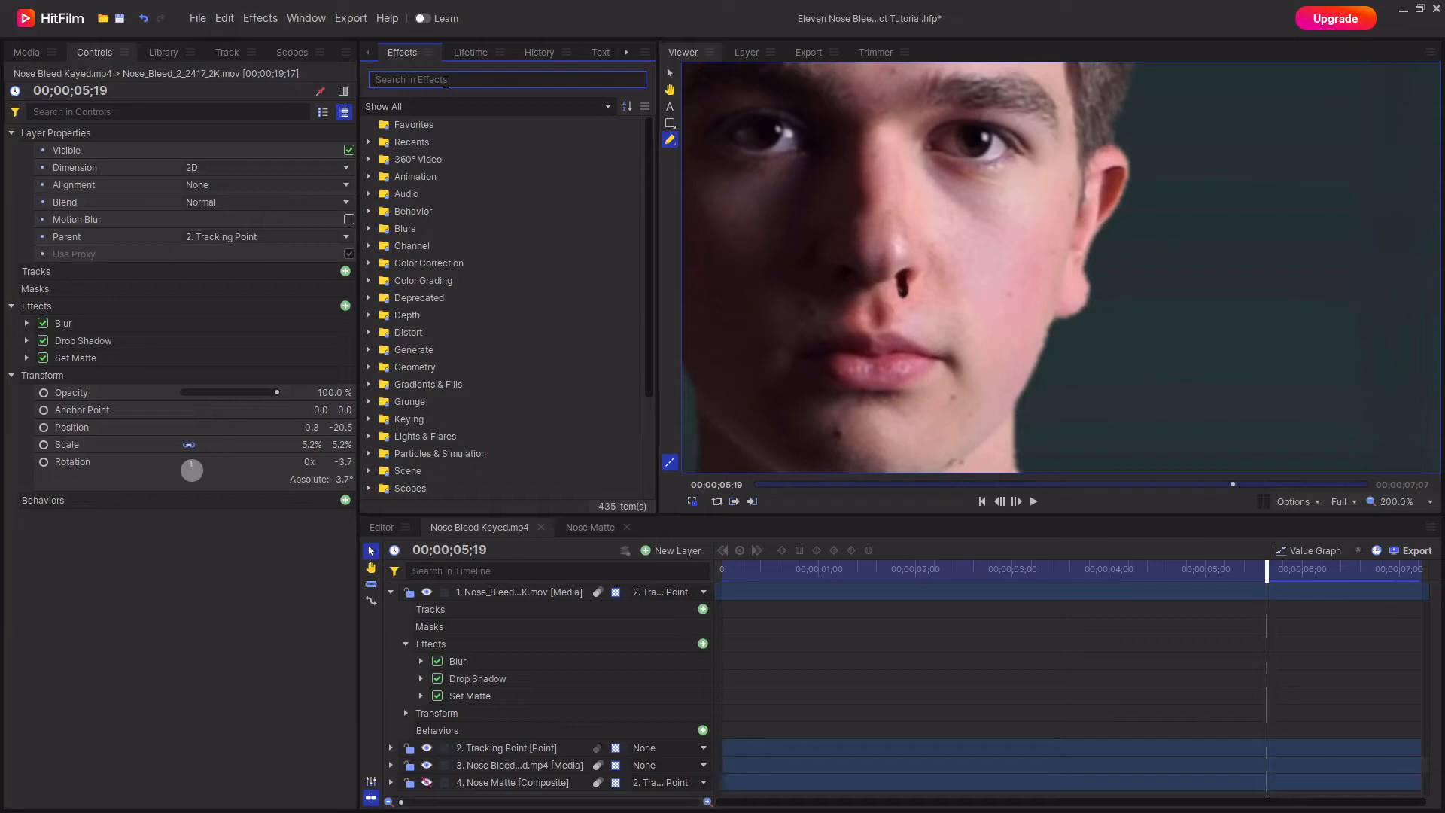
{"action": "type", "text": "bezier"}
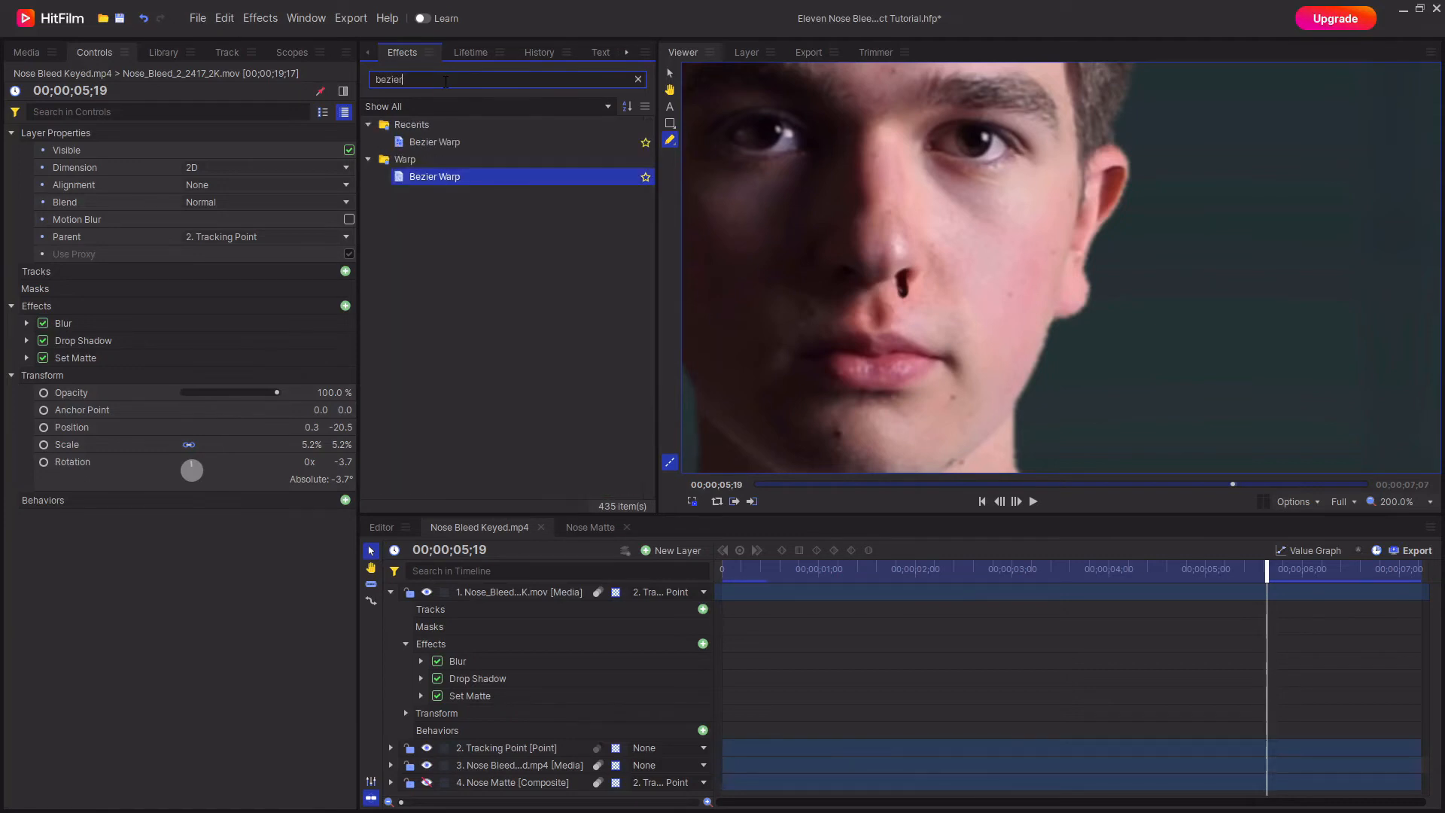
{"action": "left_click", "coordinate": [452, 182]}
{"action": "left_click_drag", "start_coordinate": [111, 385], "coordinate": [88, 347]}
Adjust the Bezier Warp's lower-left corner by shifting its bottom-edge handle inward and its left-edge handle slightly outward
{"action": "left_click", "coordinate": [214, 375]}
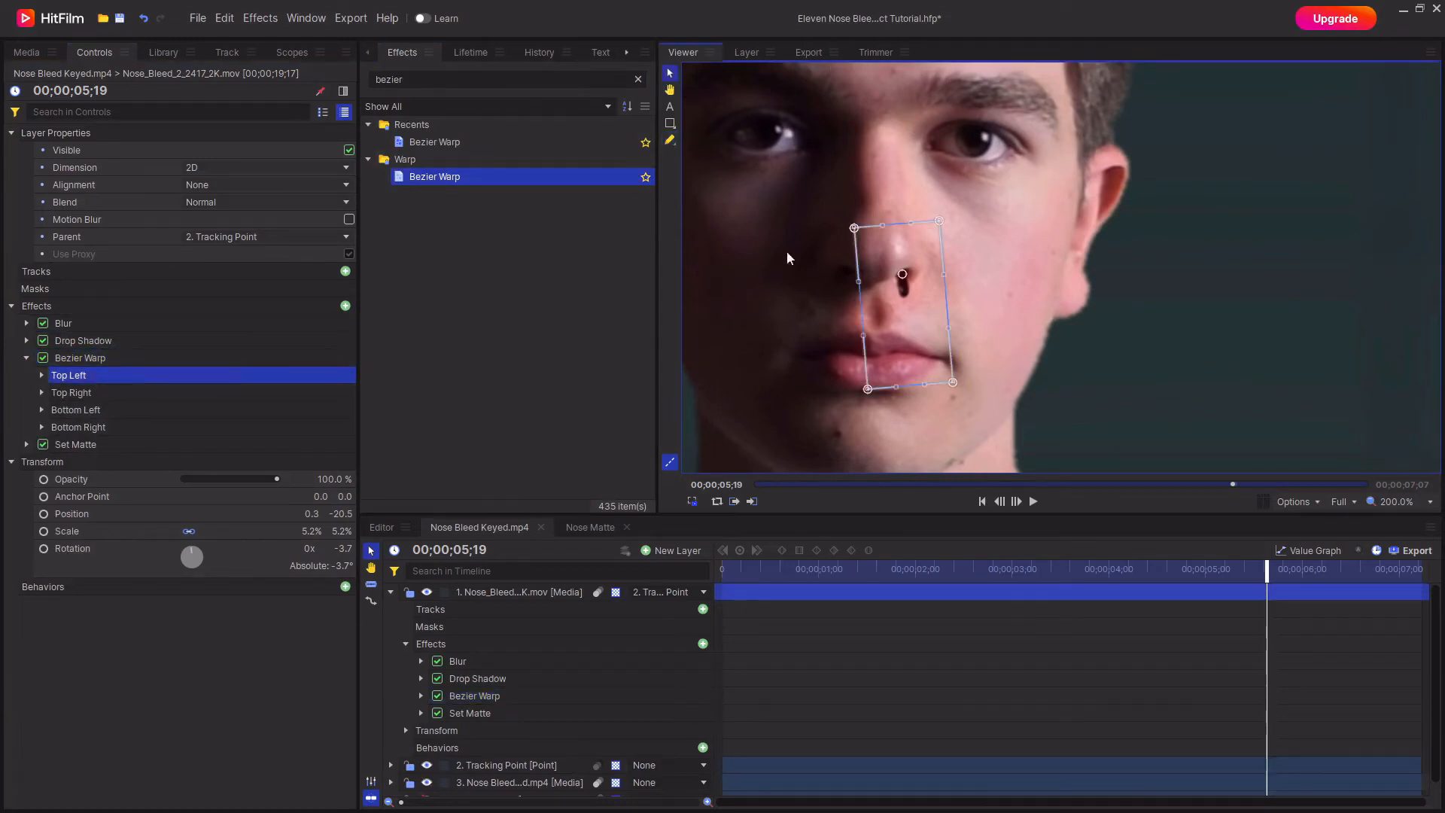
{"action": "scroll", "coordinate": [925, 293], "scroll_direction": "up", "scroll_amount": 3}
{"action": "scroll", "coordinate": [956, 379], "scroll_direction": "down", "scroll_amount": 2}
{"action": "left_click_drag", "start_coordinate": [1109, 367], "coordinate": [1114, 292]}
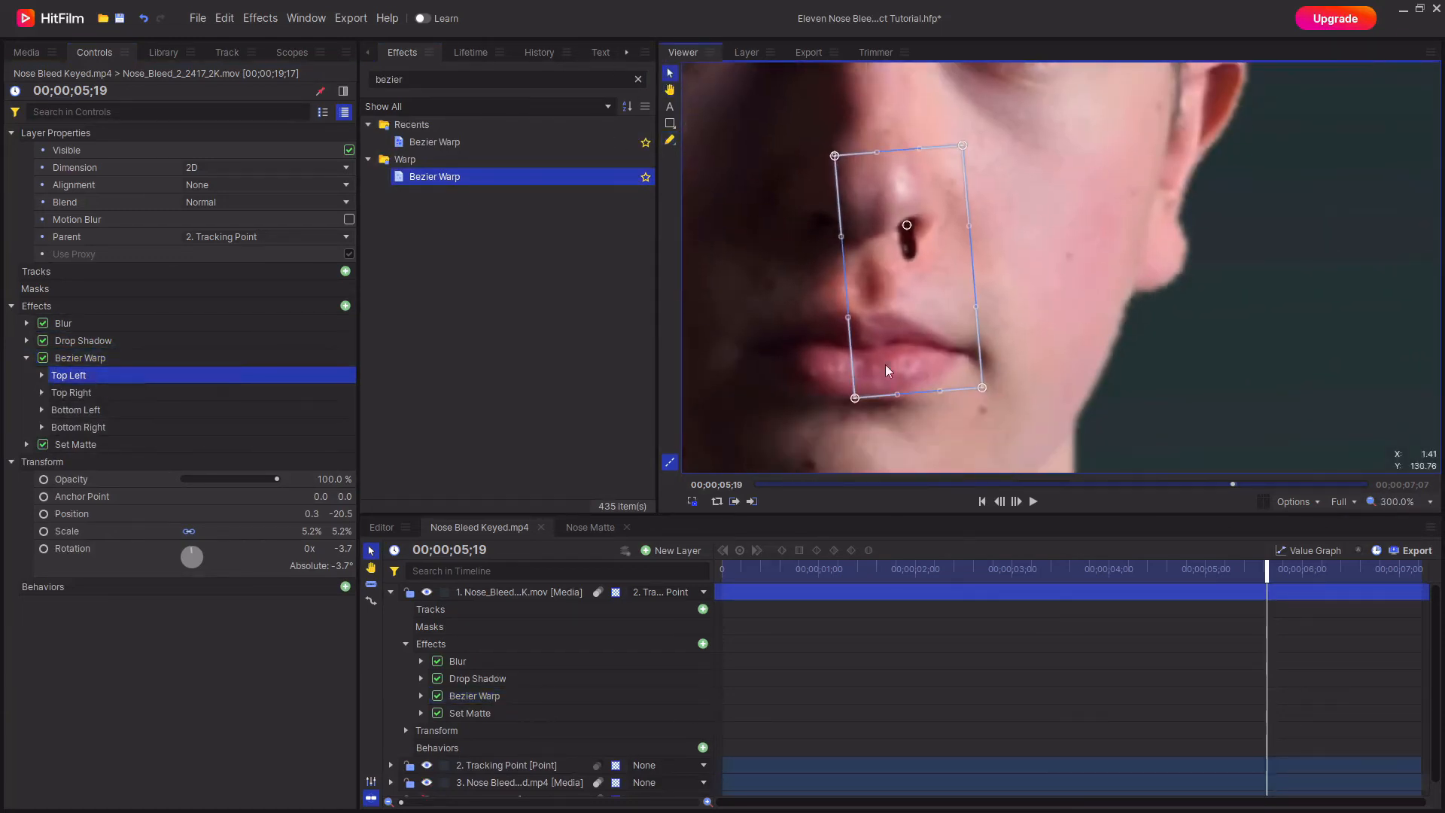
{"action": "left_click_drag", "start_coordinate": [911, 396], "coordinate": [916, 395]}
{"action": "left_click_drag", "start_coordinate": [848, 318], "coordinate": [840, 318]}
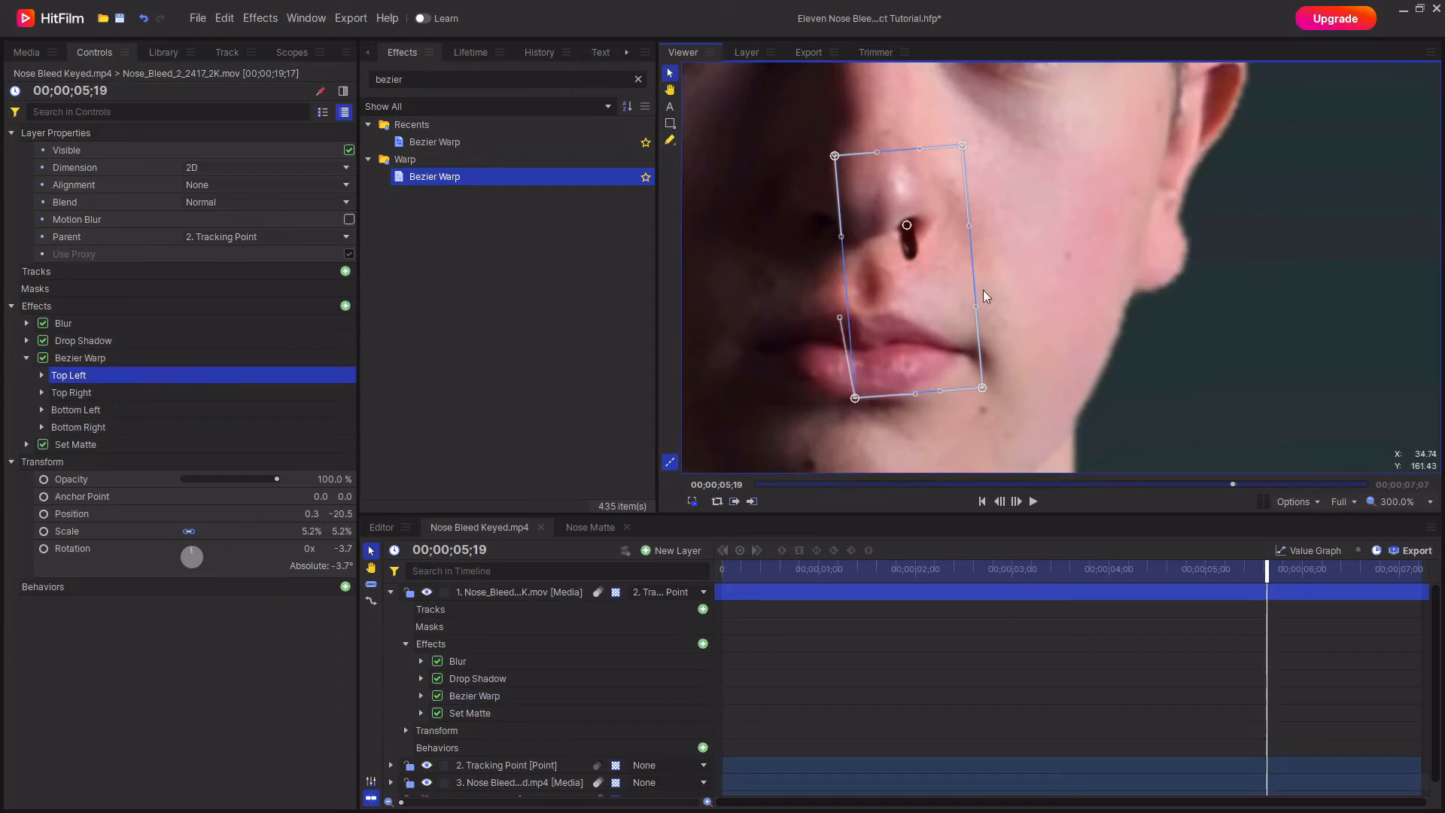
Bend the Bezier Warp's right edge with its handles, pull the lower-right corner slightly outward, and collapse the effect's settings
{"action": "left_click_drag", "start_coordinate": [977, 306], "coordinate": [971, 306]}
{"action": "left_click_drag", "start_coordinate": [968, 227], "coordinate": [958, 221]}
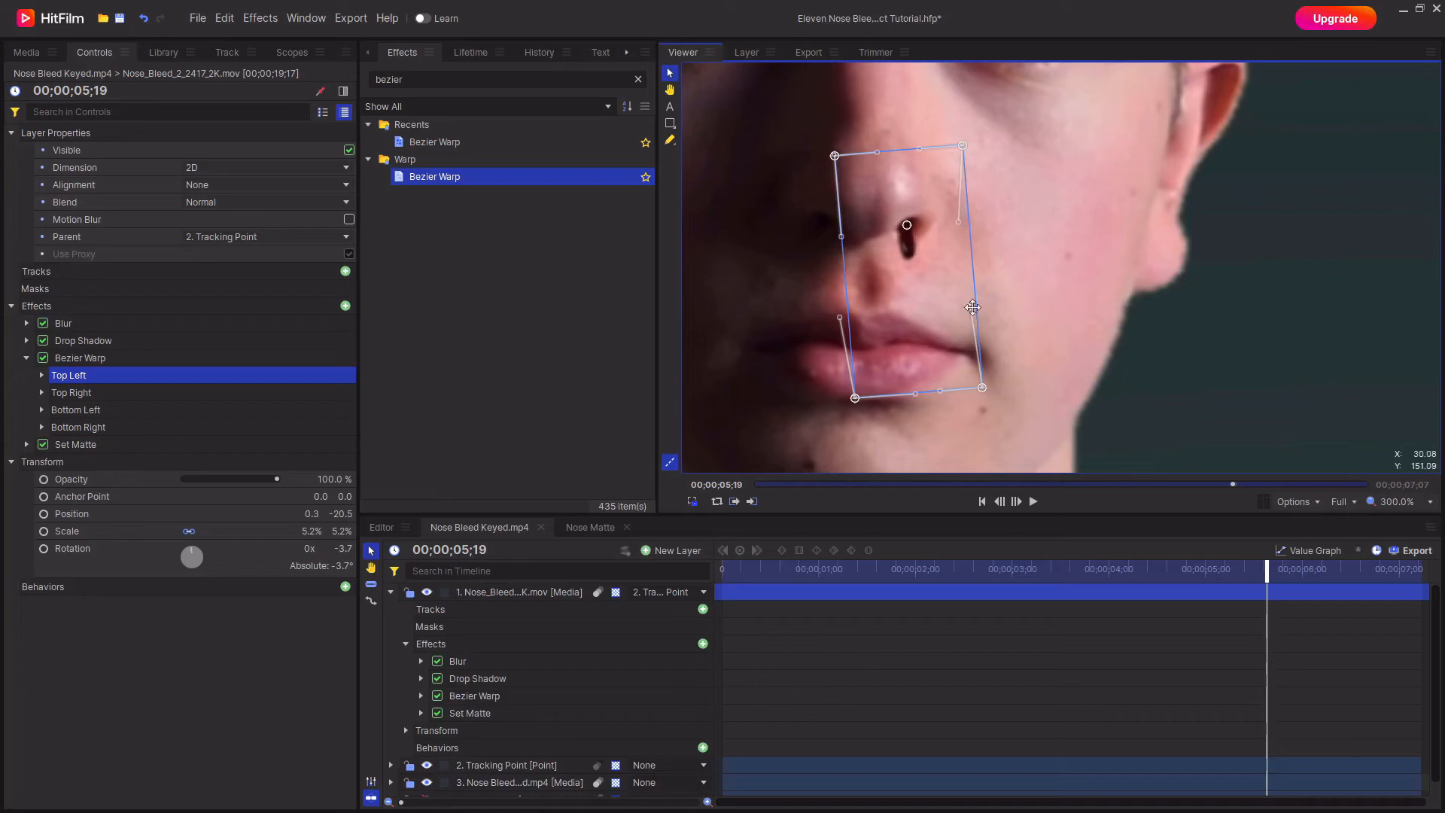
{"action": "left_click_drag", "start_coordinate": [971, 307], "coordinate": [986, 306]}
{"action": "left_click_drag", "start_coordinate": [940, 390], "coordinate": [955, 399]}
{"action": "left_click_drag", "start_coordinate": [958, 221], "coordinate": [952, 213]}
{"action": "left_click_drag", "start_coordinate": [982, 387], "coordinate": [998, 385]}
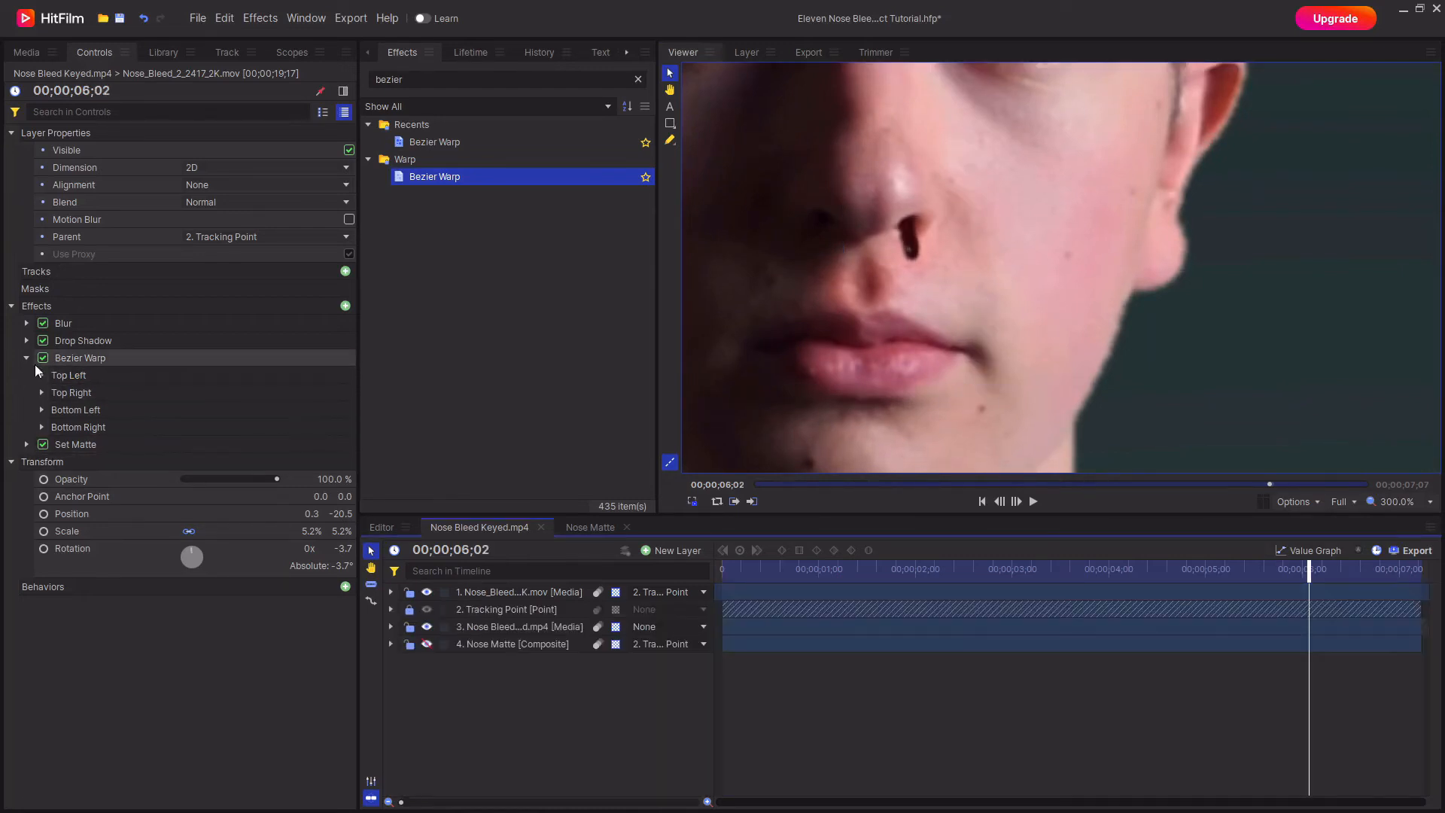
{"action": "left_click", "coordinate": [27, 359]}
{"action": "left_click", "coordinate": [113, 382]}
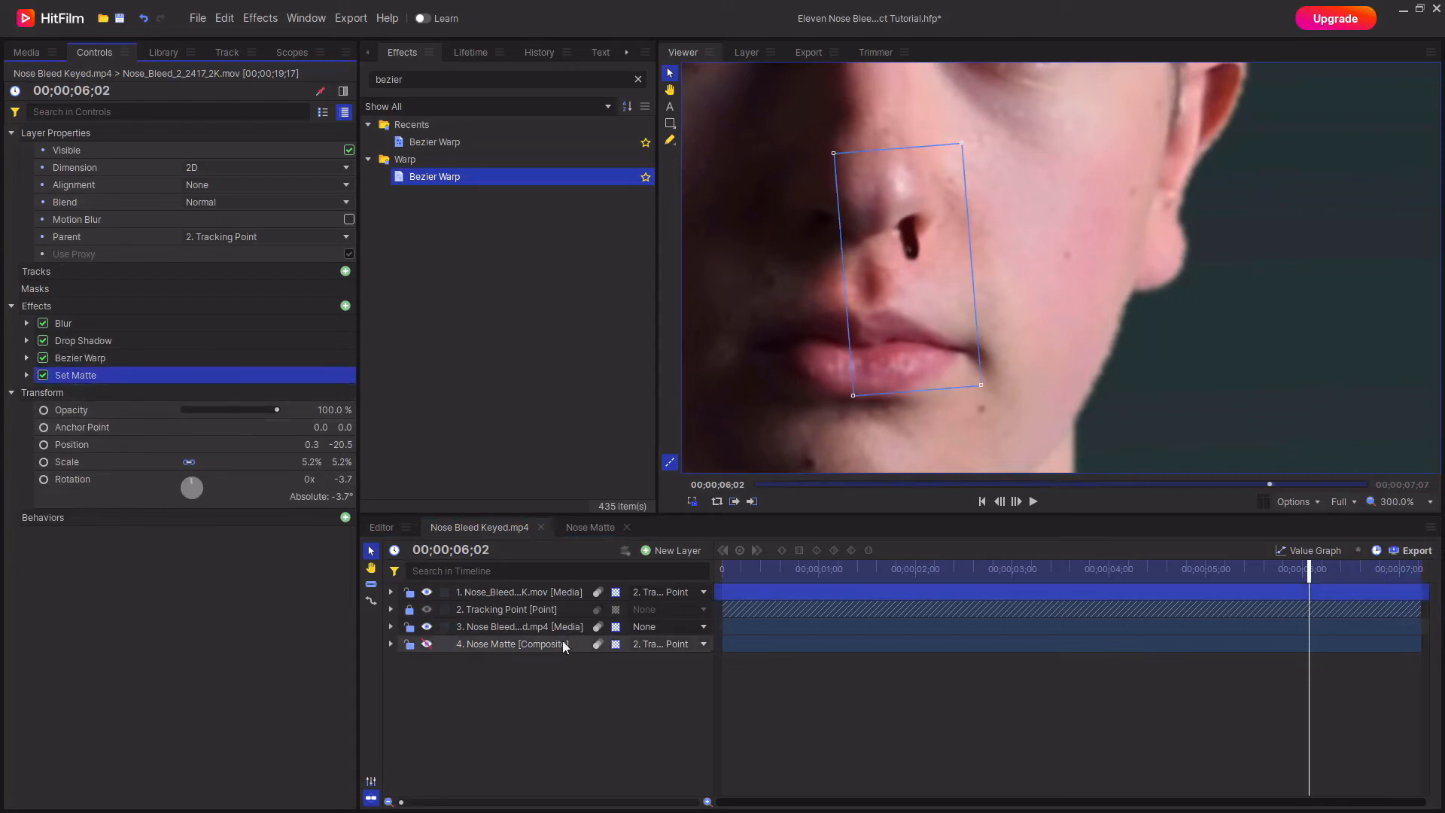
{"action": "left_click", "coordinate": [590, 667]}
Find the Curves effect and add it below Set Matte on the nose bleed layer
{"action": "left_click_drag", "start_coordinate": [418, 80], "coordinate": [323, 83]}
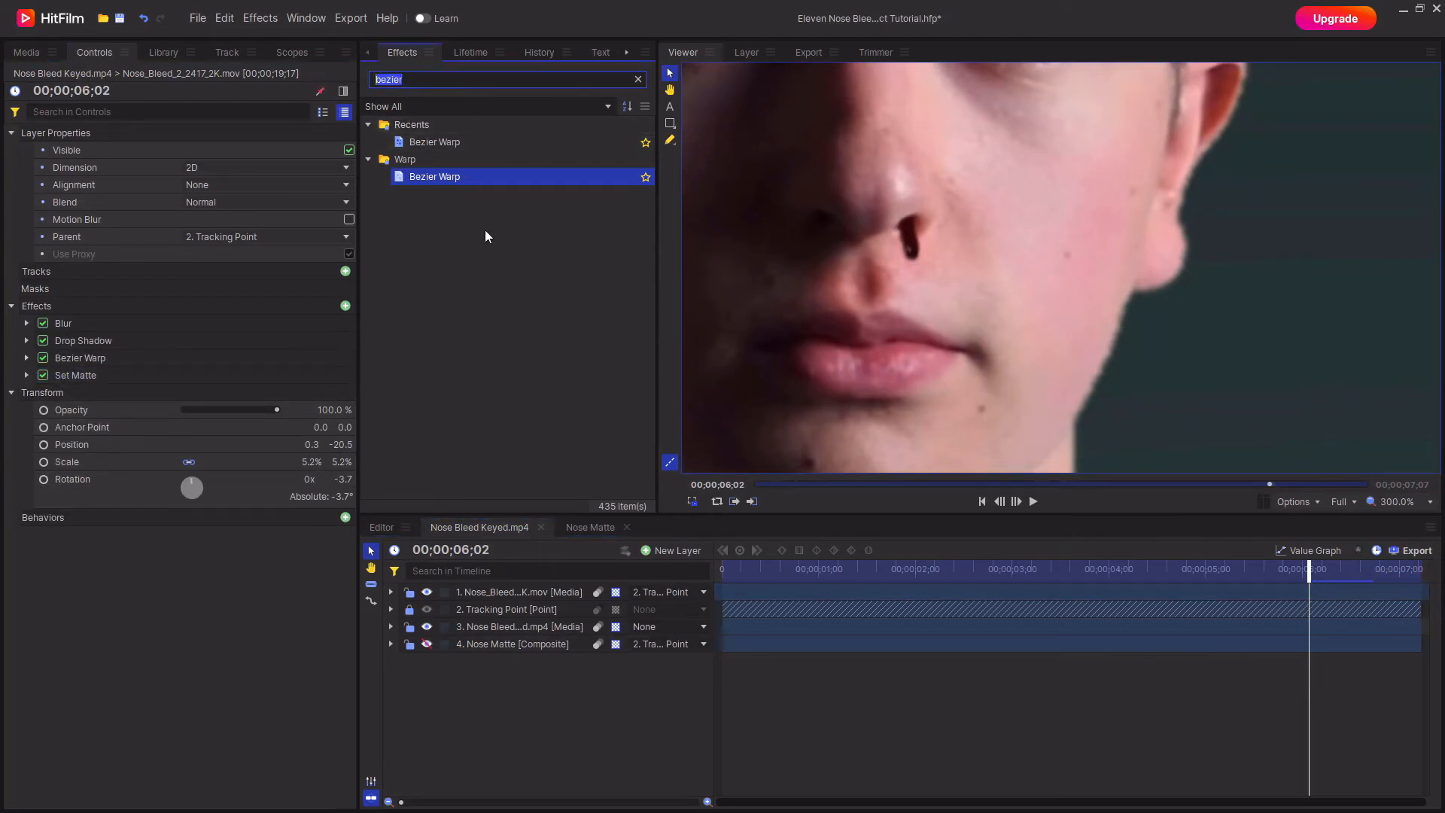
{"action": "type", "text": "curves"}
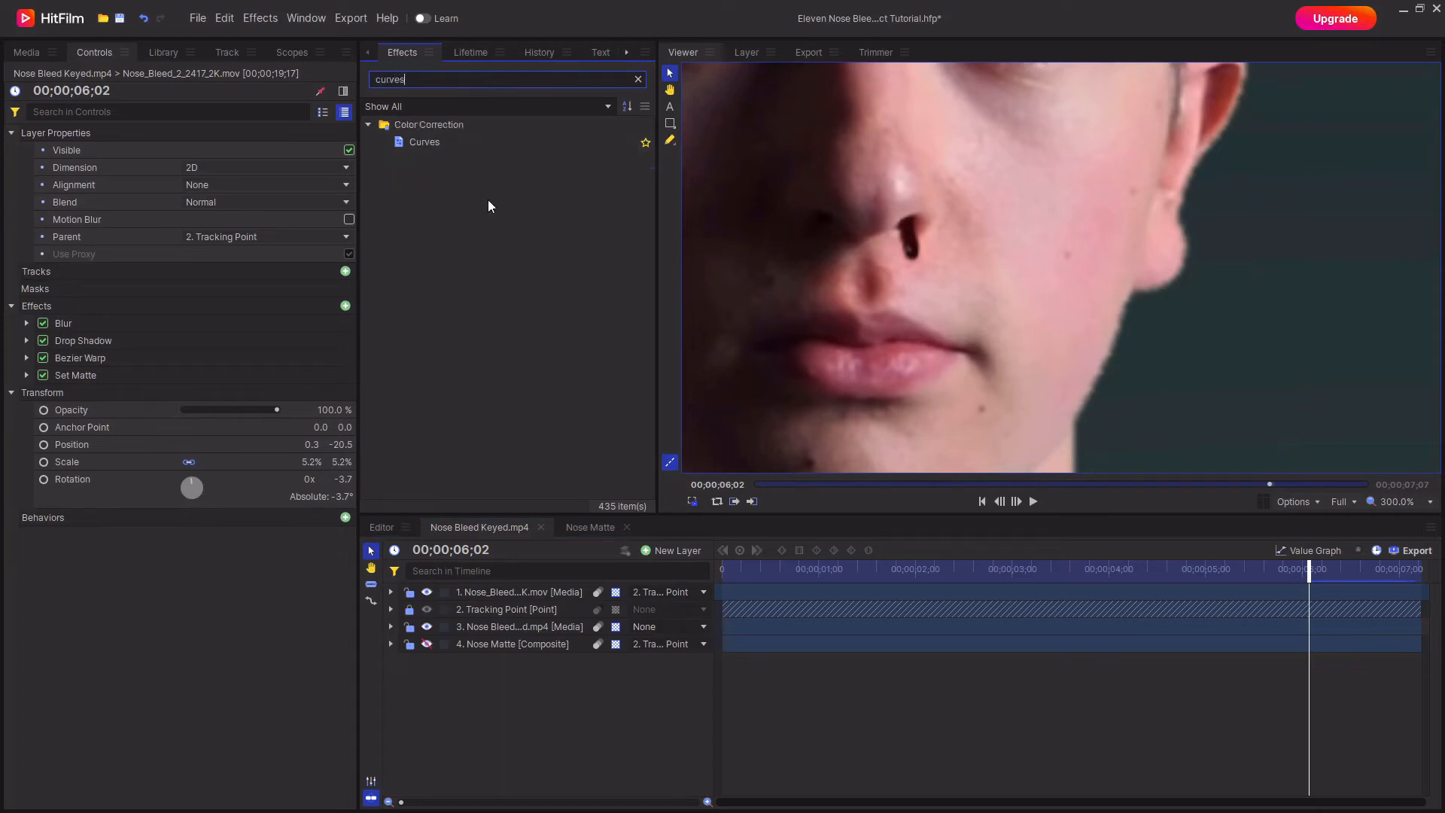
{"action": "left_click_drag", "start_coordinate": [440, 151], "coordinate": [128, 377]}
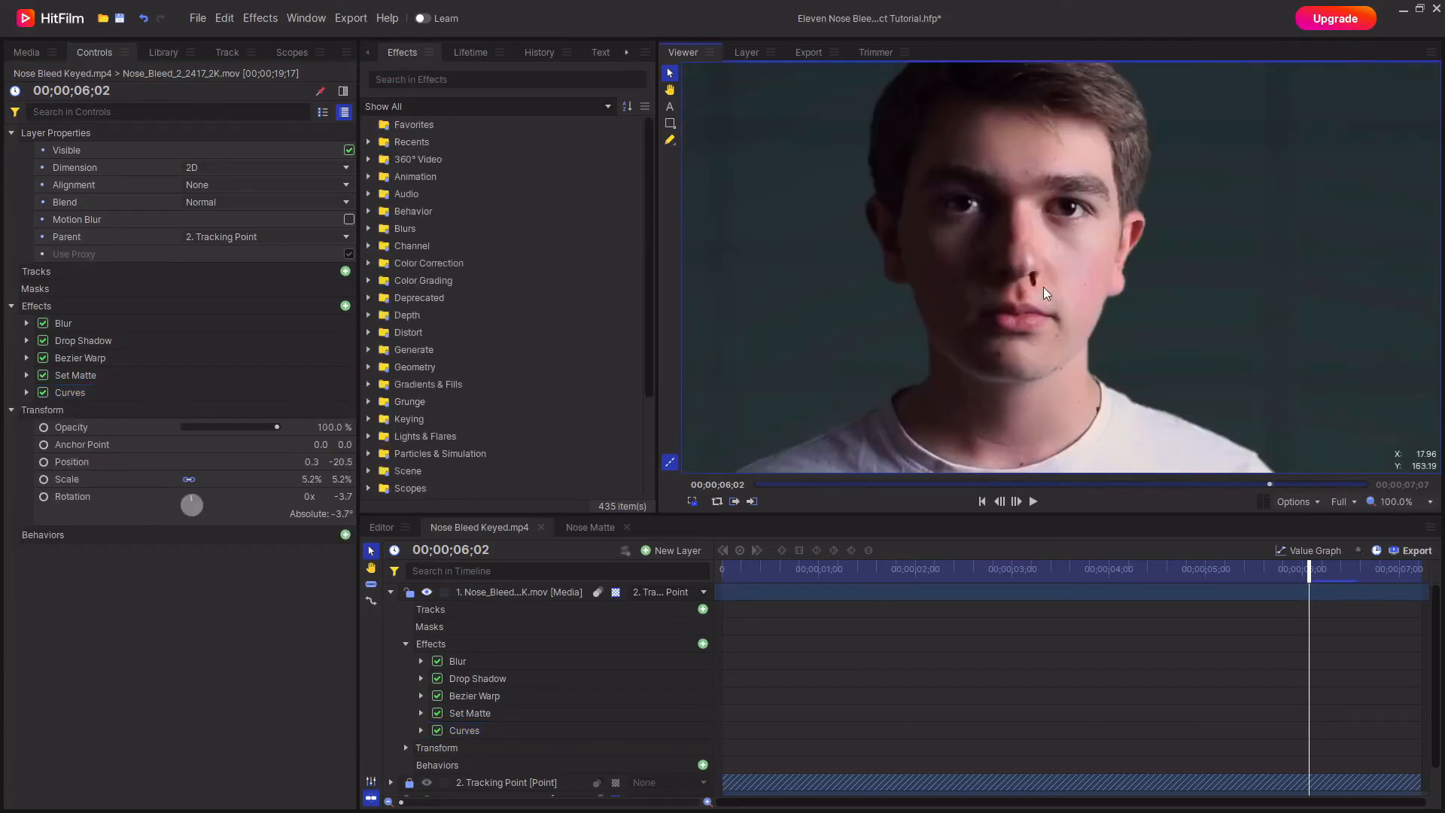
Find the Noise effect in the Grunge category and add it below Curves on the nose bleed layer
{"action": "scroll", "coordinate": [1051, 280], "scroll_direction": "up", "scroll_amount": 3}
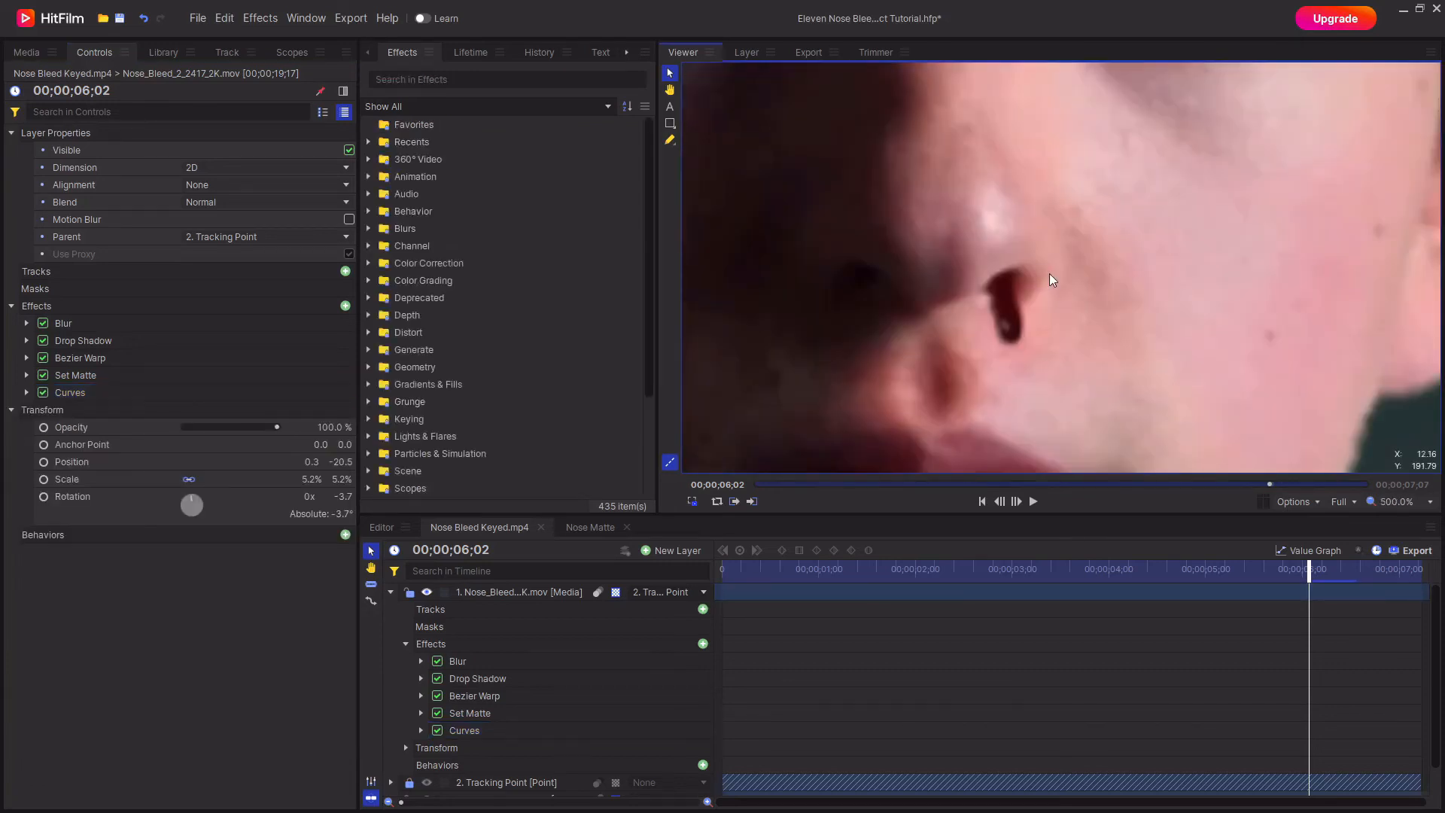
{"action": "scroll", "coordinate": [1051, 279], "scroll_direction": "down", "scroll_amount": 2}
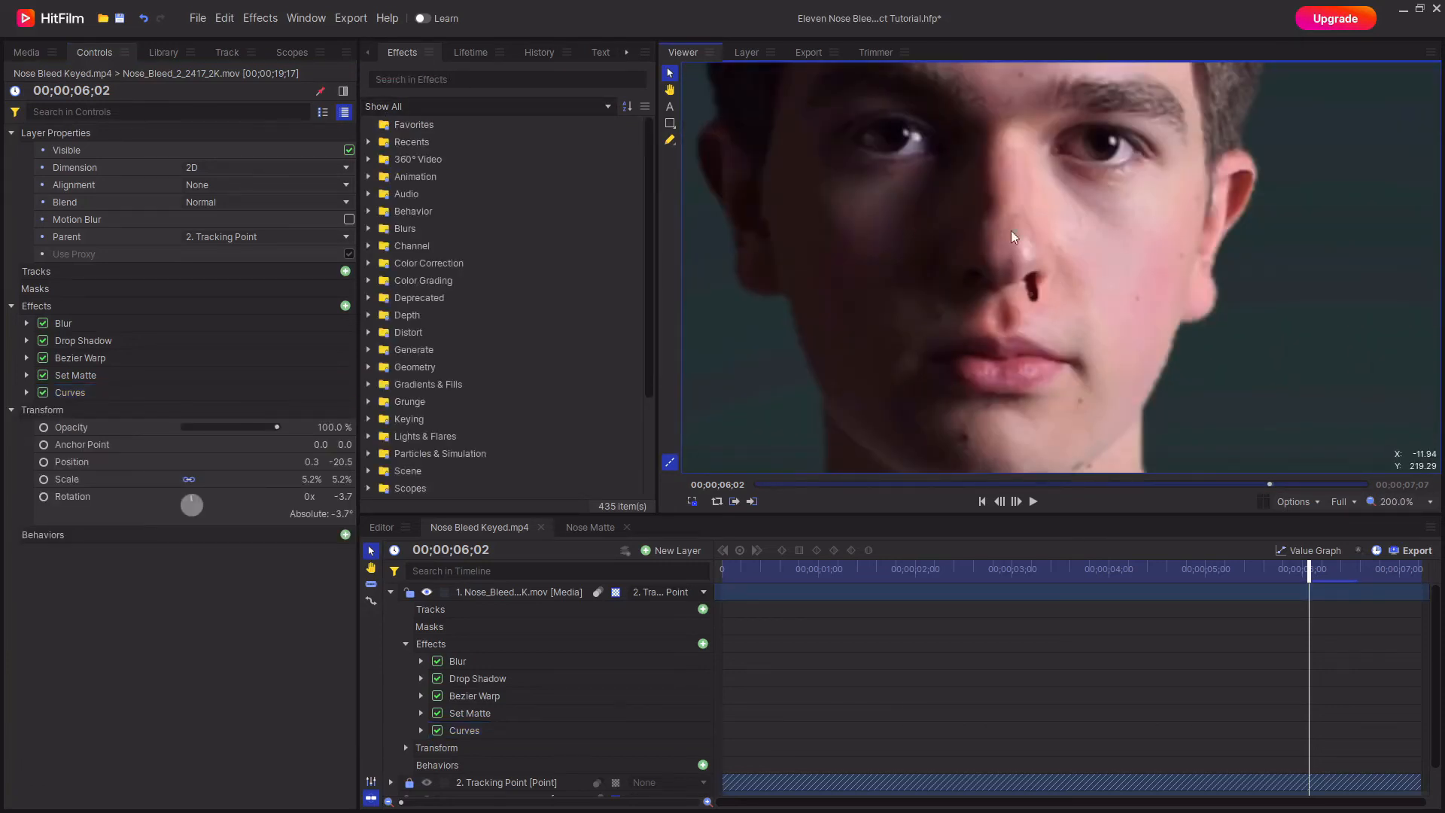
{"action": "left_click", "coordinate": [512, 79]}
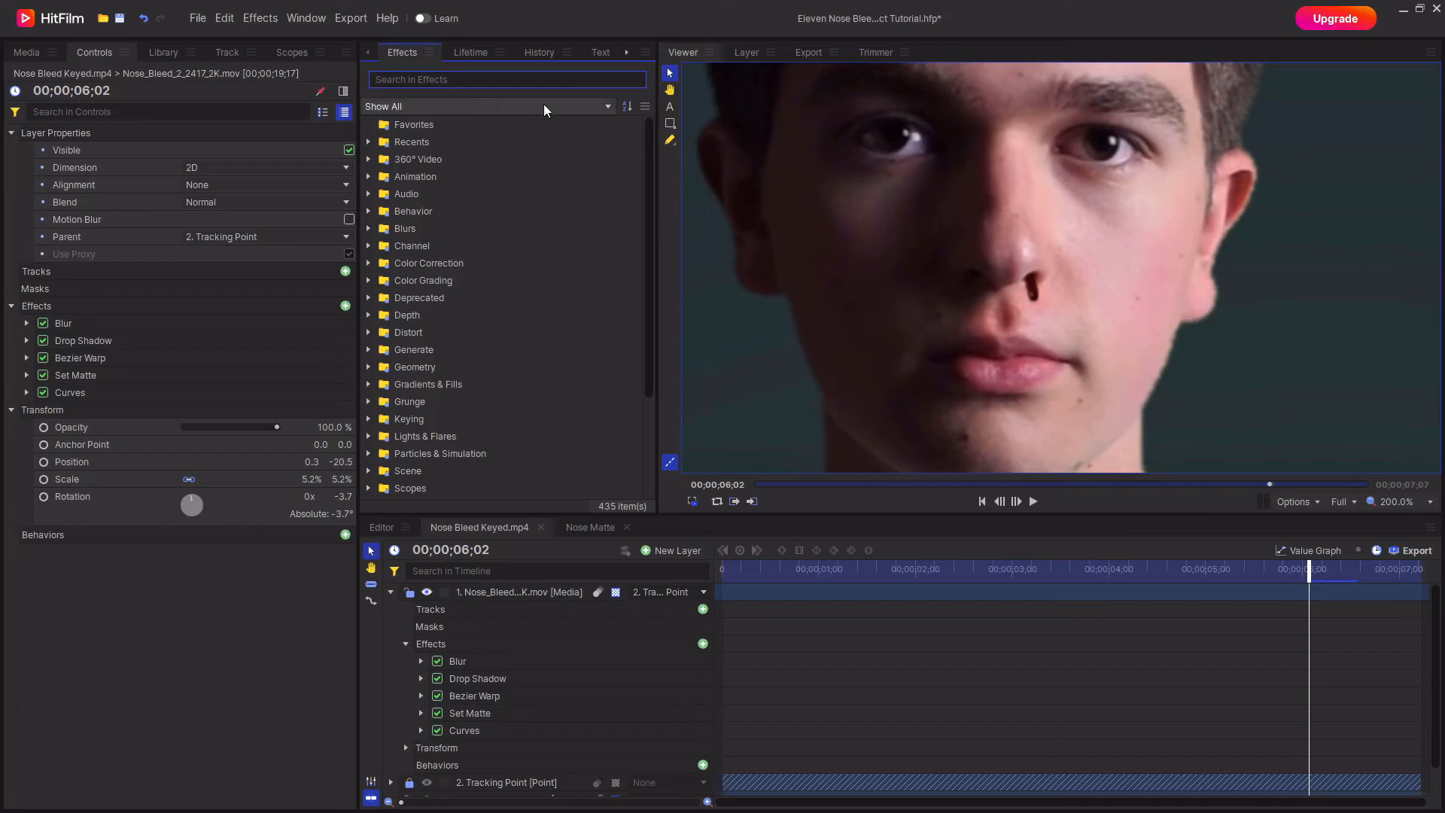
{"action": "type", "text": "noise"}
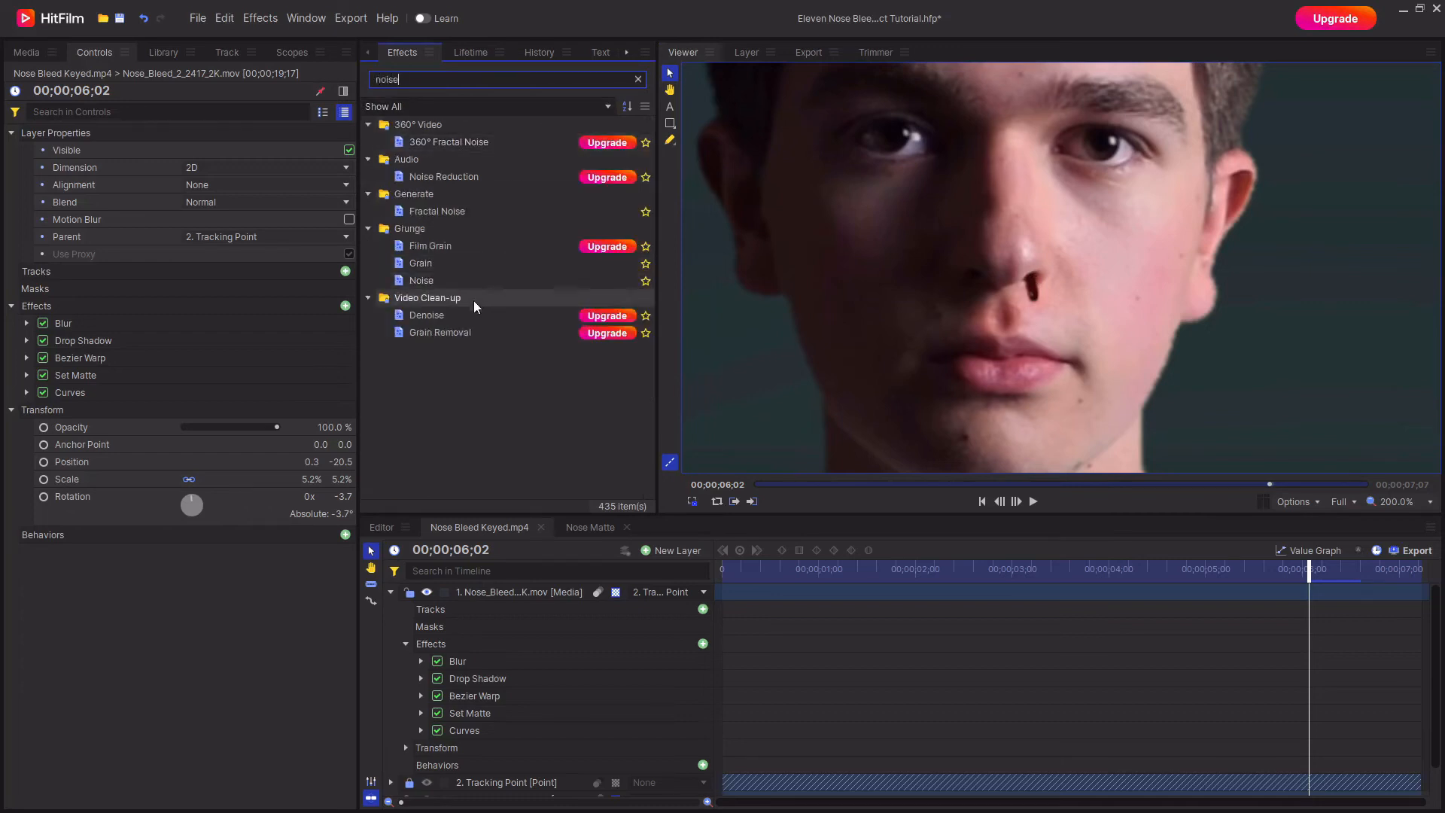
{"action": "left_click", "coordinate": [445, 280]}
{"action": "left_click_drag", "start_coordinate": [456, 286], "coordinate": [213, 429]}
{"action": "left_click", "coordinate": [43, 410]}
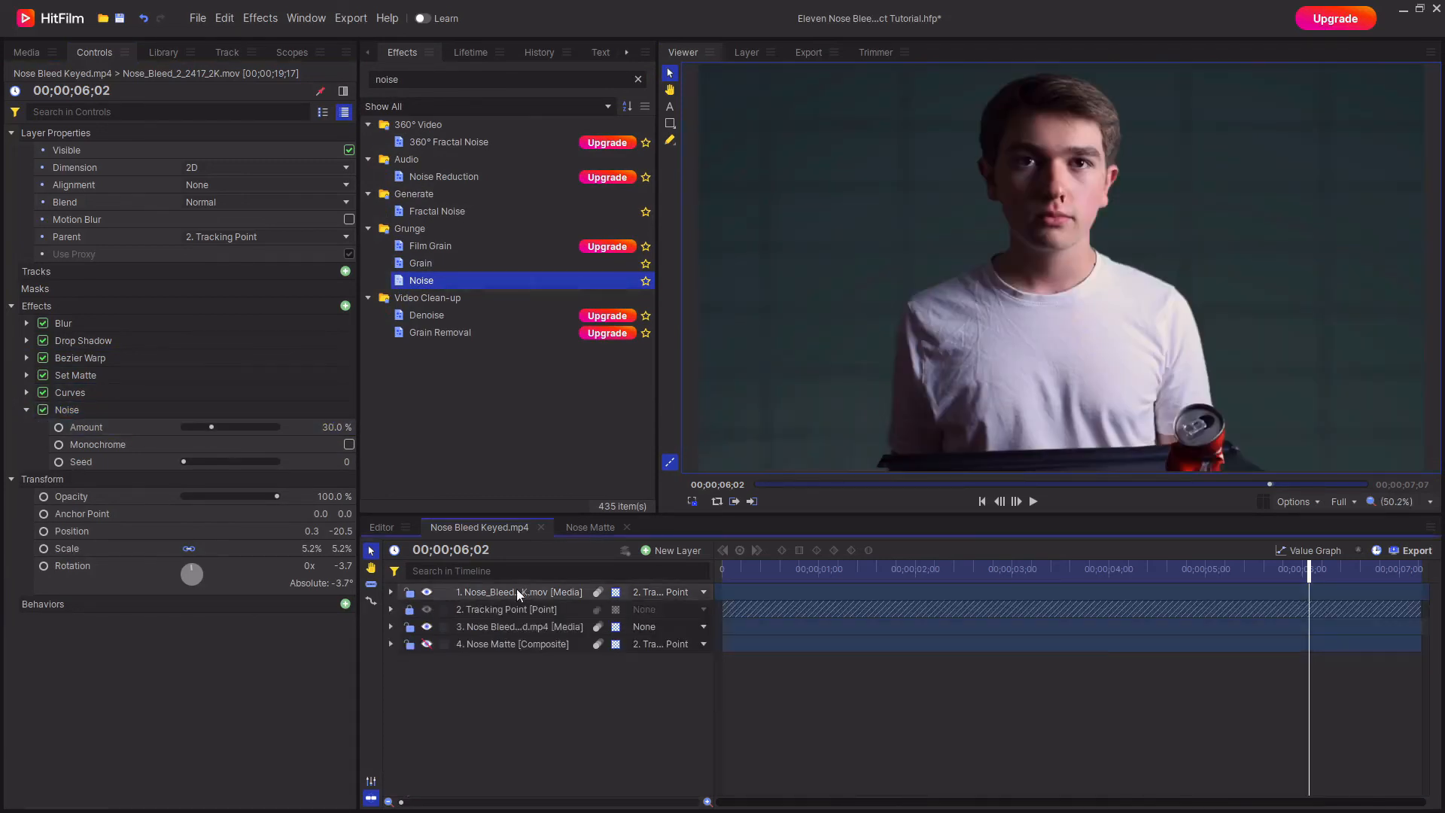
Duplicate the nose bleed layer
{"action": "scroll", "coordinate": [1062, 189], "scroll_direction": "up", "scroll_amount": 4}
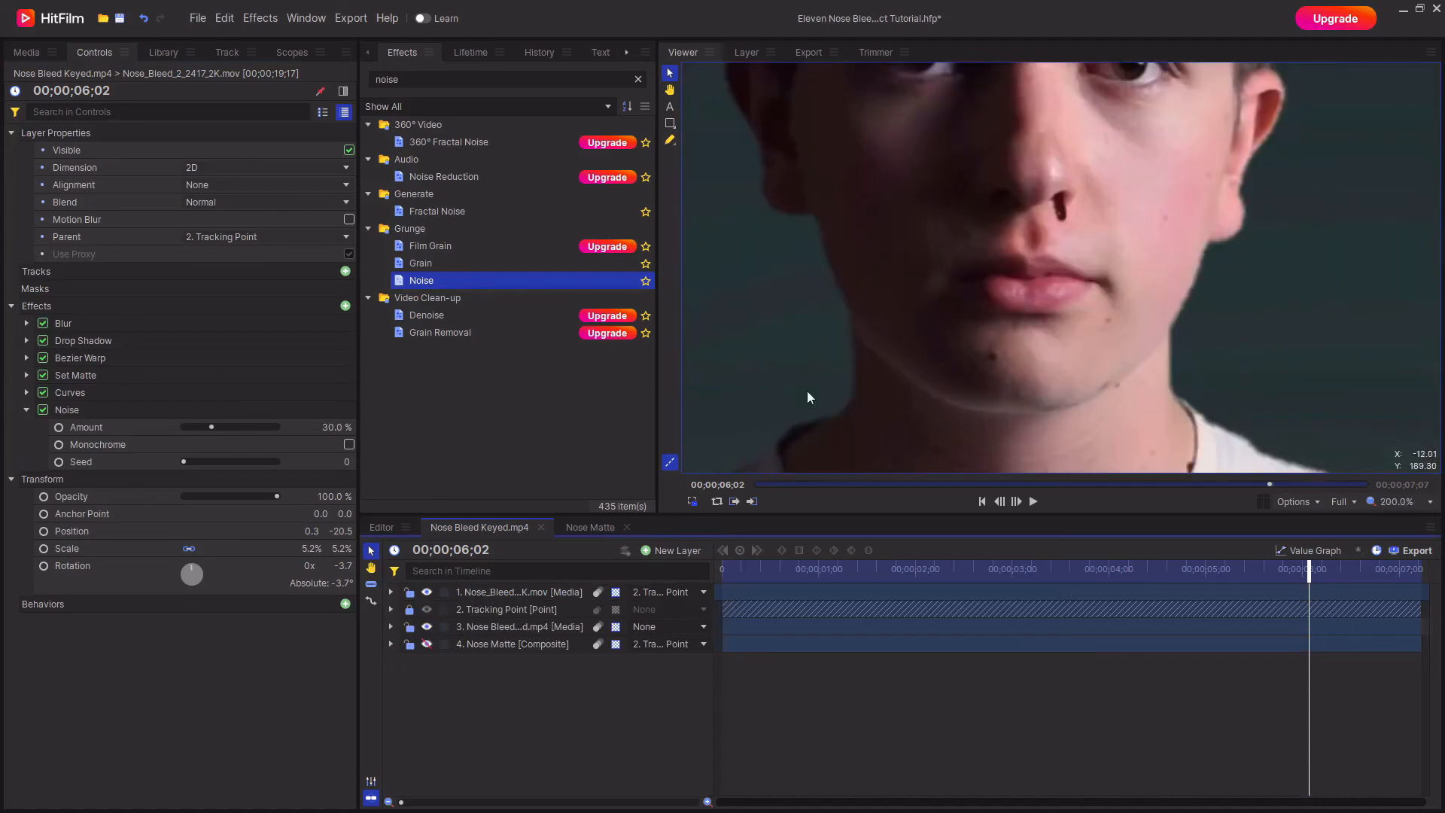
{"action": "right_click", "coordinate": [500, 594]}
{"action": "left_click", "coordinate": [580, 414]}
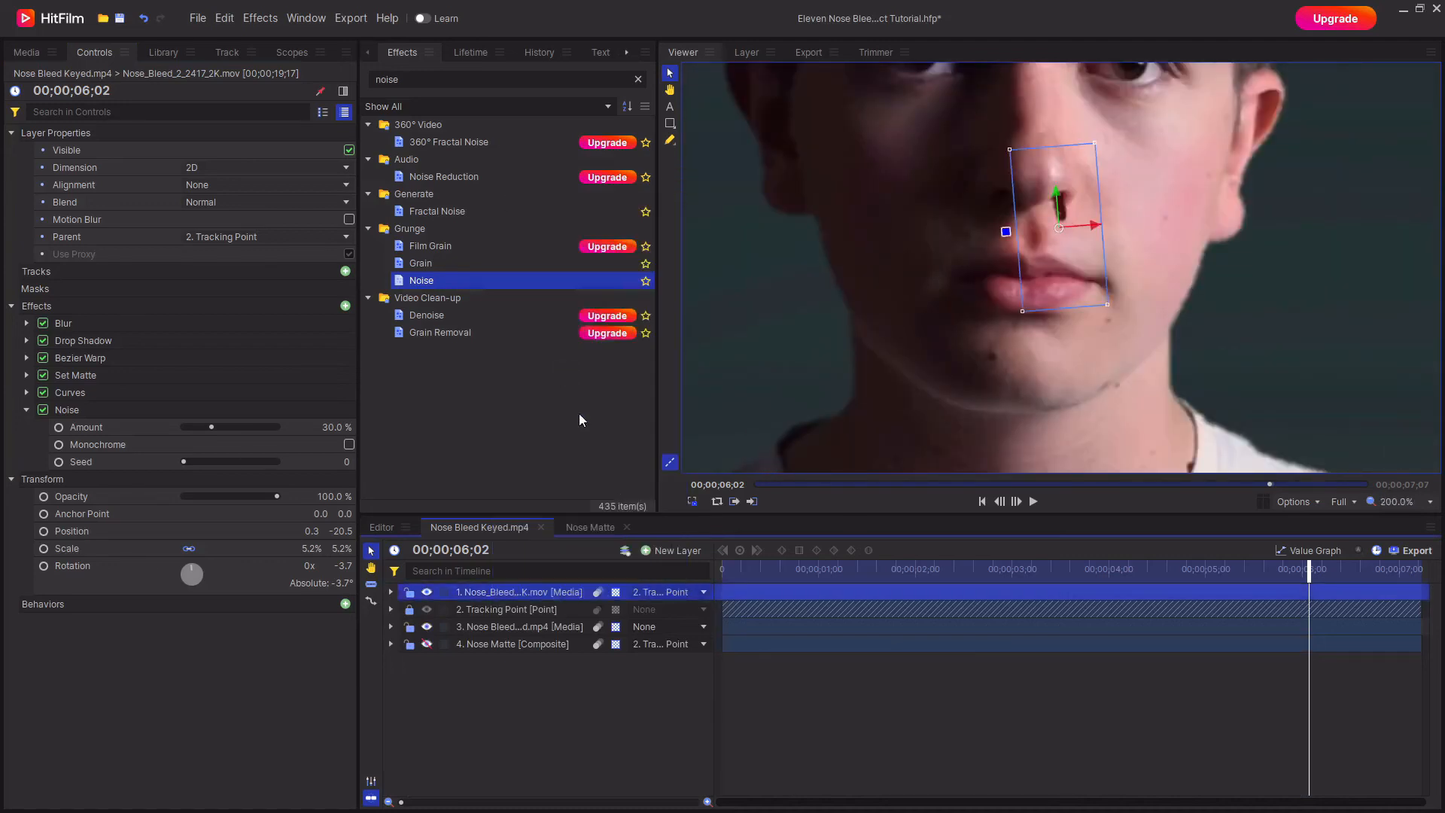
Delete the Curves and Drop Shadow effects from the duplicated nose bleed layer
{"action": "left_click", "coordinate": [83, 391]}
{"action": "left_click", "coordinate": [85, 343], "text": "ctrl"}
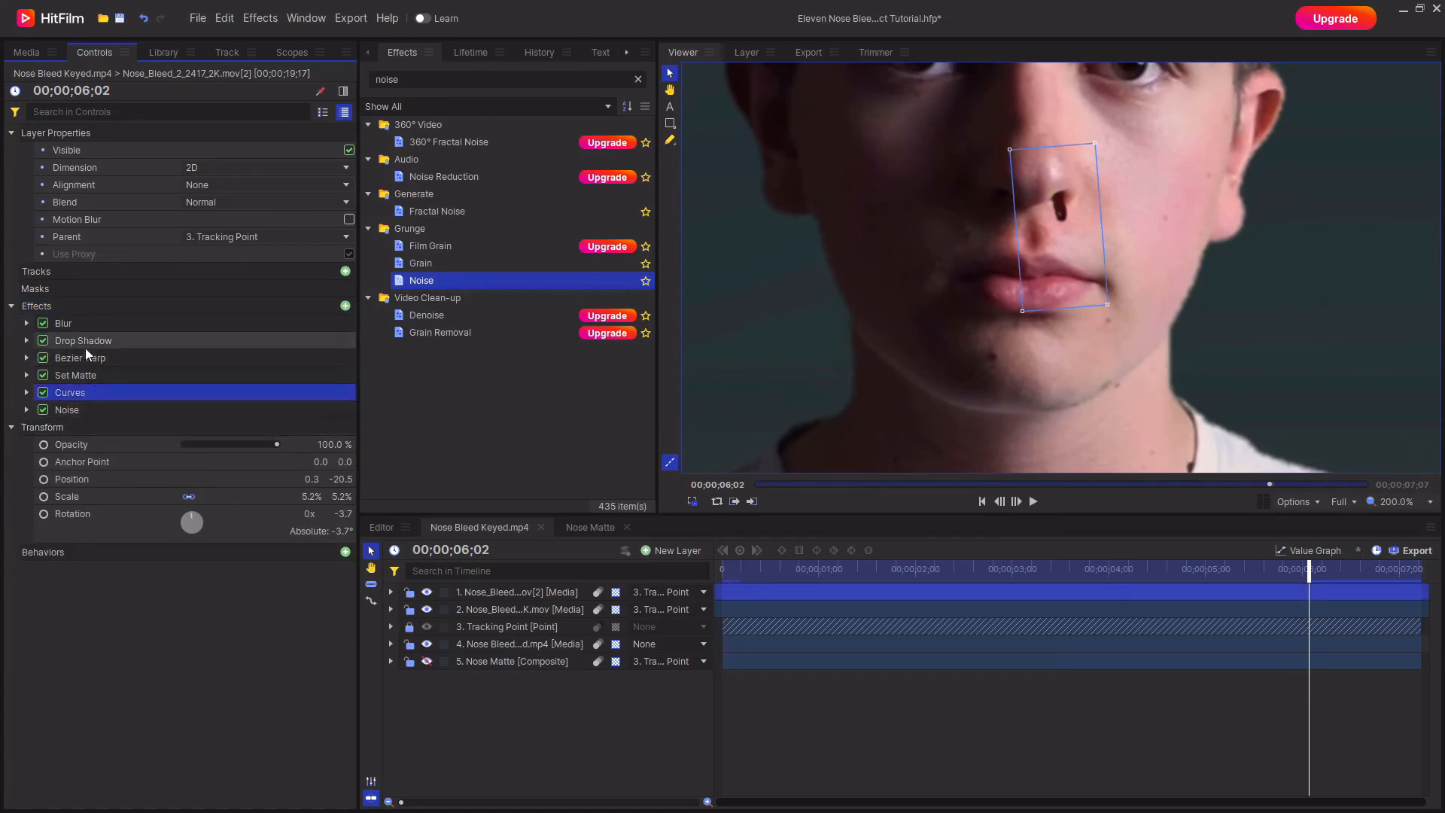
{"action": "key", "text": "Delete"}
{"action": "left_click", "coordinate": [85, 325]}
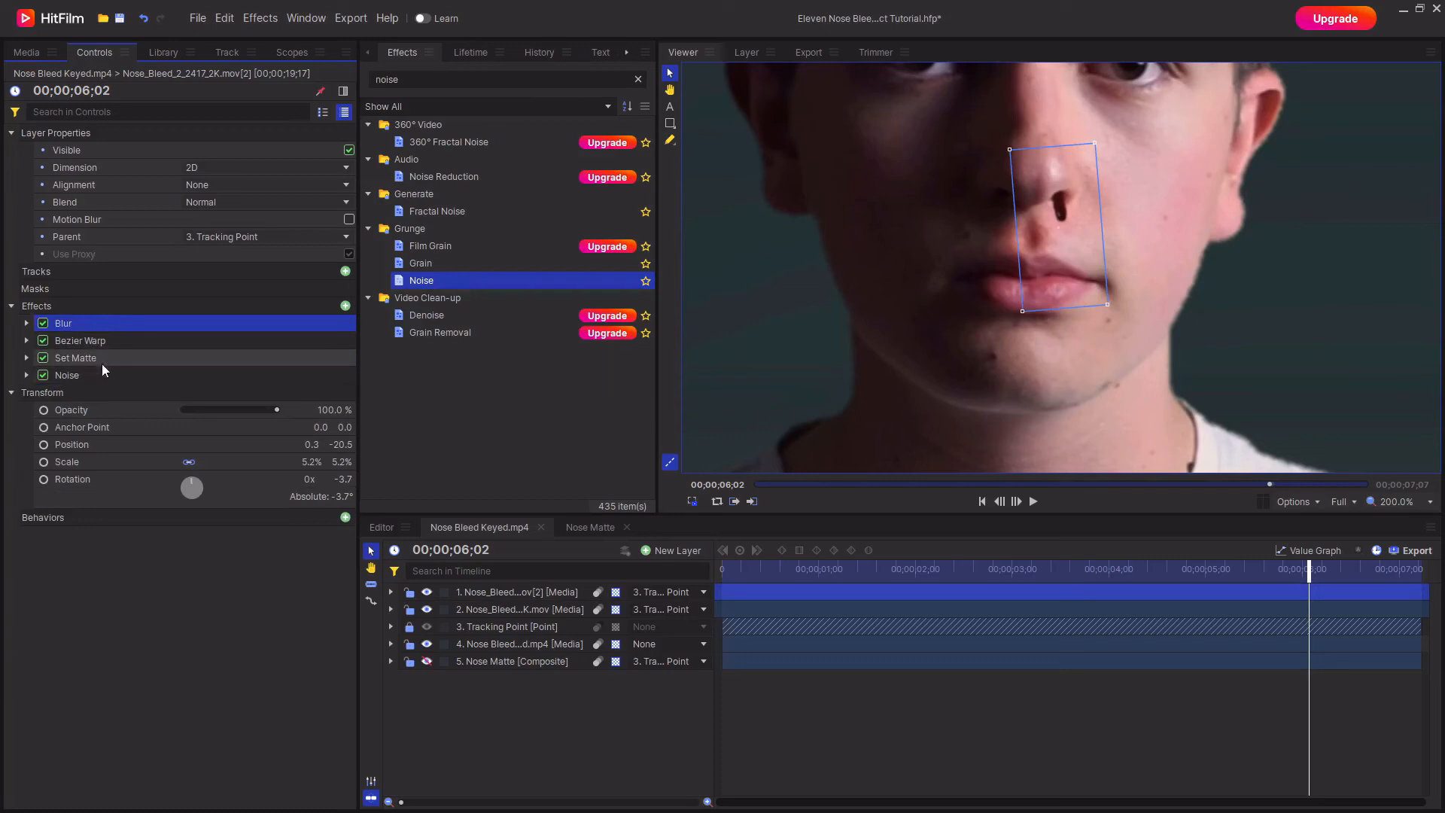
Find the Fill Color effect and place it above Blur at the start of the duplicate layer's effects
{"action": "left_click_drag", "start_coordinate": [411, 79], "coordinate": [346, 117]}
{"action": "type", "text": "fill"}
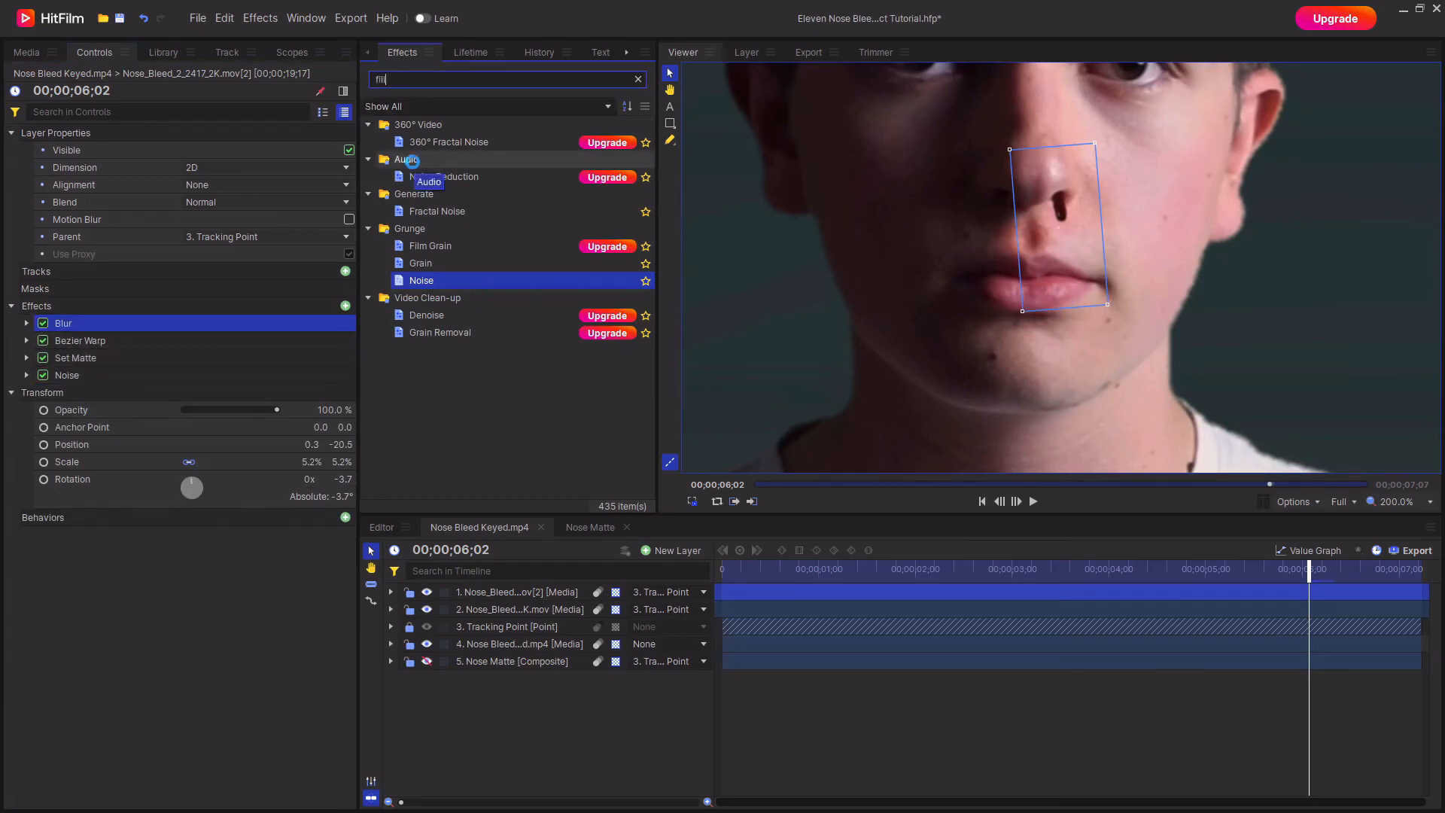
{"action": "left_click_drag", "start_coordinate": [440, 179], "coordinate": [86, 313]}
{"action": "left_click_drag", "start_coordinate": [93, 398], "coordinate": [79, 315]}
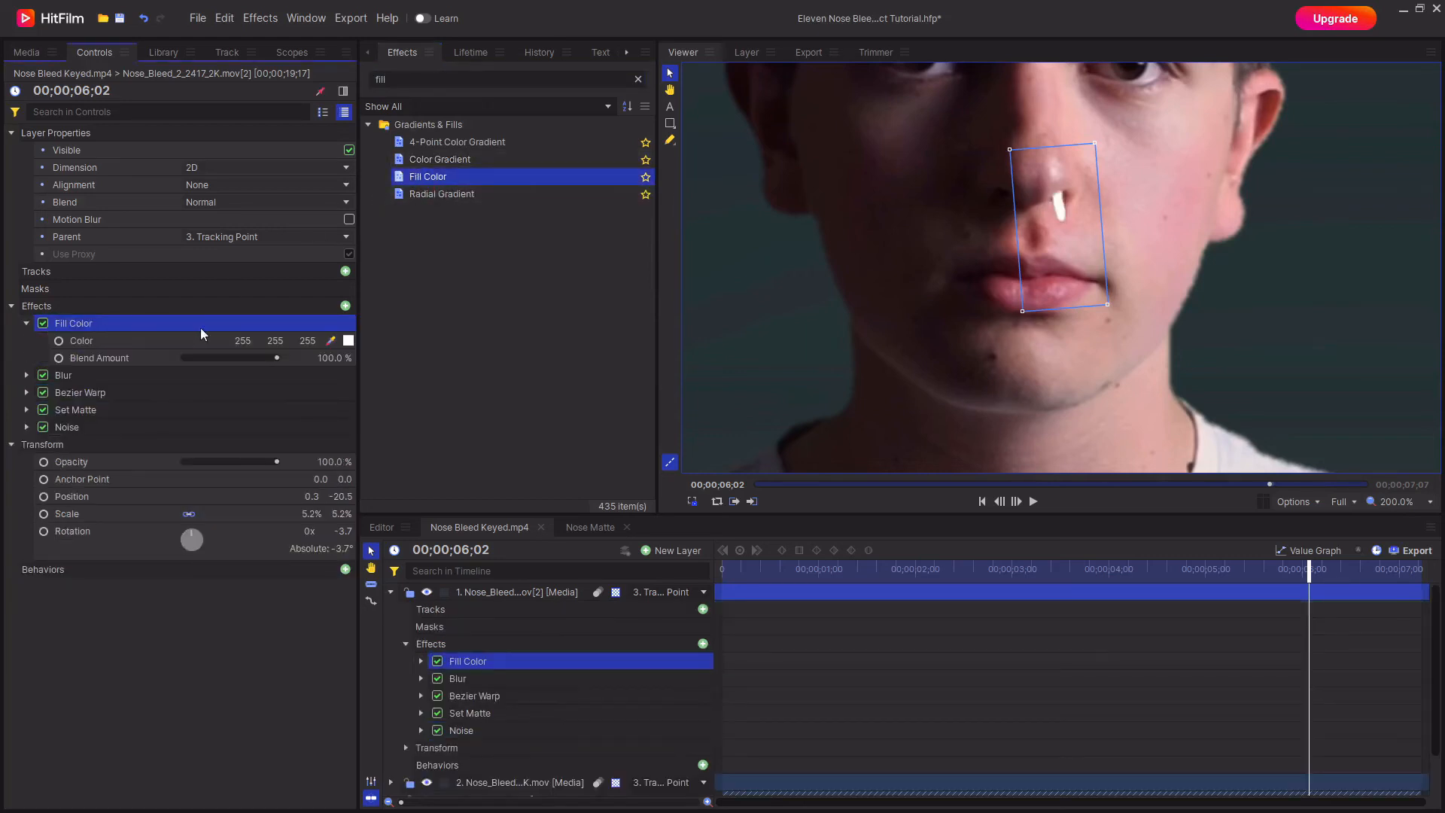
Set the duplicate's Fill Color to dark red #540000 and collapse the layer's properties
{"action": "left_click", "coordinate": [349, 340]}
{"action": "left_click_drag", "start_coordinate": [859, 357], "coordinate": [886, 266]}
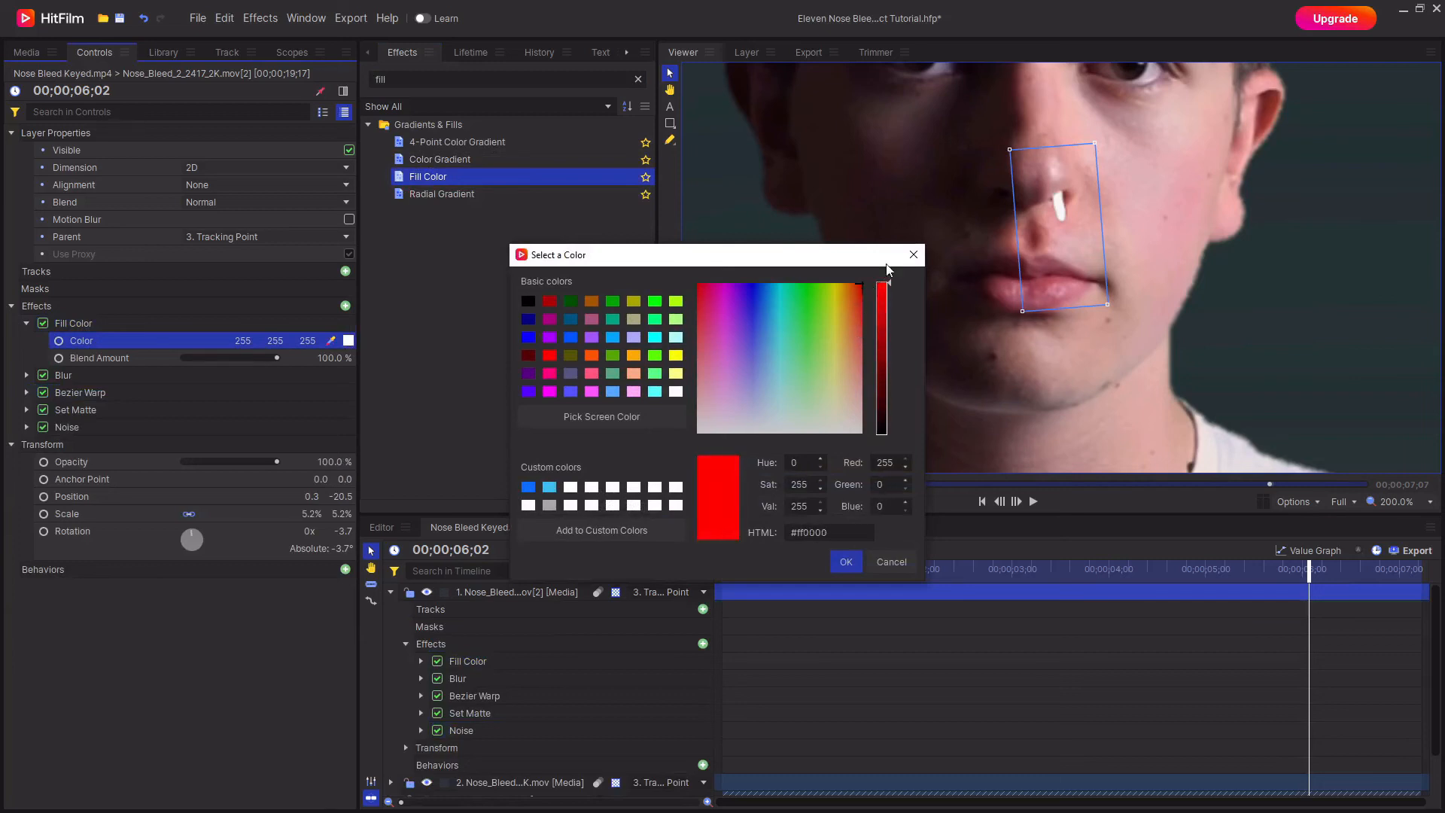
{"action": "left_click_drag", "start_coordinate": [882, 356], "coordinate": [883, 385]}
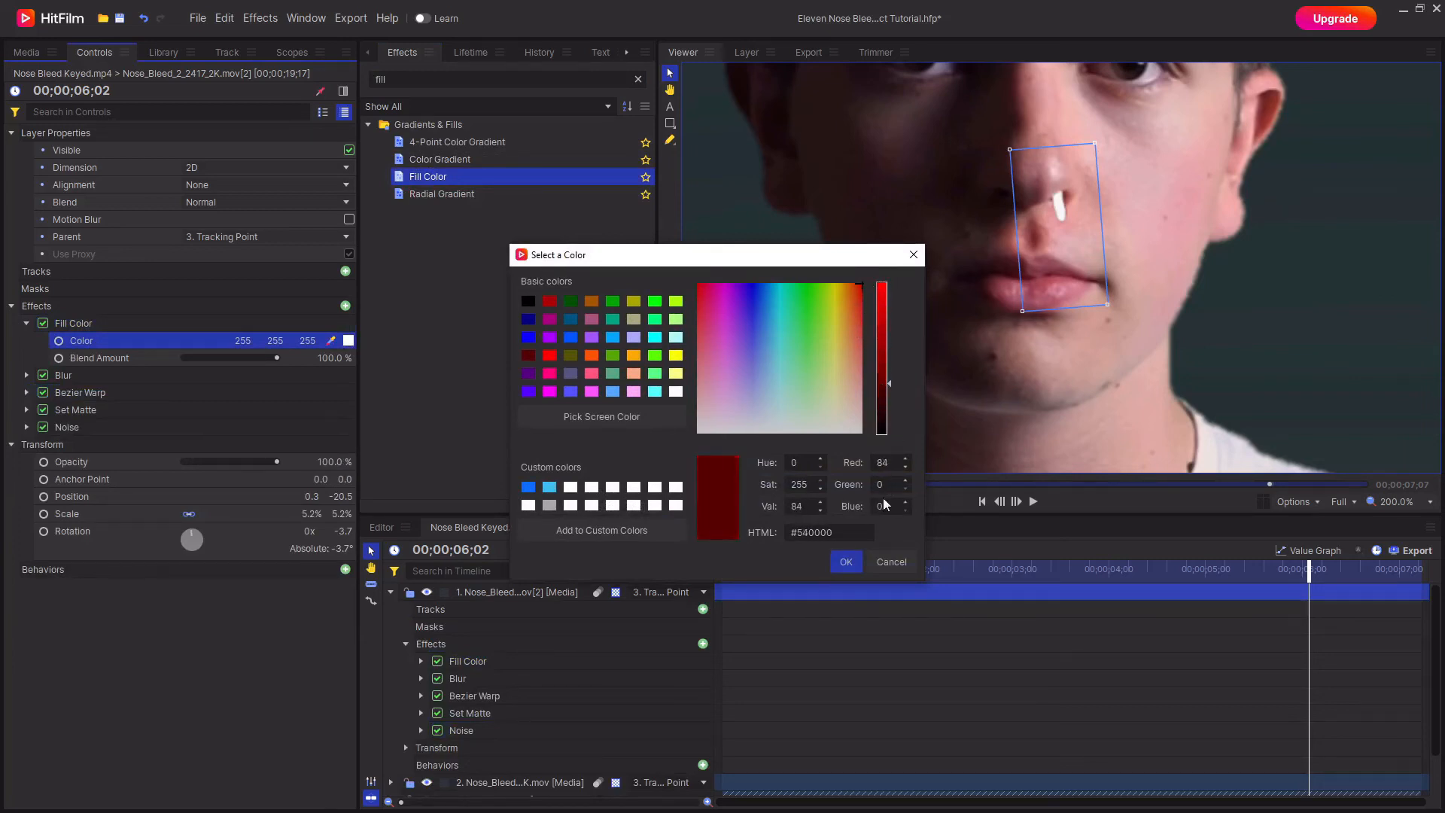
{"action": "left_click", "coordinate": [846, 562]}
{"action": "left_click", "coordinate": [391, 591]}
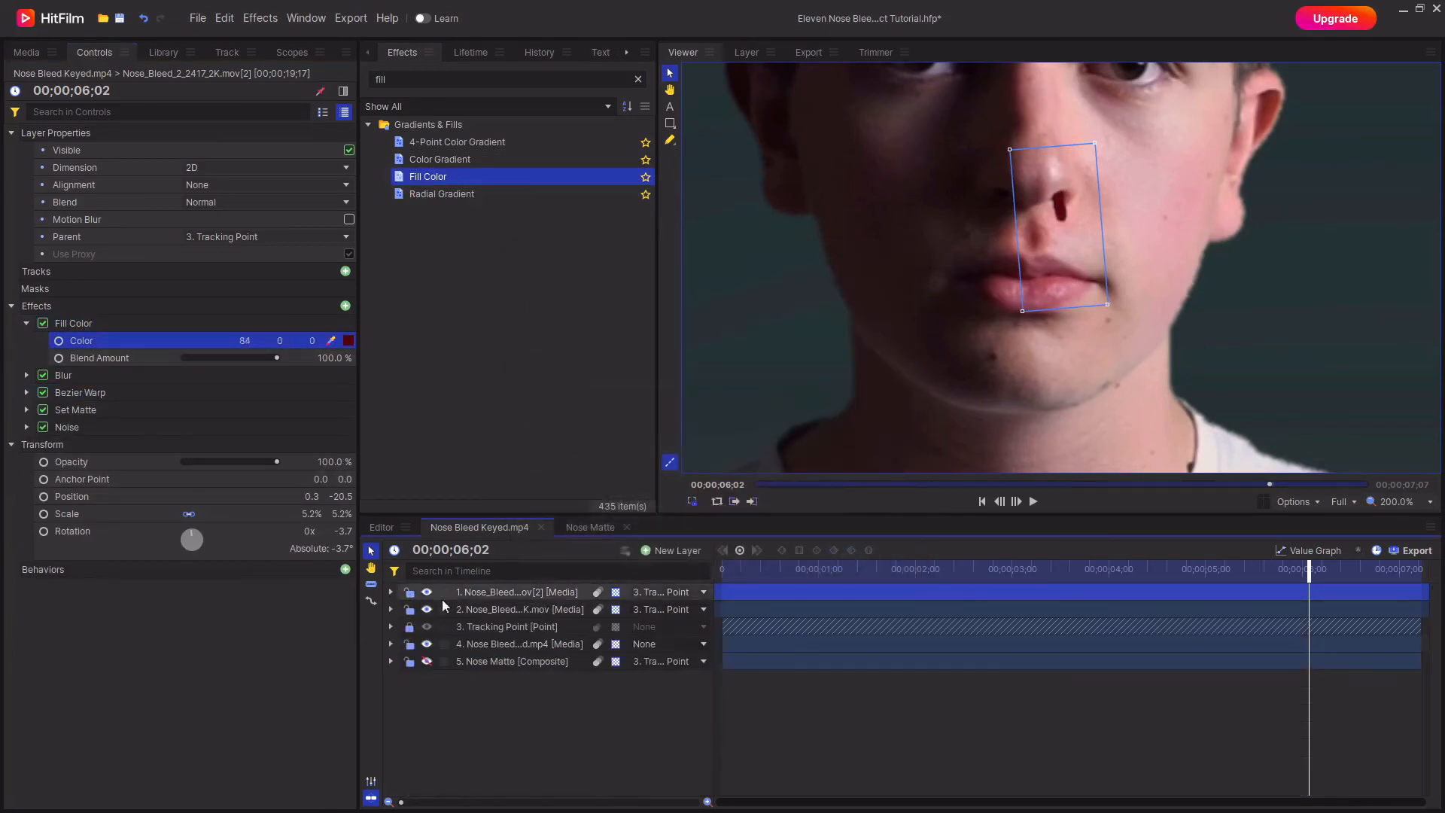
Move the dark red duplicate layer beneath the original nose bleed layer in the layer stack
{"action": "left_click", "coordinate": [500, 593]}
{"action": "left_click_drag", "start_coordinate": [500, 593], "coordinate": [529, 611]}
{"action": "left_click", "coordinate": [539, 689]}
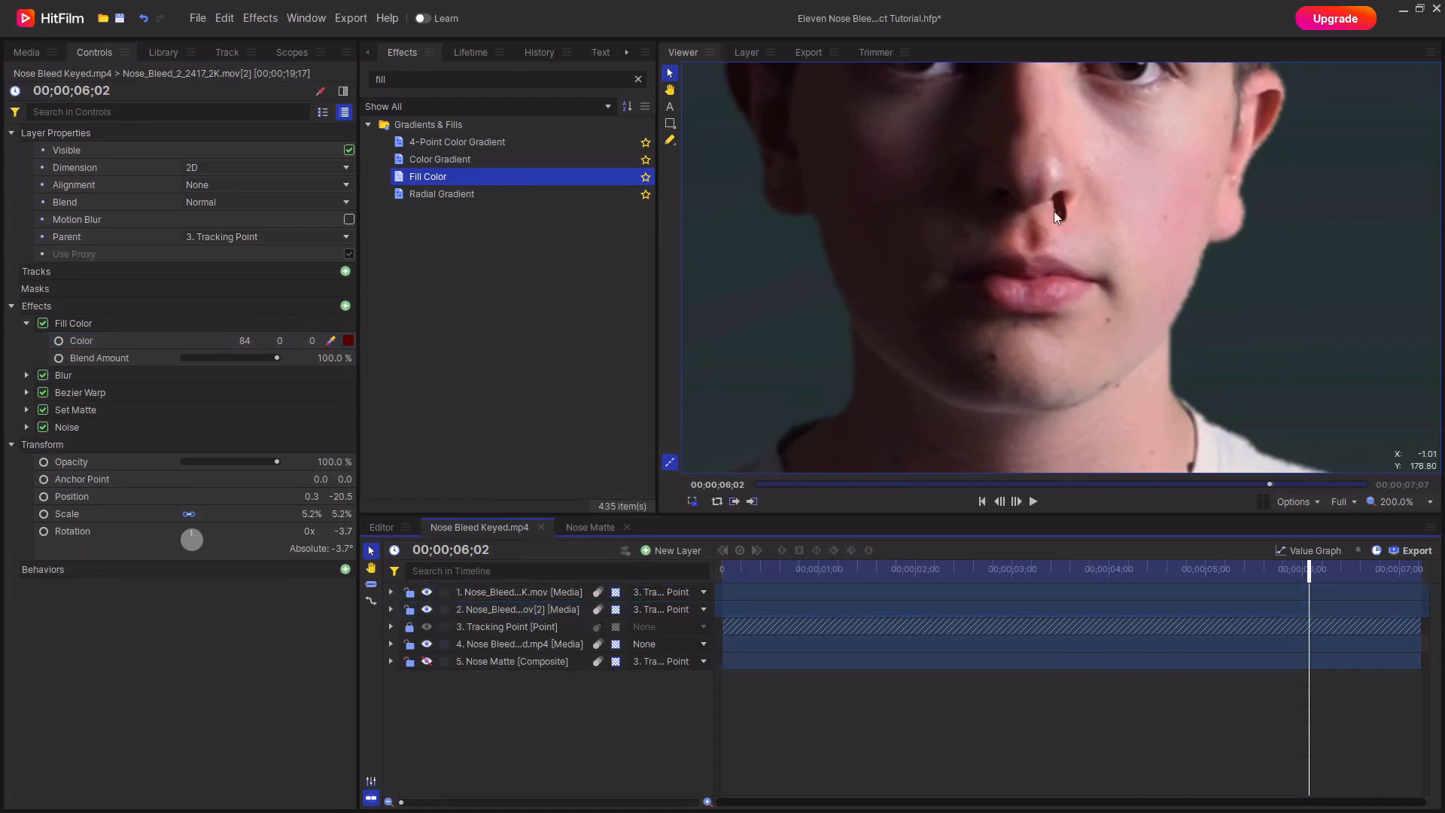
Adjust the Blur radius on the dark red duplicate layer and lower its opacity to 58%
{"action": "scroll", "coordinate": [1053, 210], "scroll_direction": "up", "scroll_amount": 3}
{"action": "left_click", "coordinate": [521, 606]}
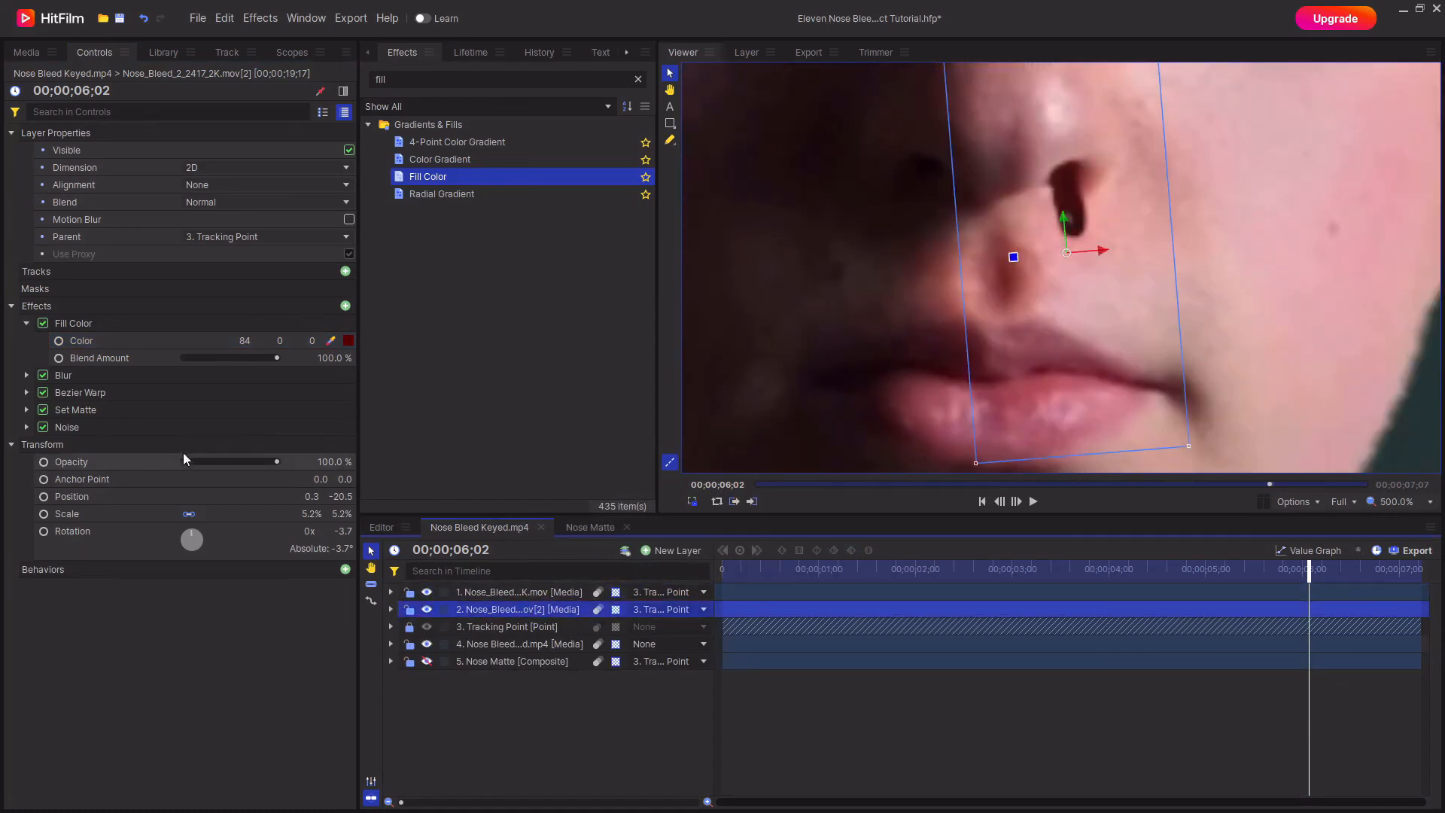
{"action": "left_click", "coordinate": [26, 375]}
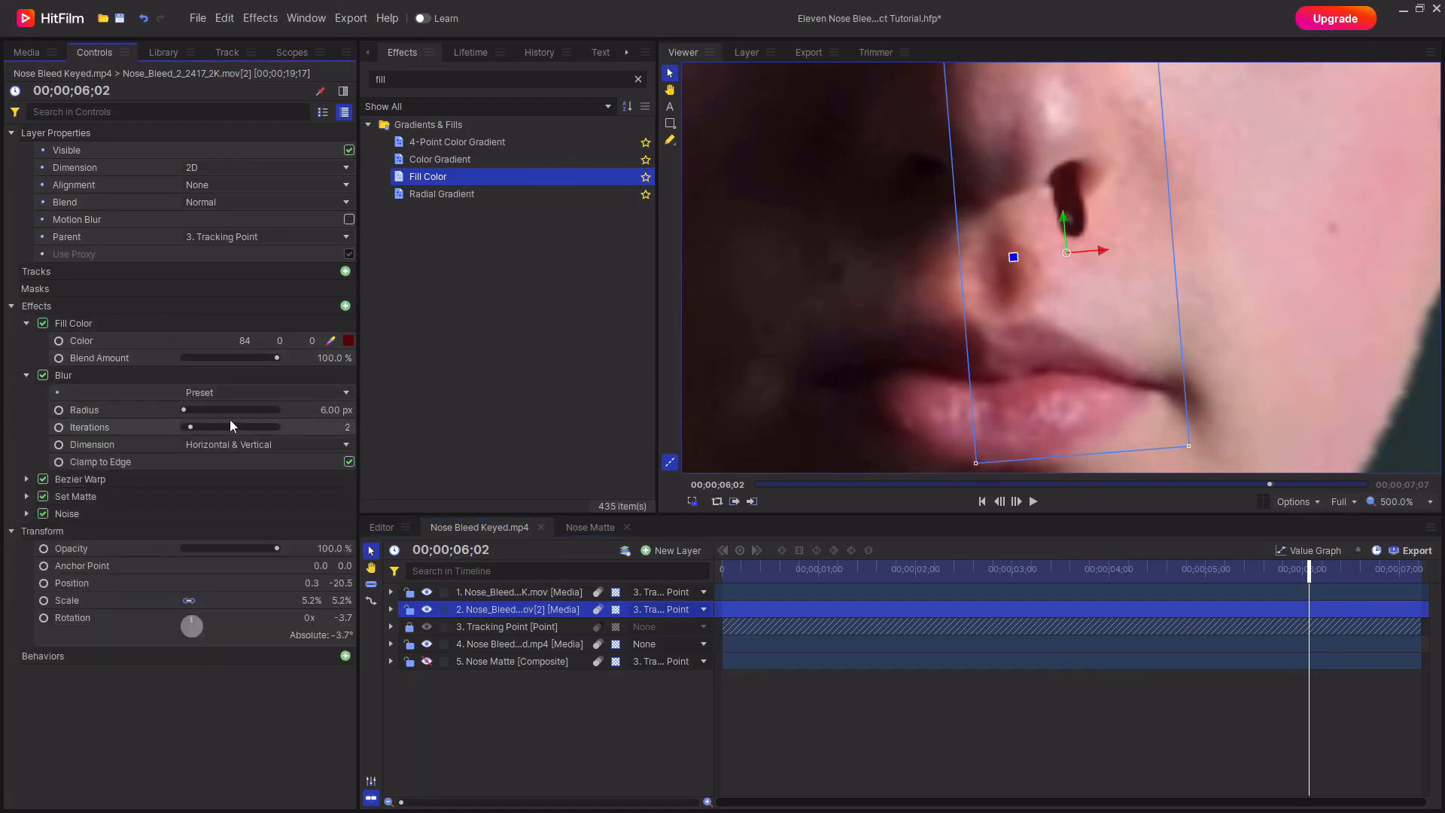
{"action": "left_click_drag", "start_coordinate": [332, 410], "coordinate": [246, 427]}
{"action": "left_click", "coordinate": [26, 323]}
{"action": "left_click", "coordinate": [26, 341]}
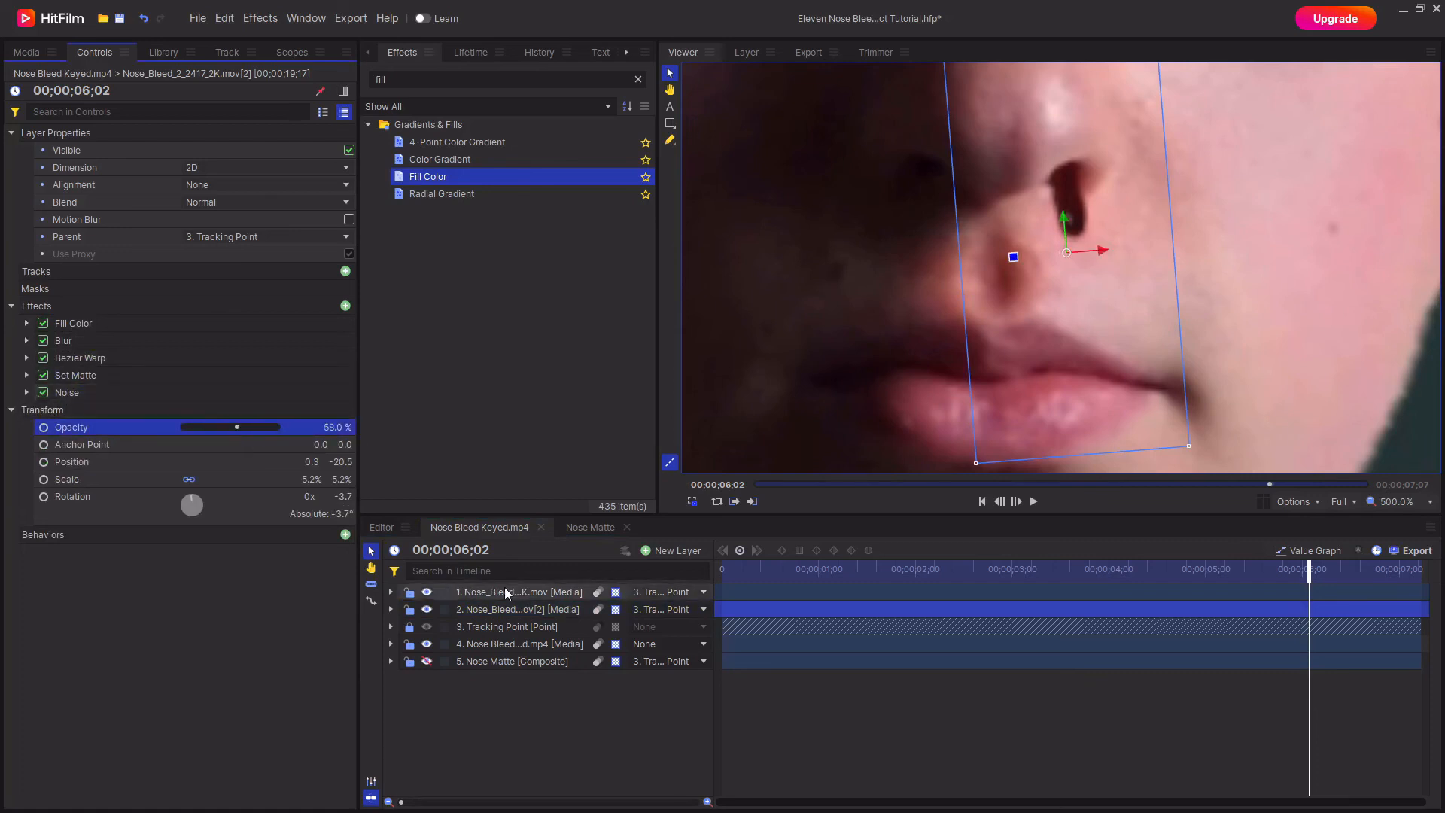
Shift the duplicate layer slightly sideways to about position -1.7, -20.6 so it offsets from the blood
{"action": "left_click", "coordinate": [510, 610]}
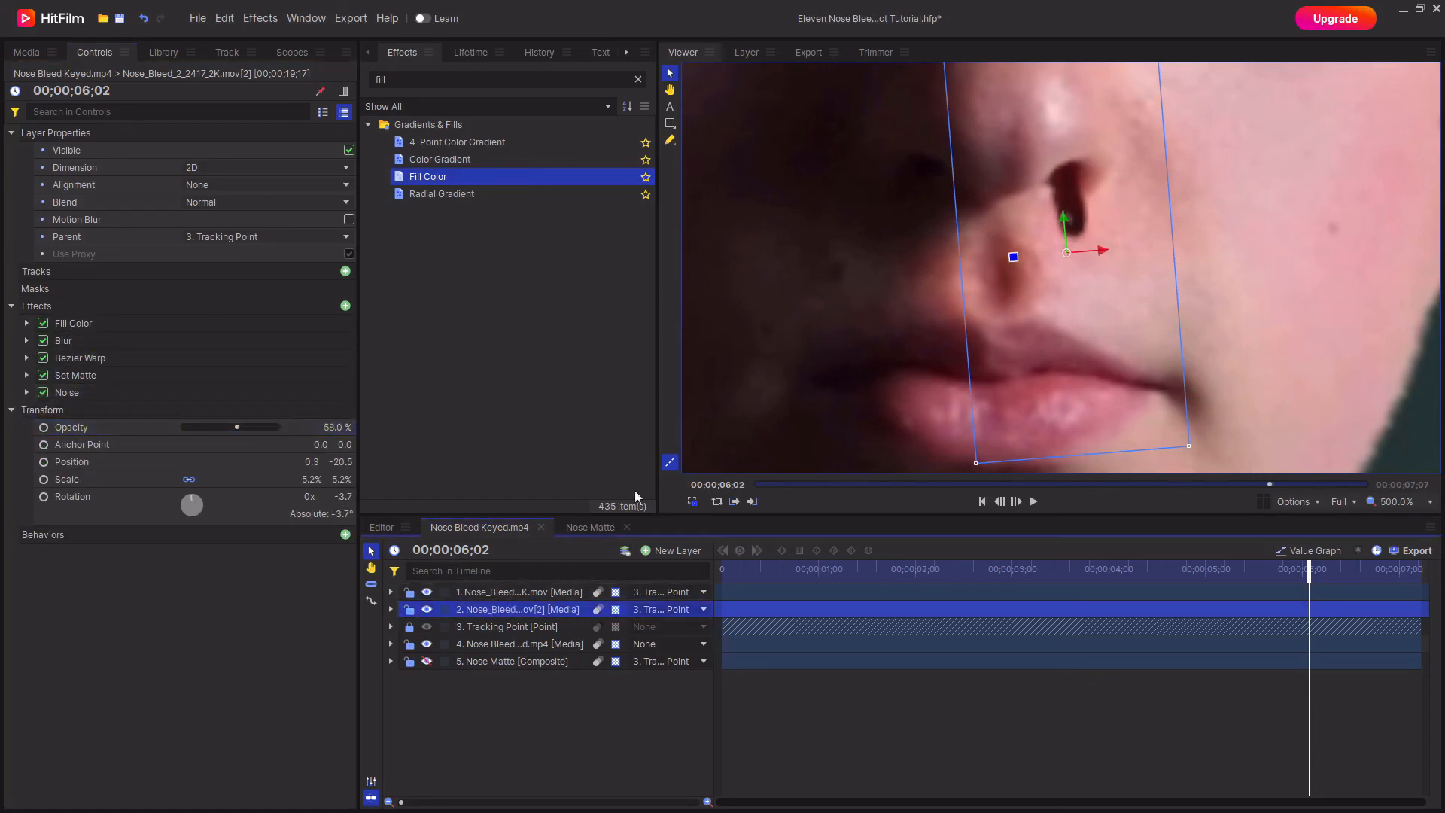
{"action": "left_click", "coordinate": [1103, 254]}
{"action": "left_click_drag", "start_coordinate": [1103, 253], "coordinate": [1095, 252]}
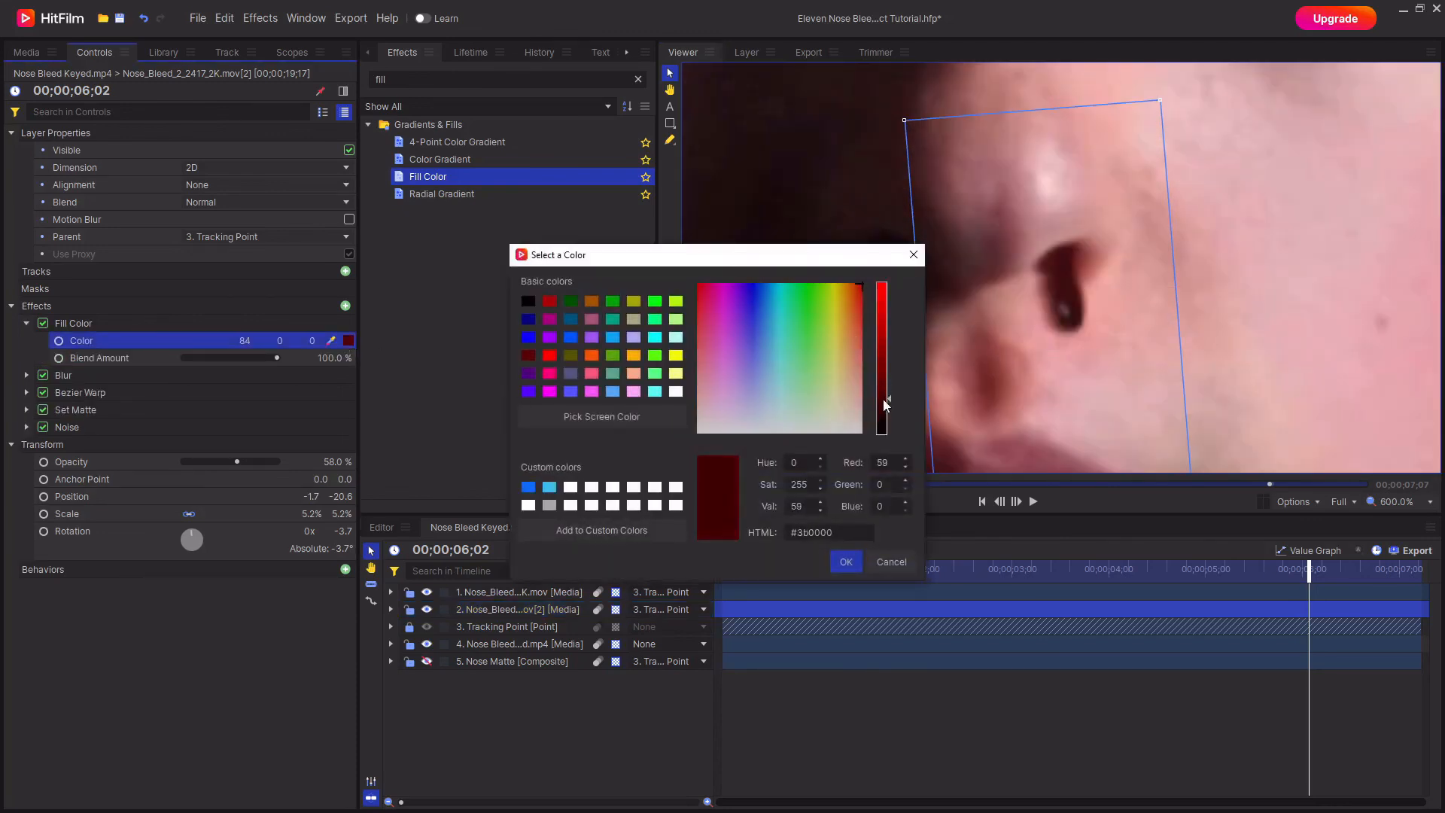
Darken the duplicate's Fill Color to RGB 42, 0, 0 and deselect the layer
{"action": "left_click_drag", "start_coordinate": [884, 405], "coordinate": [888, 433]}
{"action": "left_click", "coordinate": [852, 562]}
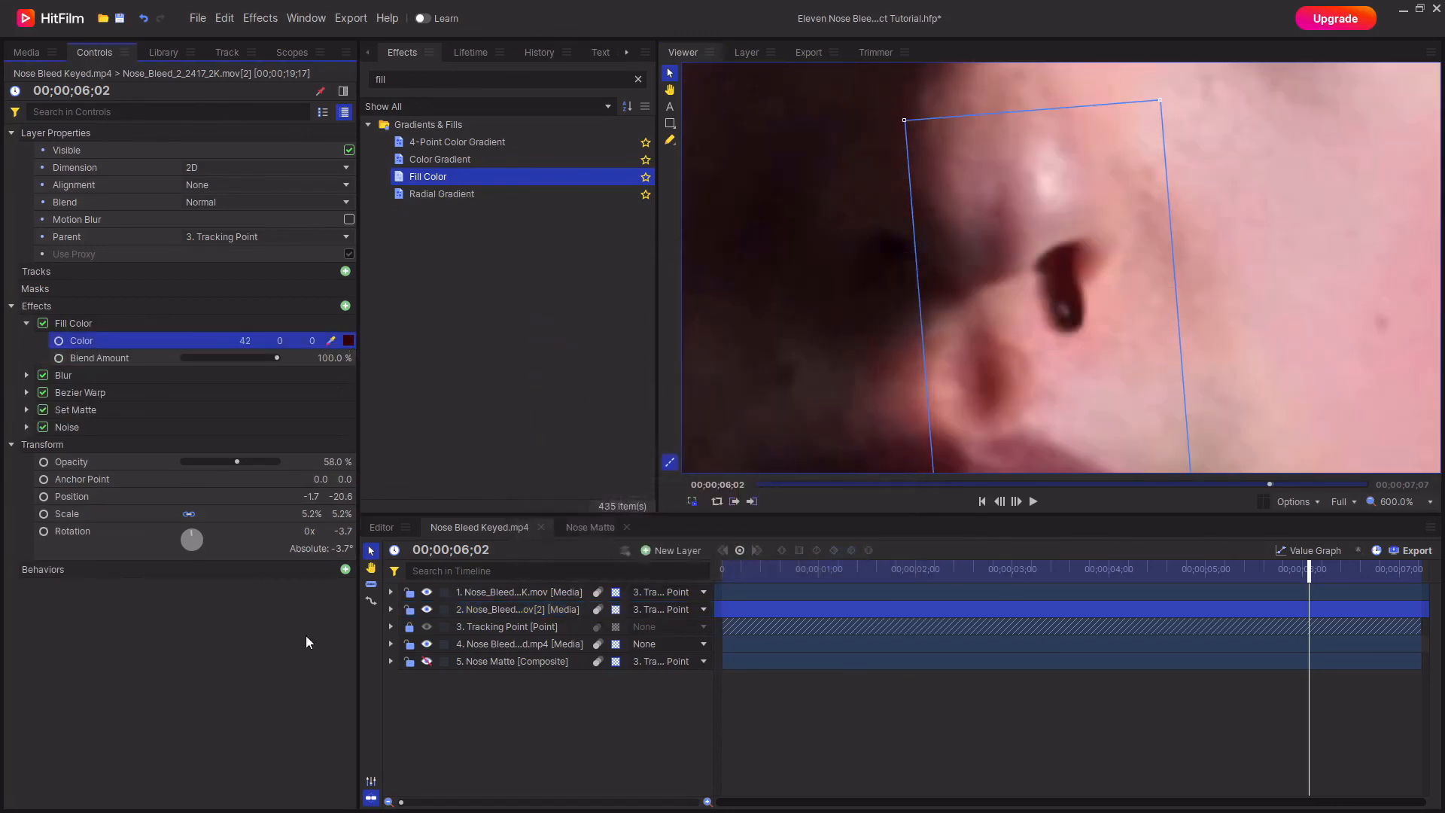
{"action": "left_click", "coordinate": [963, 326]}
Fit the whole frame in the viewer and check the nose bleed at the last frame of the composite
{"action": "scroll", "coordinate": [963, 327], "scroll_direction": "down", "scroll_amount": 3}
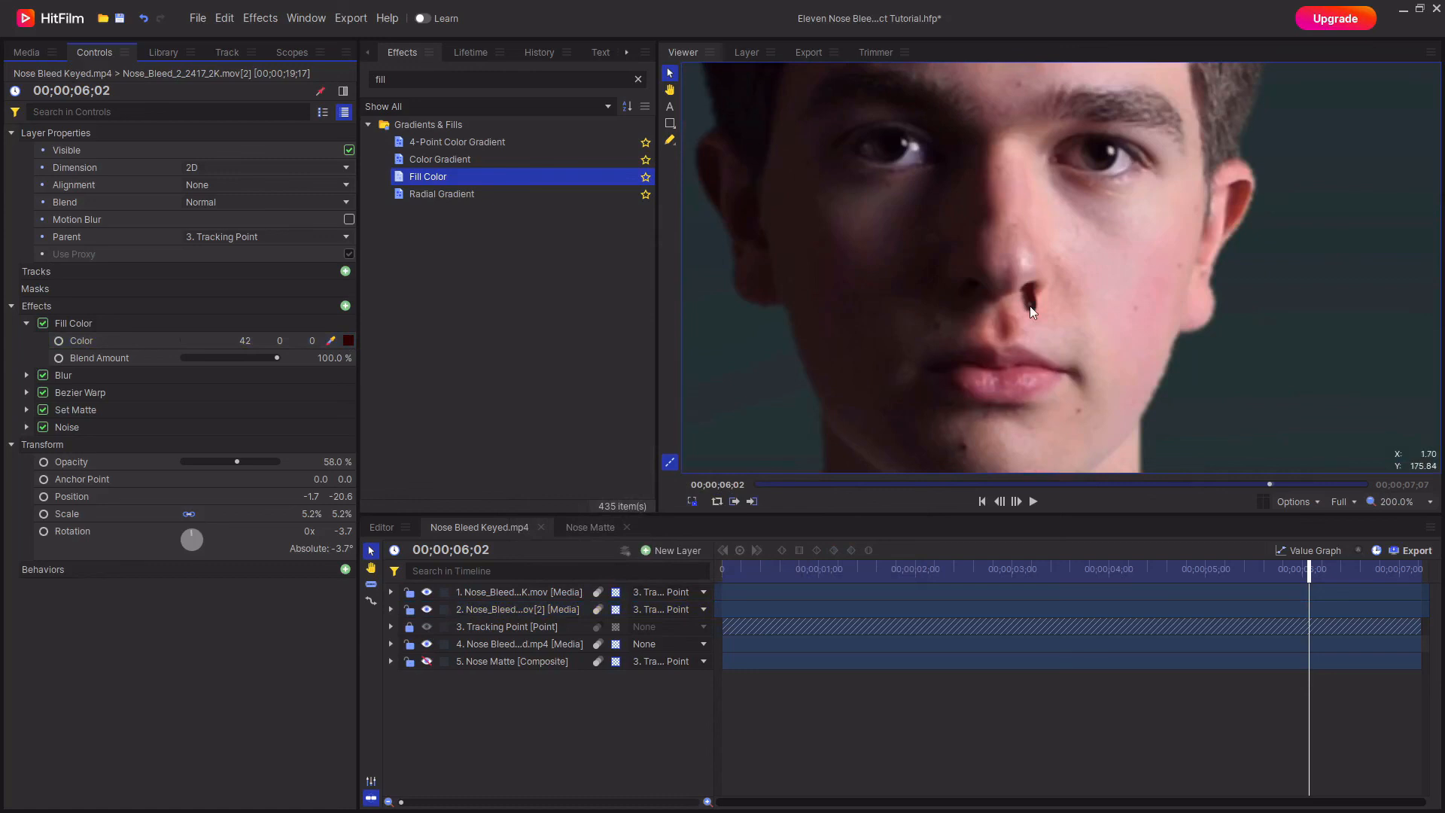
{"action": "left_click", "coordinate": [1416, 502]}
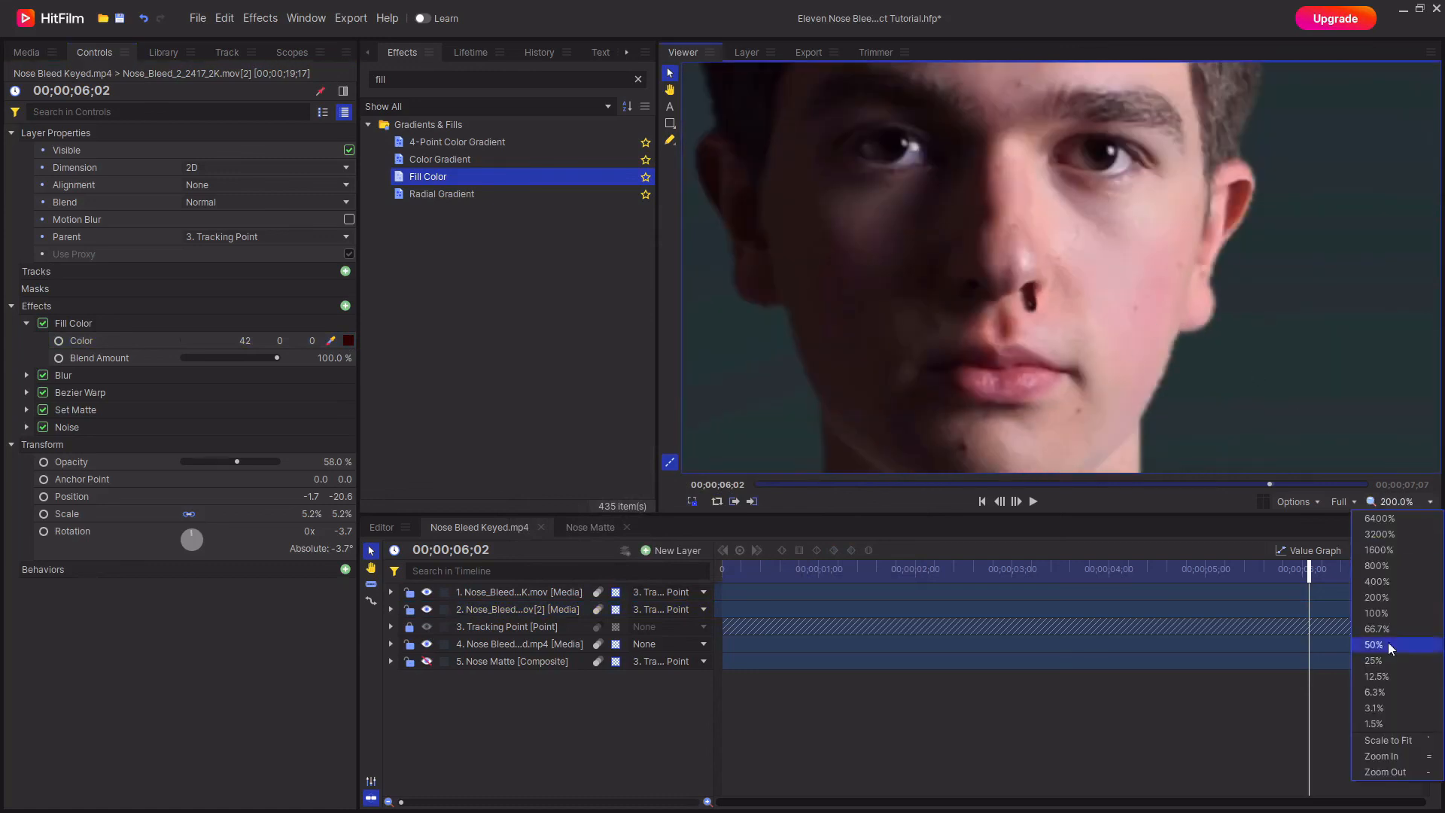
{"action": "left_click", "coordinate": [1411, 741]}
{"action": "left_click", "coordinate": [688, 748]}
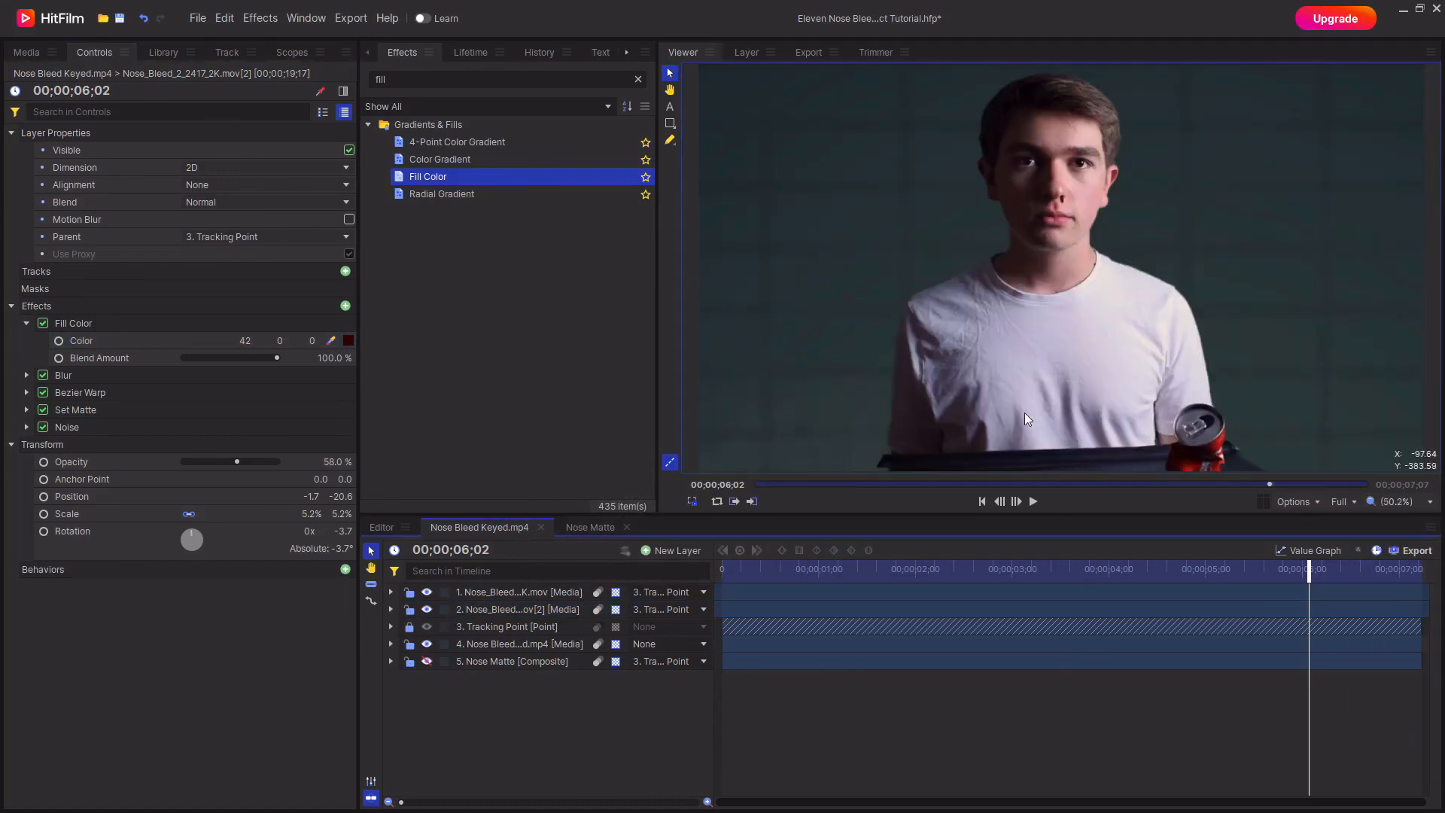
{"action": "key", "text": "End"}
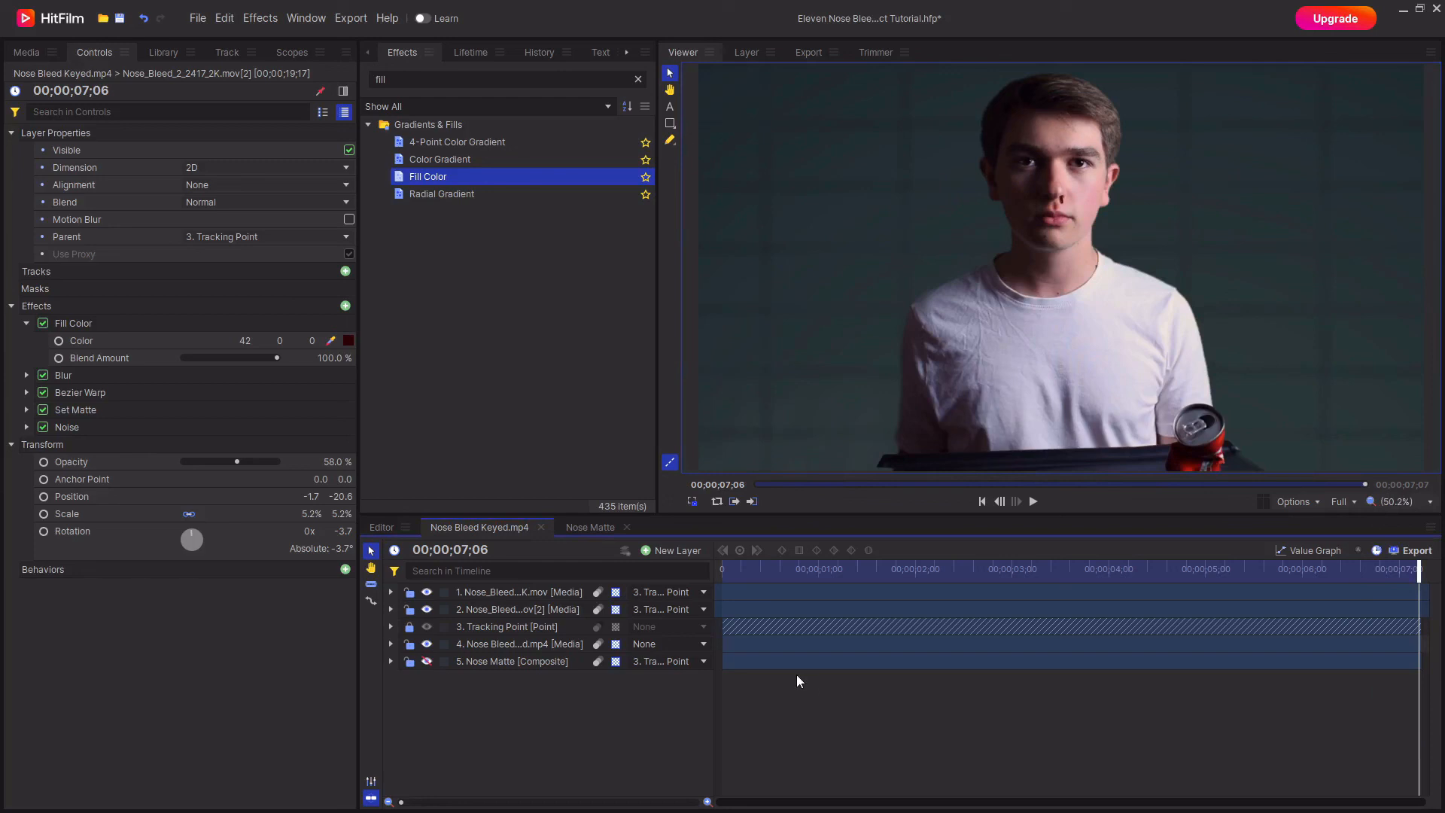